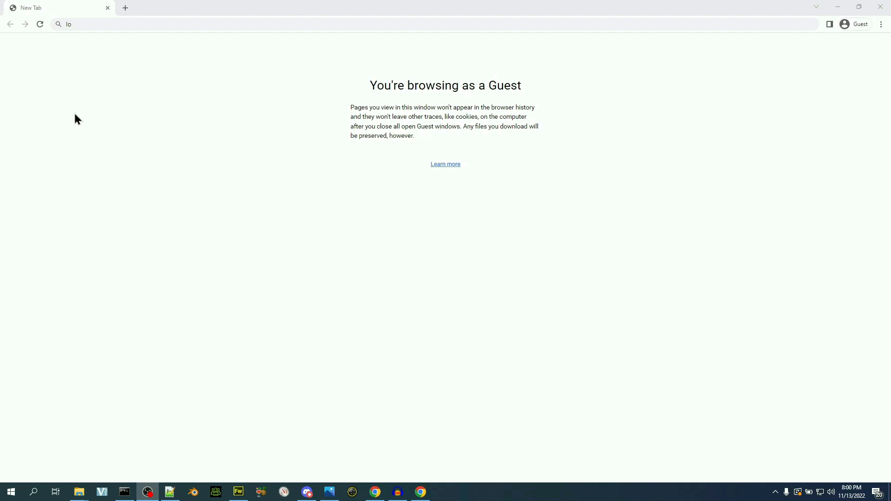
Load the local Stable Diffusion web interface at 127.0.0.1:7860.
right_click(115, 26)
double_click(92, 22)
right_click(108, 22)
left_click(158, 94)
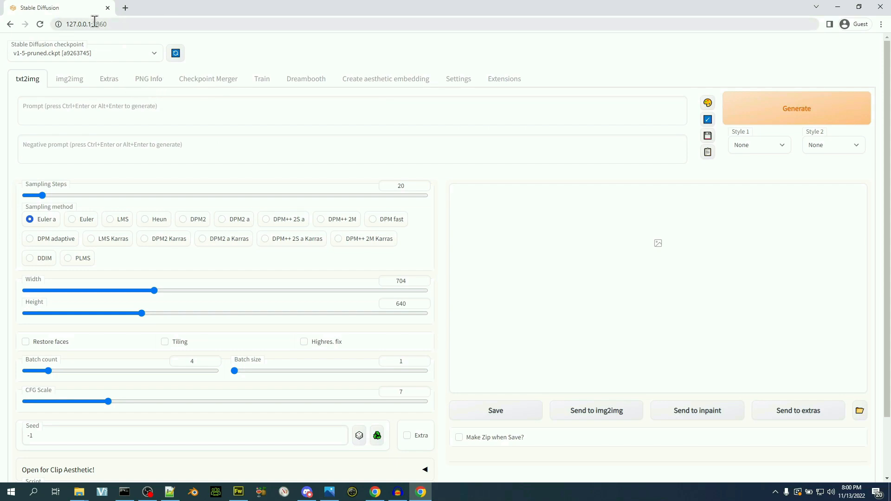
Check the server's port in the address, then view the command-line window's output and minimise that window.
double_click(114, 23)
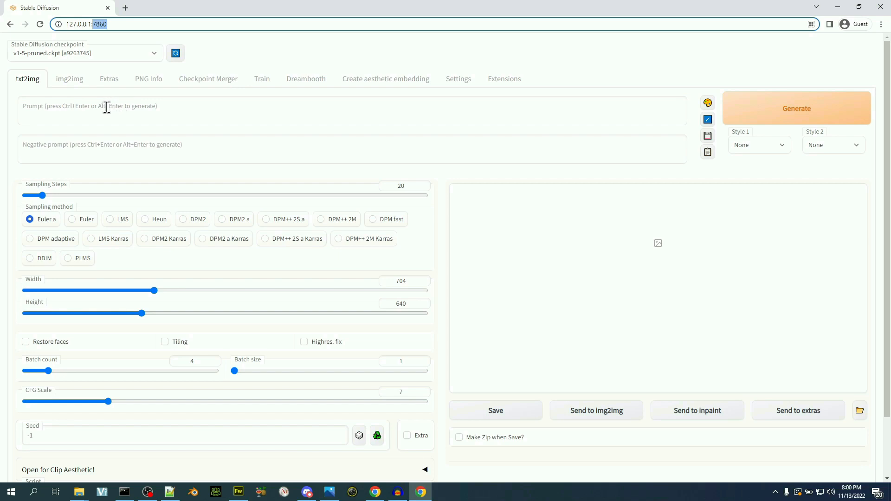
left_click(125, 492)
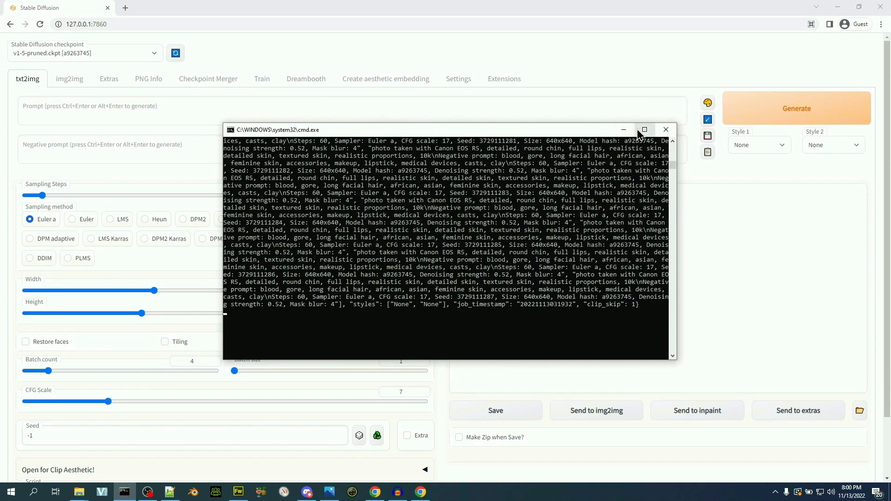
left_click(623, 131)
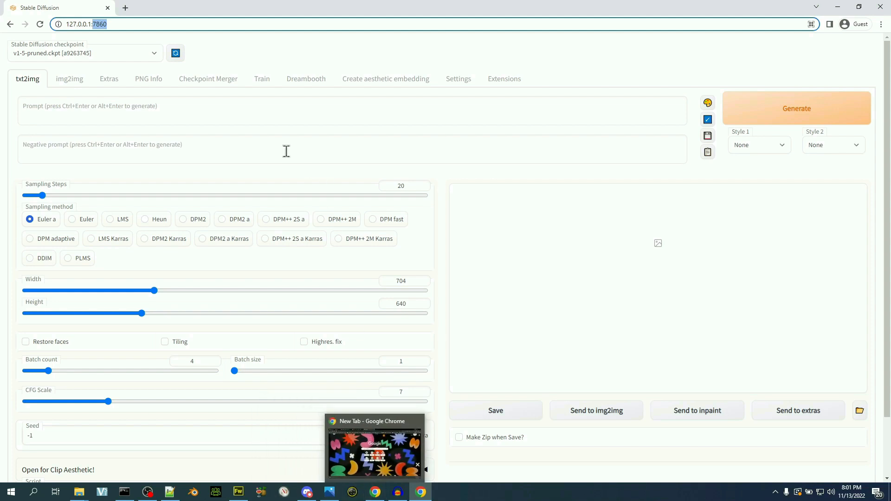
Enter "wide shot of an american city" as the text-to-image prompt.
left_click(217, 111)
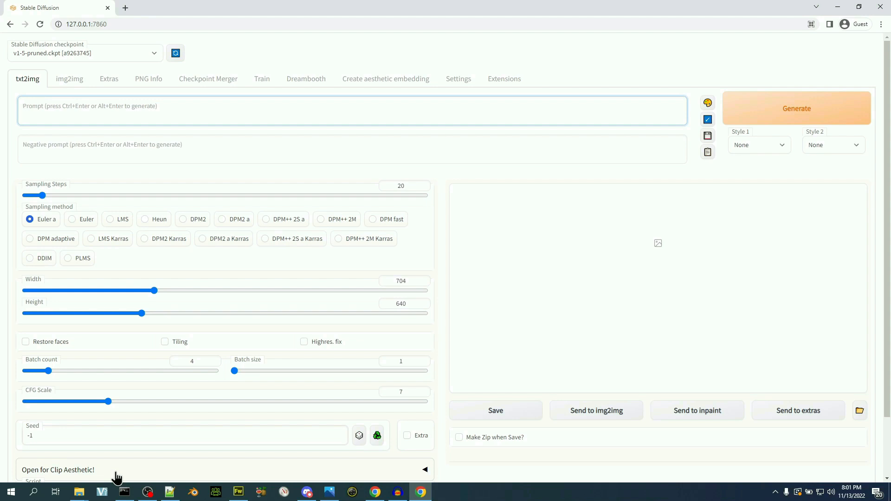
type("wi")
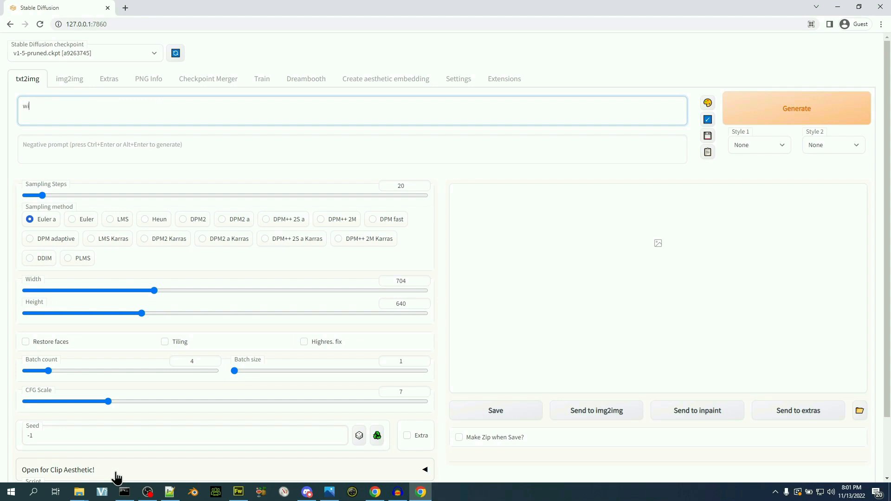
type("de shot of an american city")
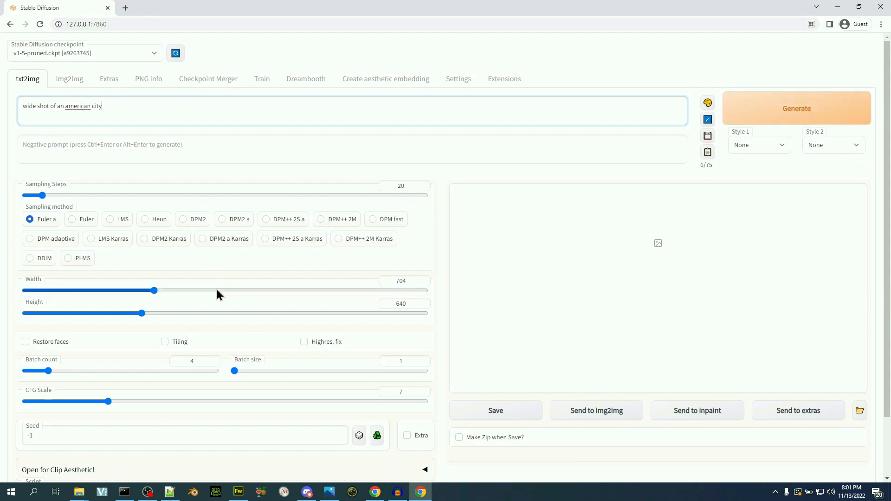
Set the image width and height to 320 each and generate the batch.
left_click_drag(156, 291, 77, 293)
left_click_drag(141, 314, 77, 314)
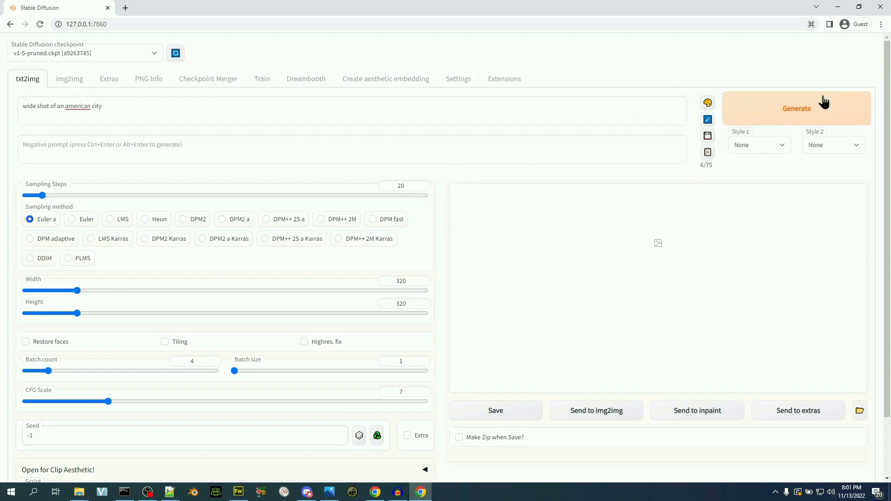
left_click(816, 110)
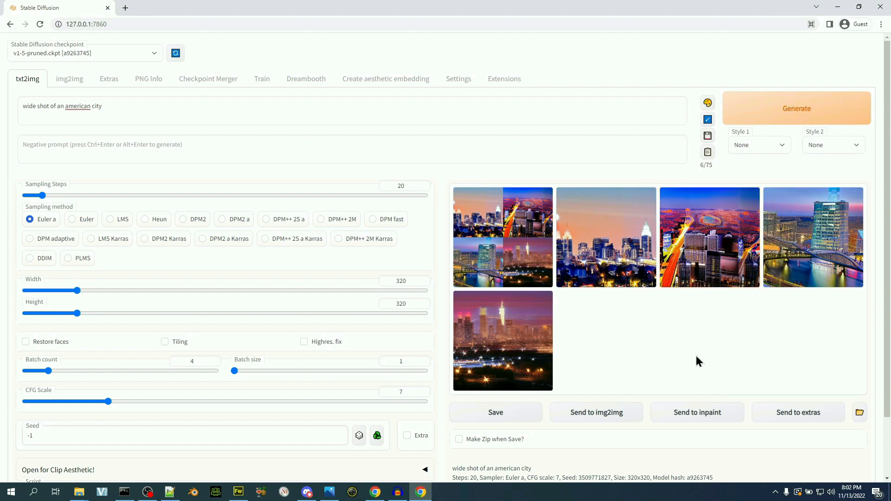
Enlarge the purple-sky city image and cycle through all the generated images in the full-size viewer.
left_click(510, 345)
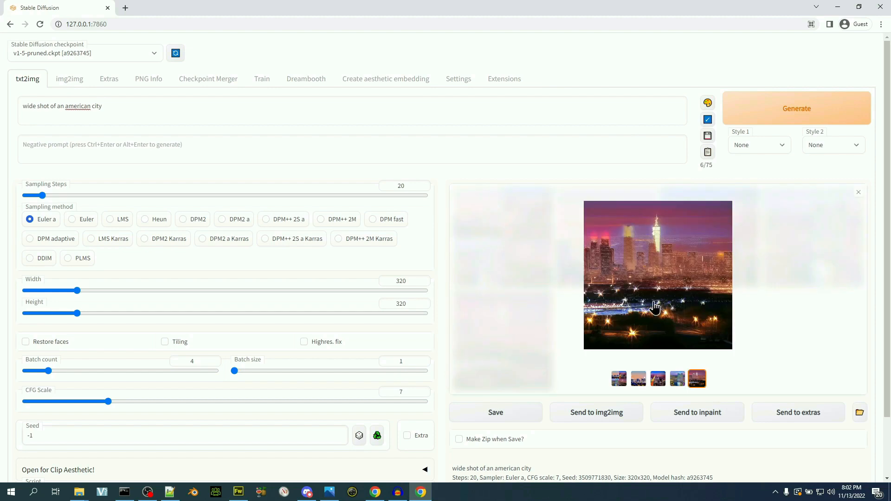
left_click(653, 302)
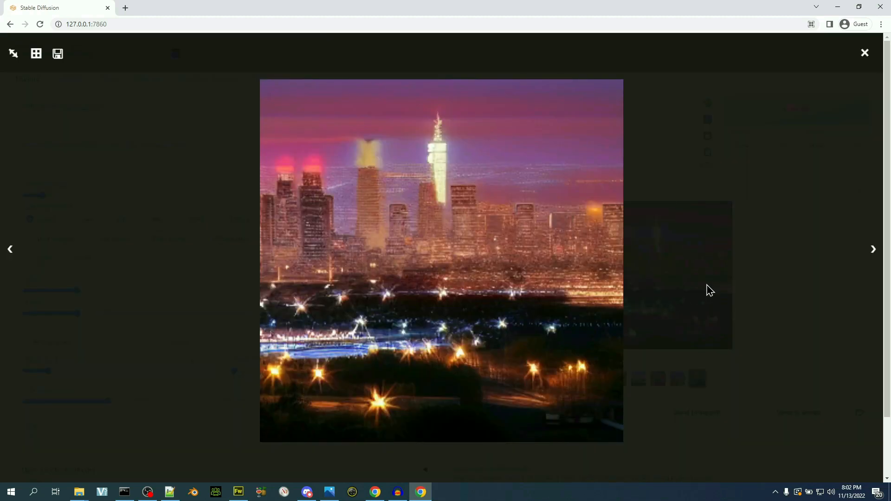
left_click(872, 252)
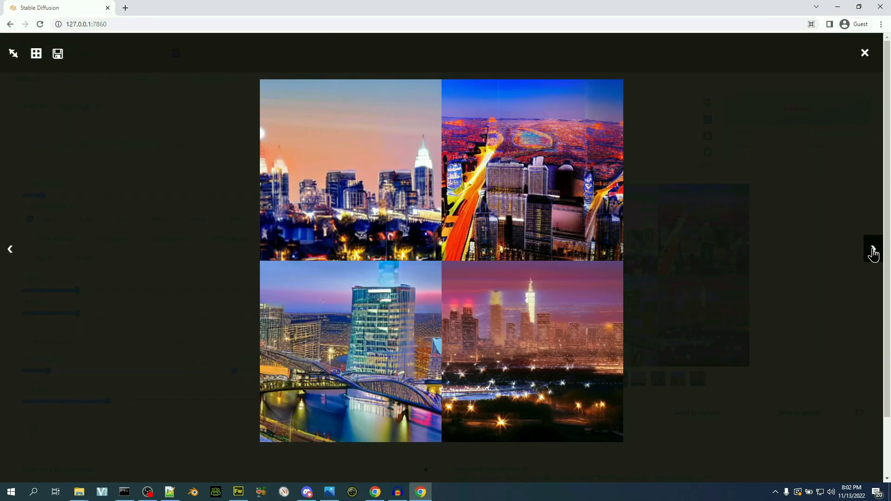
left_click(872, 251)
left_click(872, 252)
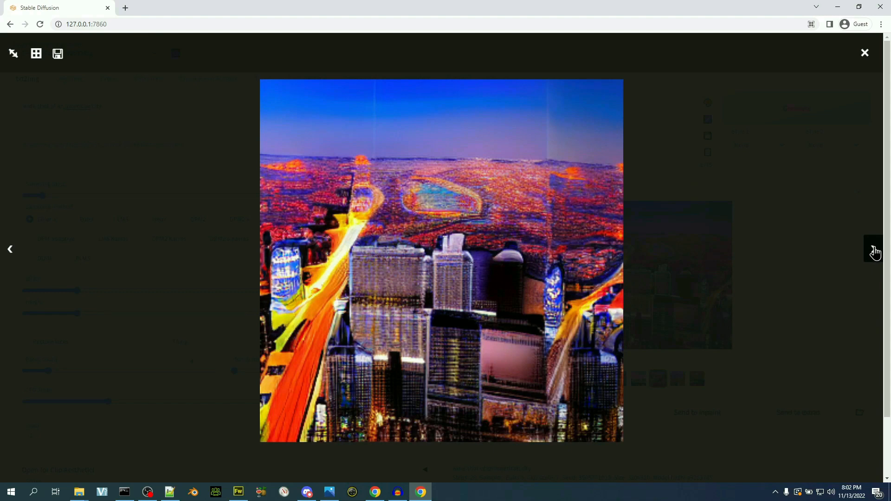
left_click(872, 252)
left_click(873, 252)
left_click(873, 250)
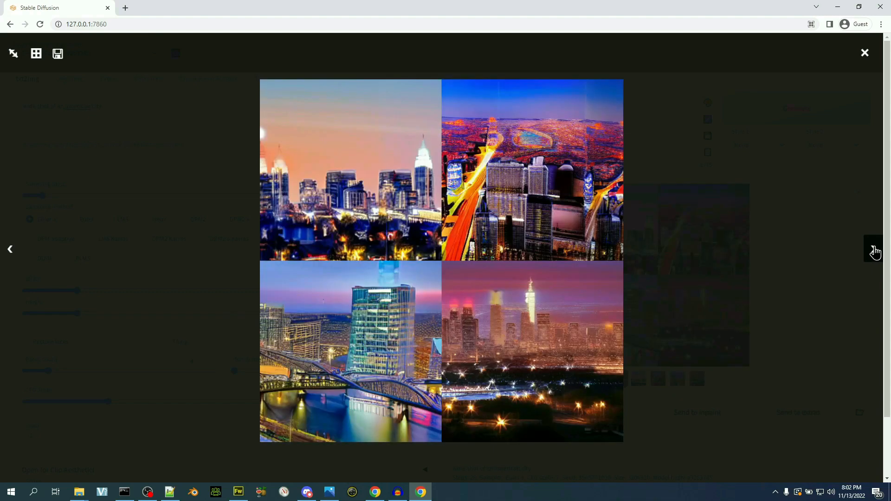
left_click(875, 250)
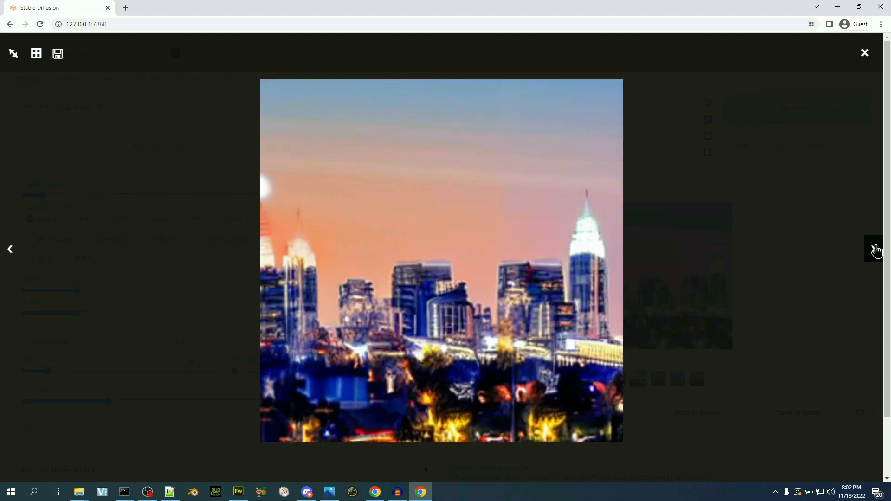
left_click(874, 249)
left_click(875, 249)
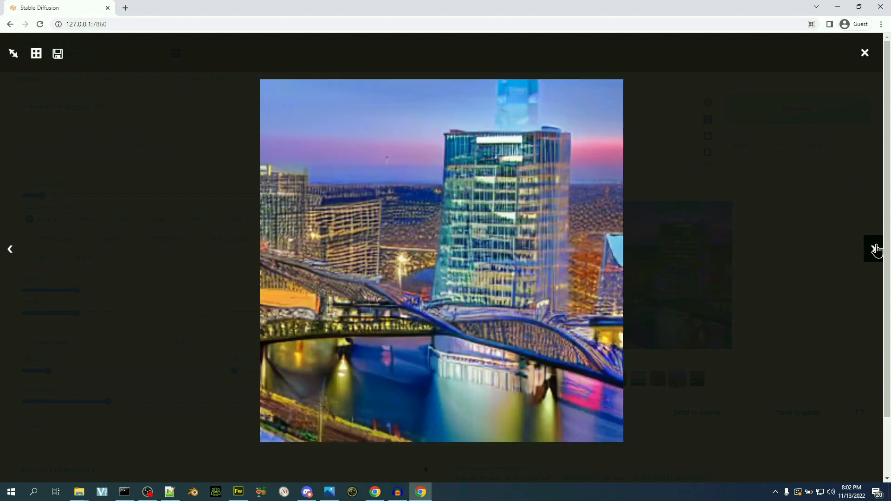
left_click(874, 250)
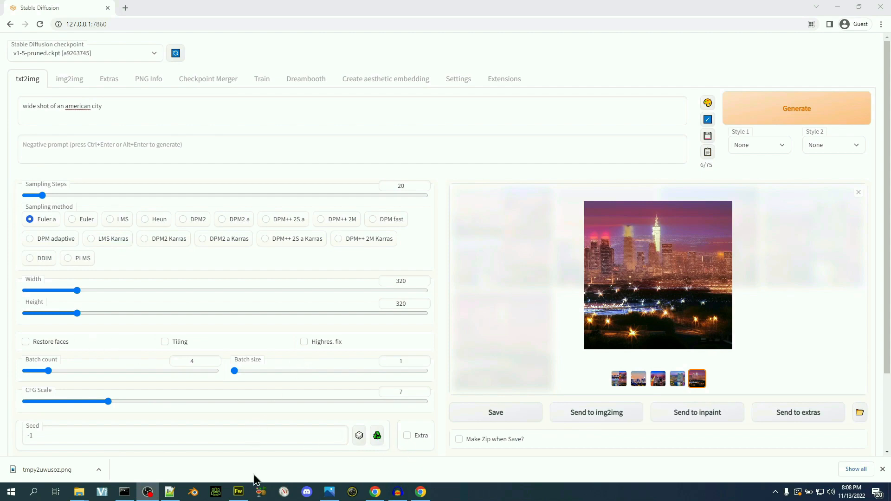
Switch to Fireworks and open the city image tmpy2uwusoz.png from the Downloads folder.
left_click(239, 493)
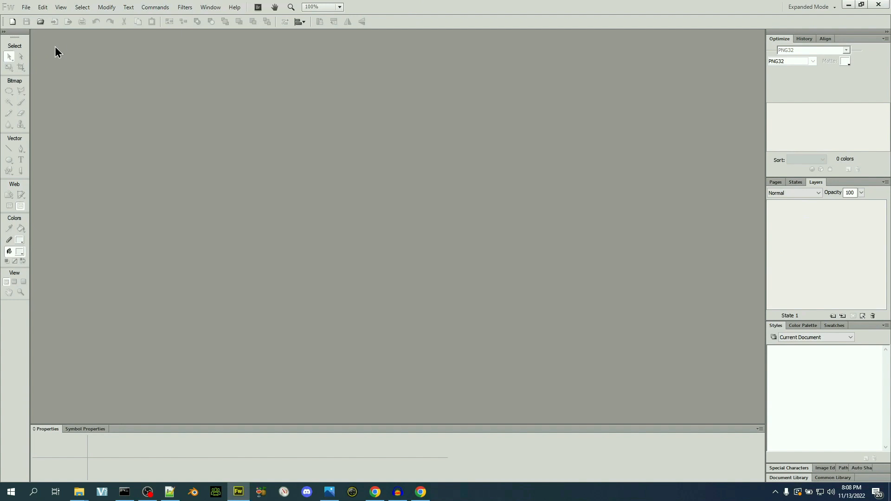
left_click(40, 22)
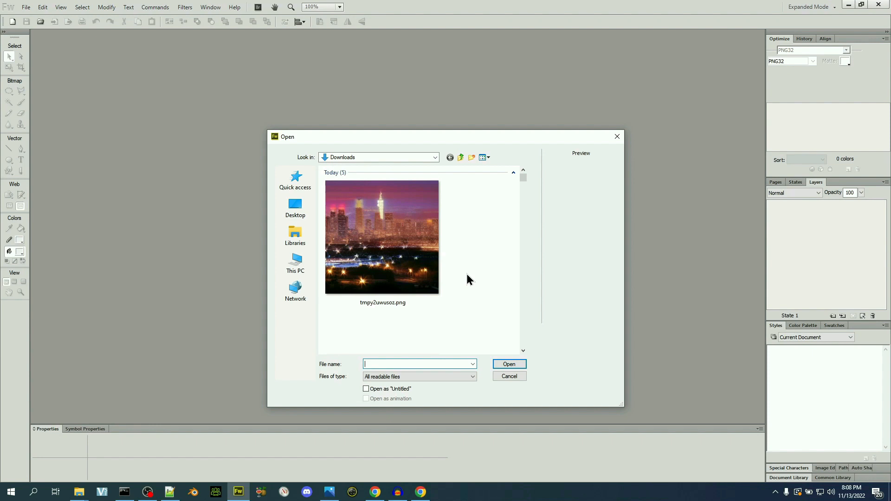
double_click(405, 253)
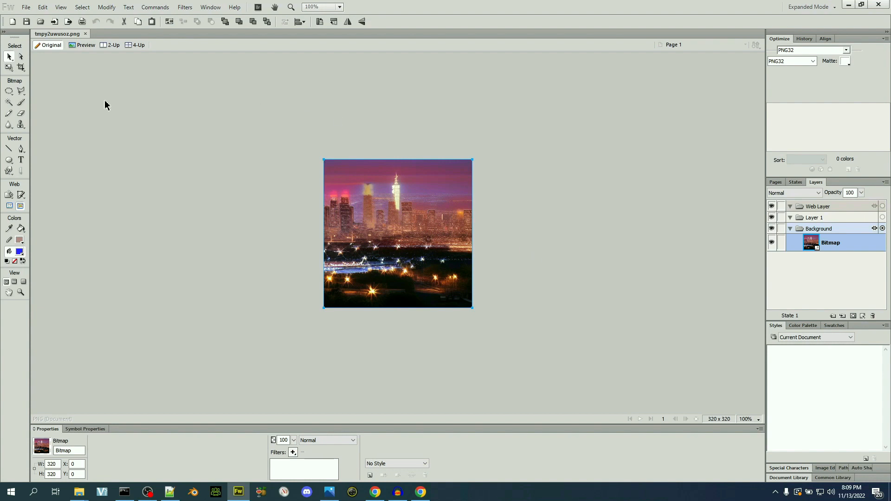
Open the dark-haired portrait sgsdgsd.png from the Downloads folder and copy its bitmap.
left_click(40, 21)
scroll(454, 278, "down", 10)
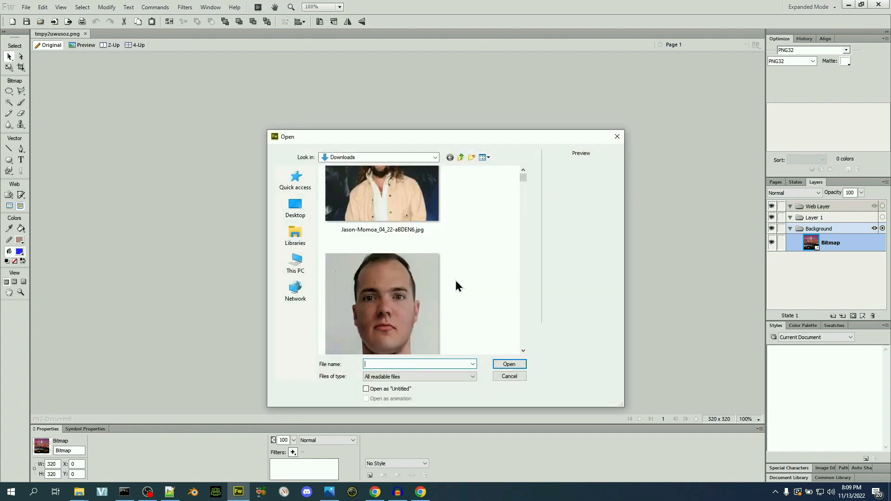
scroll(456, 284, "down", 5)
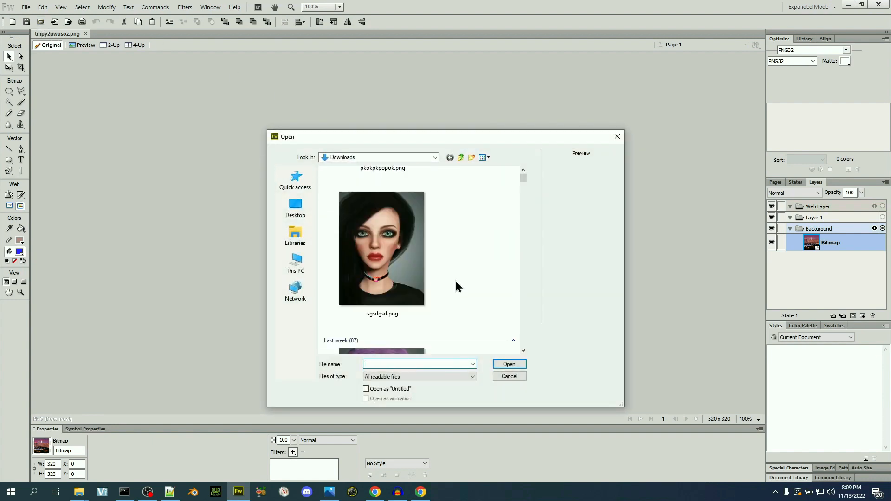
scroll(456, 284, "up", 6)
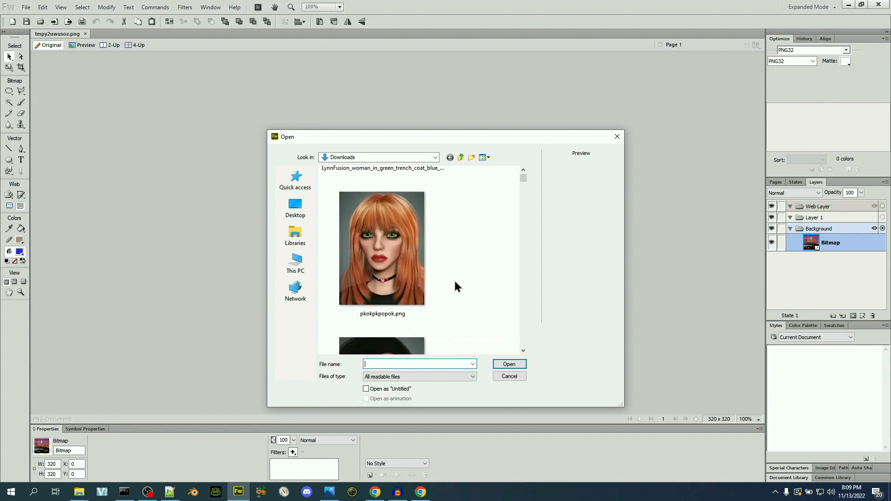
scroll(454, 288, "down", 3)
double_click(391, 301)
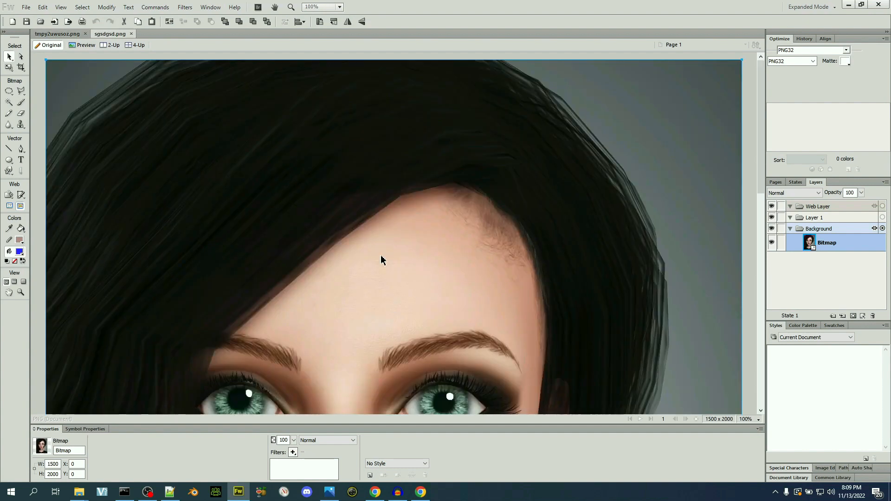
right_click(436, 271)
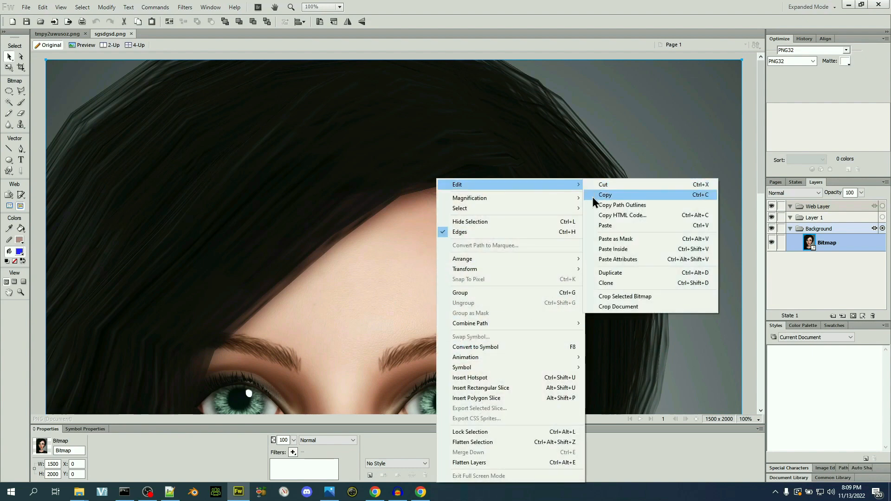
left_click(593, 195)
Examine the whole portrait from the hair and face down to the choker and shirt.
scroll(489, 257, "down", 8)
scroll(491, 261, "down", 5)
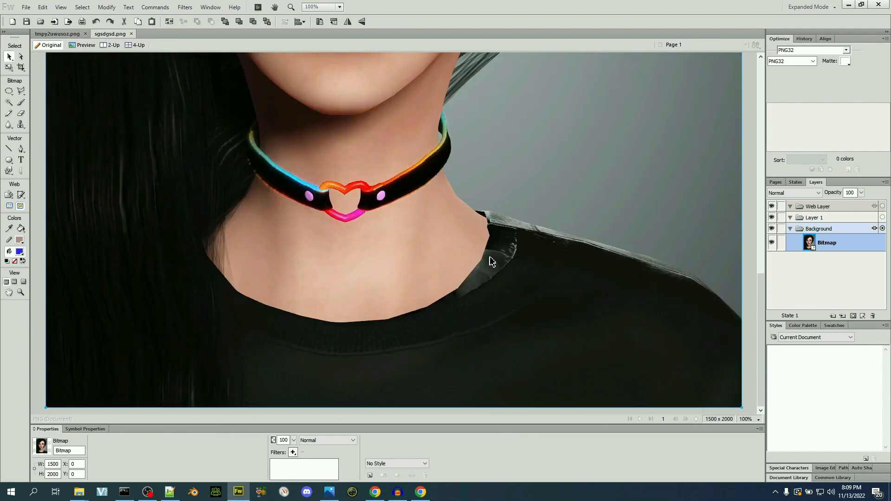
scroll(491, 262, "up", 8)
scroll(491, 262, "up", 5)
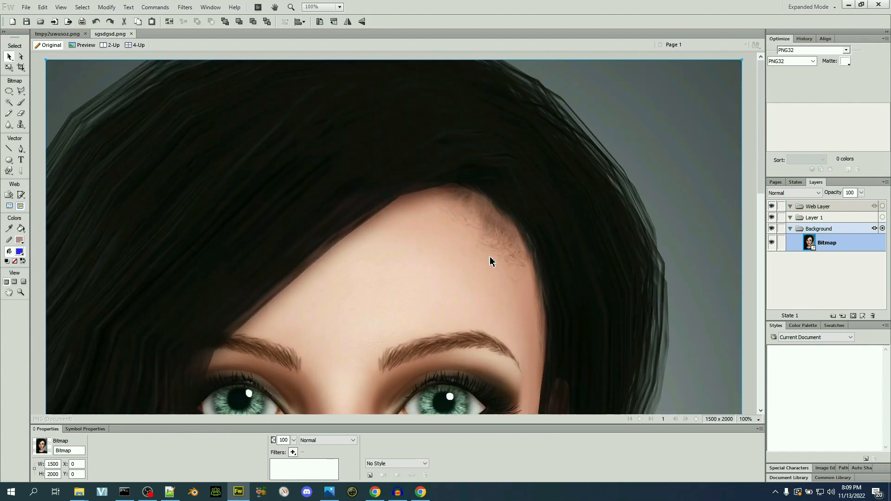
scroll(490, 257, "down", 10)
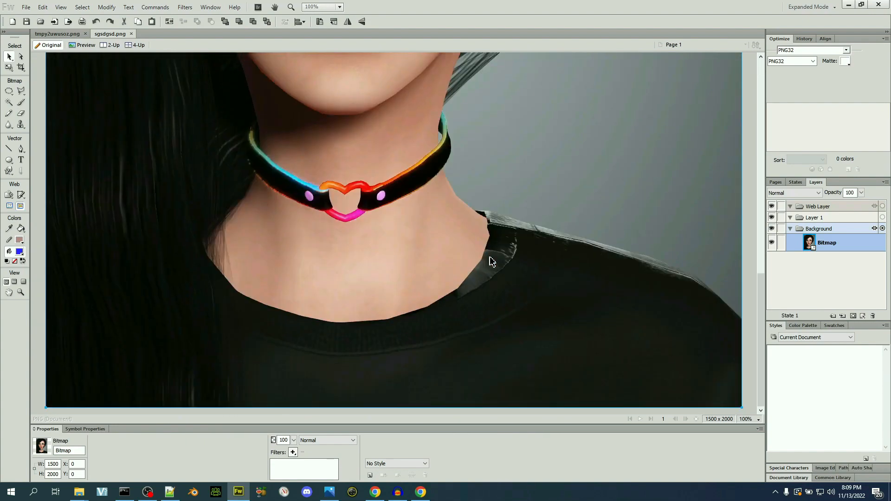
scroll(490, 257, "up", 6)
scroll(491, 261, "up", 3)
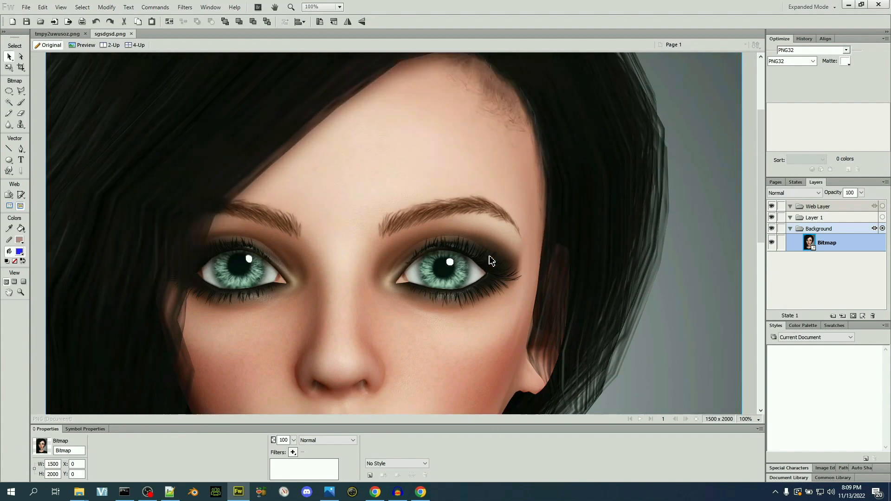
scroll(489, 256, "down", 3)
scroll(489, 256, "up", 7)
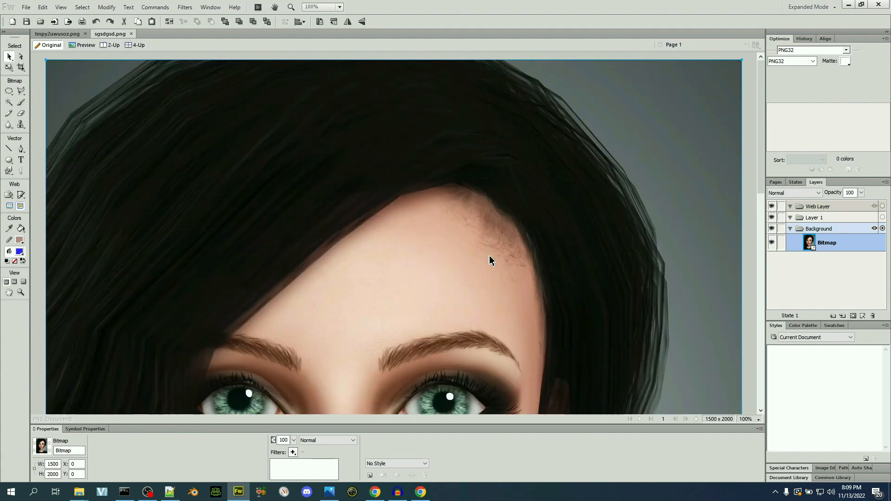
scroll(491, 261, "down", 15)
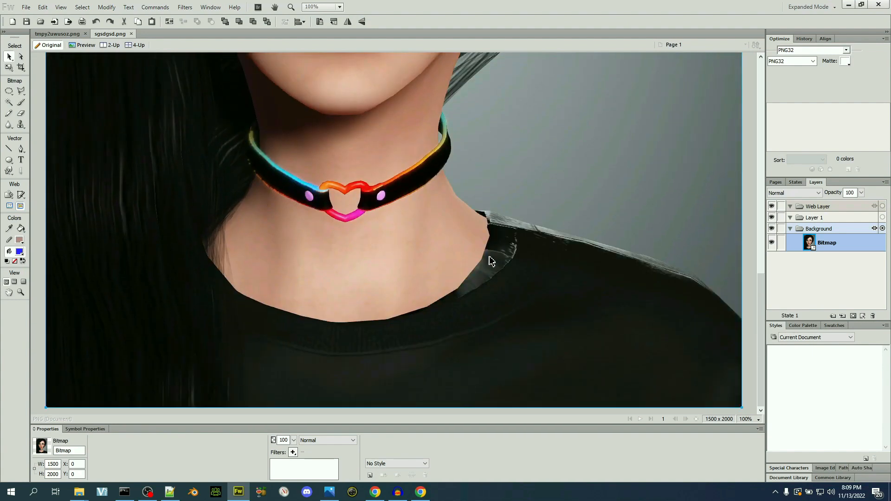
scroll(491, 262, "up", 15)
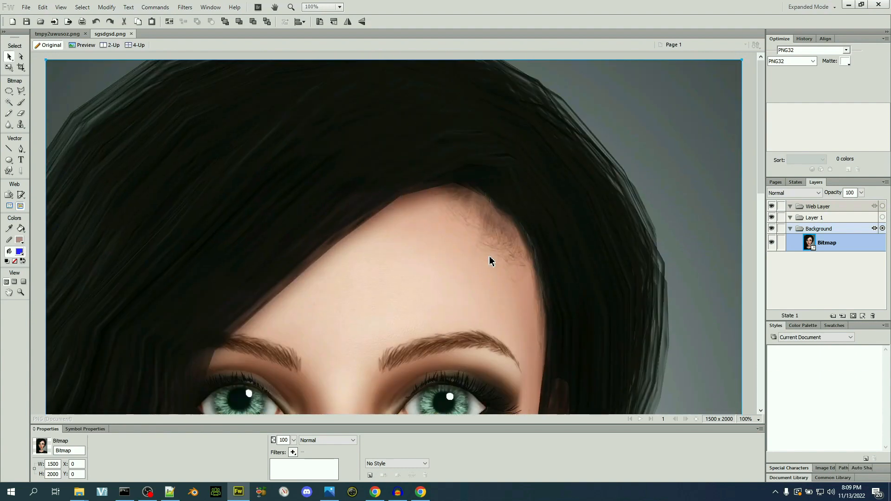
scroll(490, 262, "down", 1)
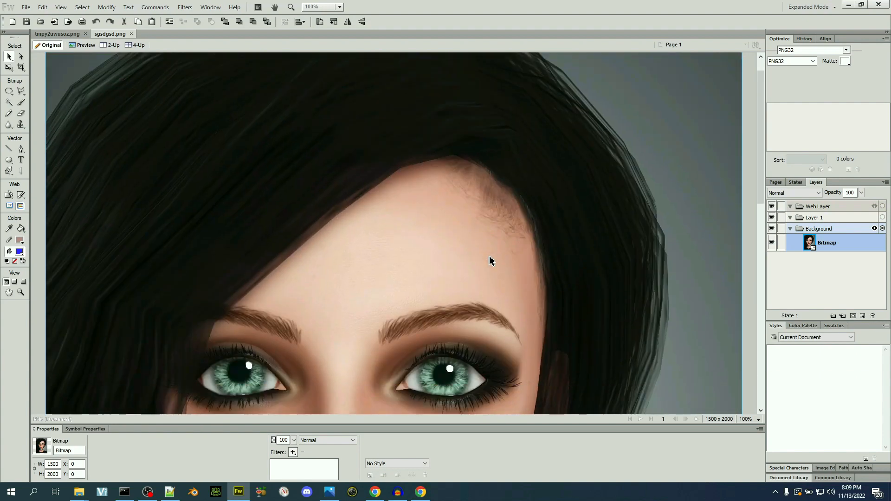
Switch to Chrome and upload an image to the Human Matting demo on the ARC site.
left_click(417, 495)
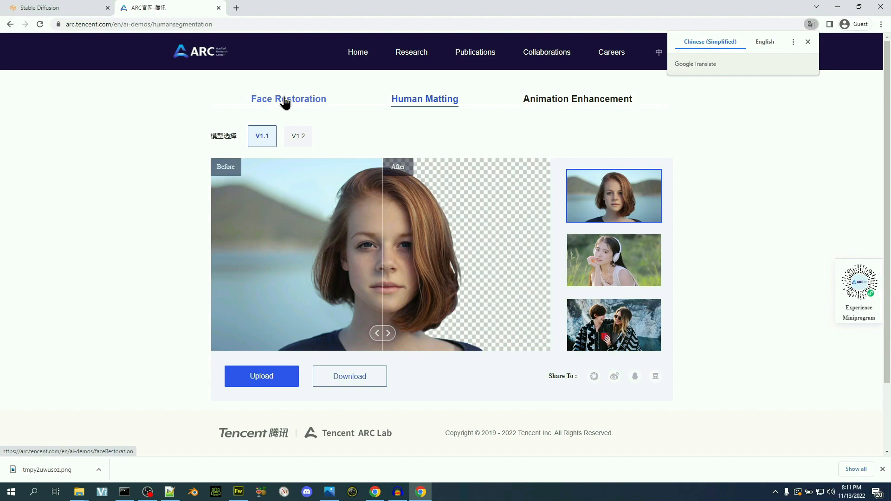
left_click(273, 378)
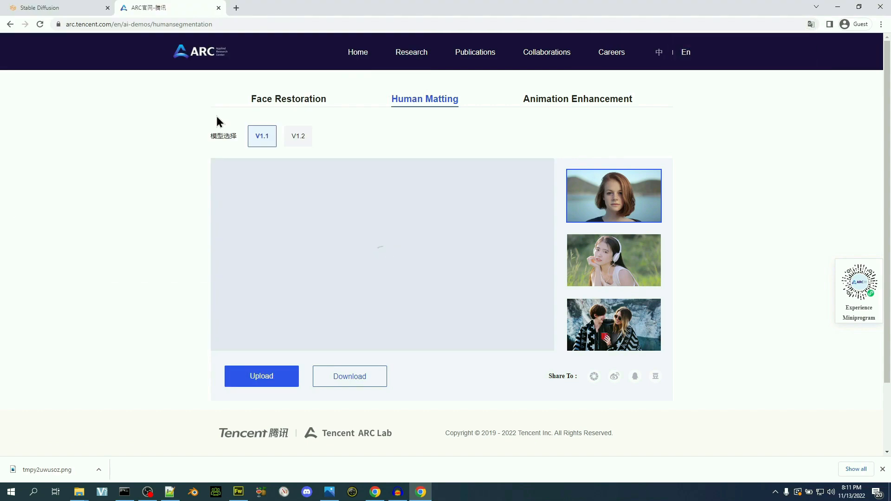
Download the matted portrait, switch to Fireworks and open sgsdgsd_after.png from the Downloads folder.
left_click_drag(312, 332, 250, 326)
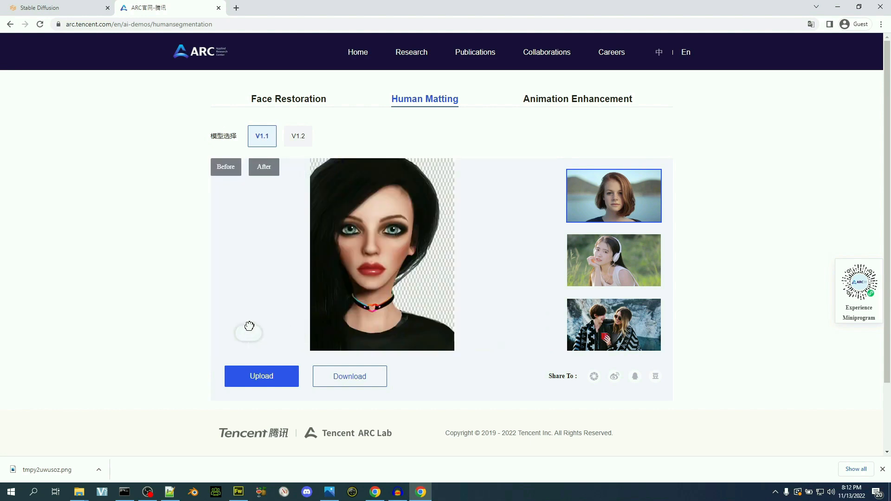
left_click(350, 380)
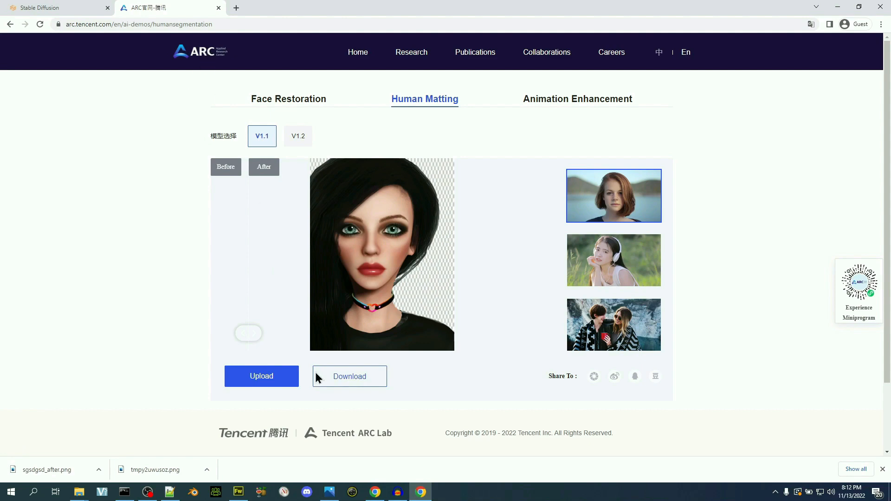
left_click(238, 492)
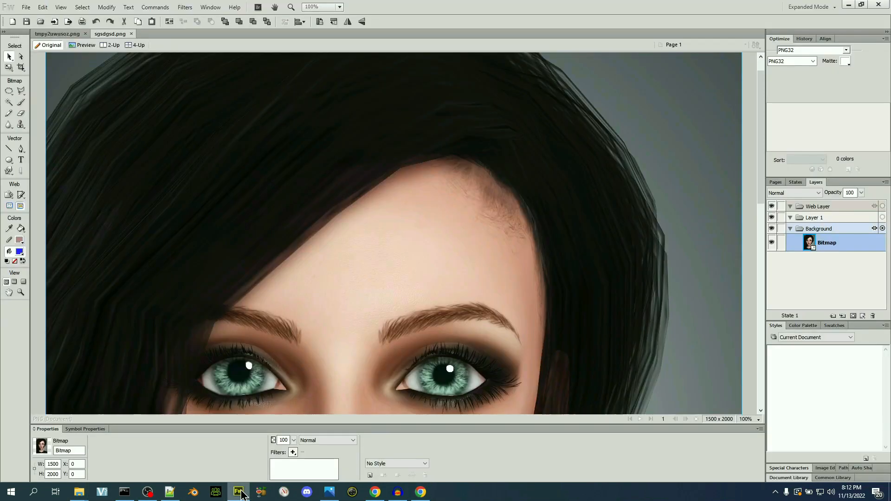
left_click(40, 22)
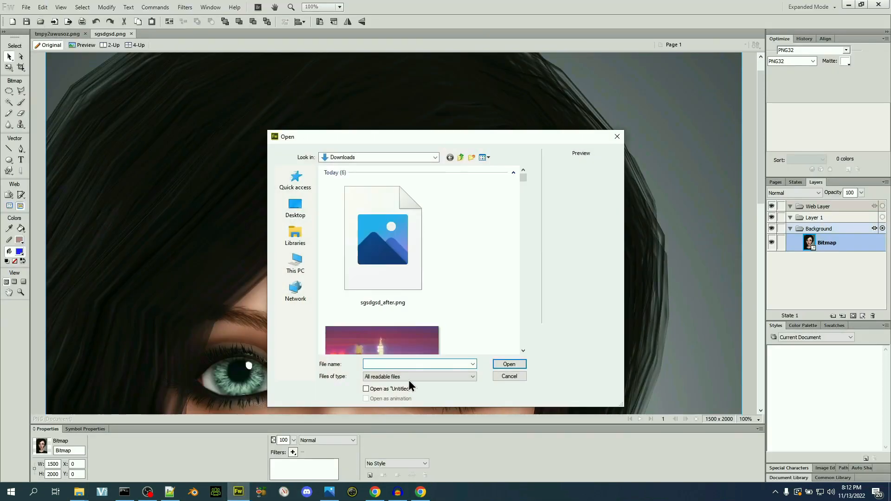
double_click(389, 238)
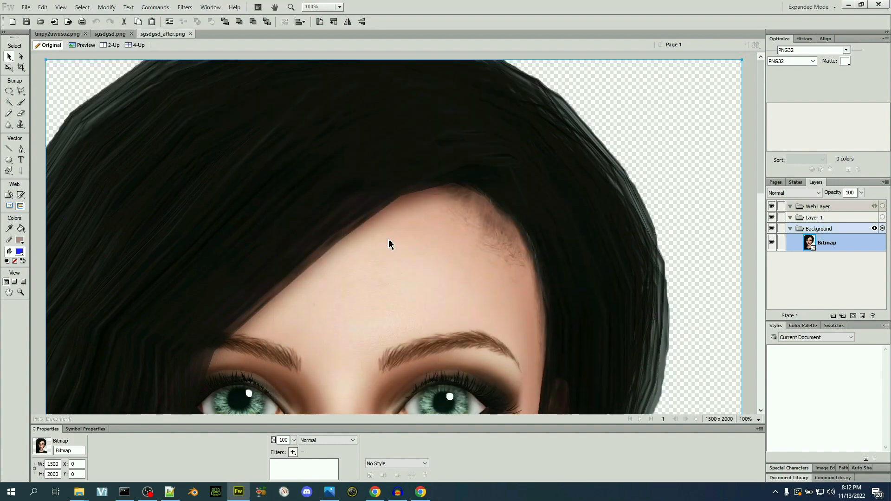
Copy the background-free portrait bitmap and paste it into the city image tmpy2uwusoz.png.
scroll(389, 242, "down", 3)
right_click(389, 241)
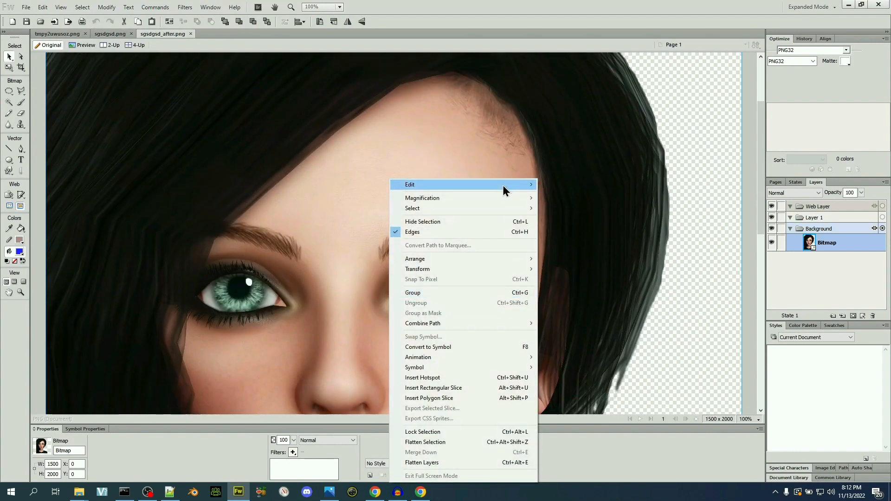
mouse_move(503, 185)
left_click(556, 197)
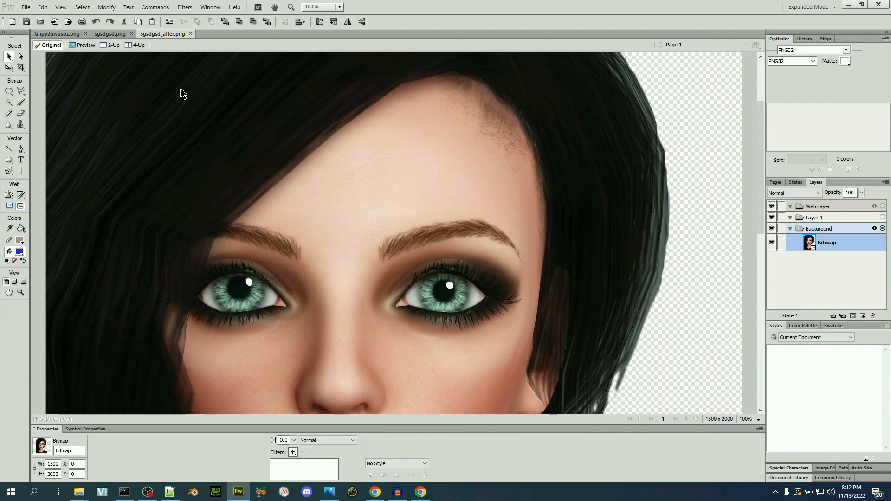
left_click(108, 35)
left_click(74, 34)
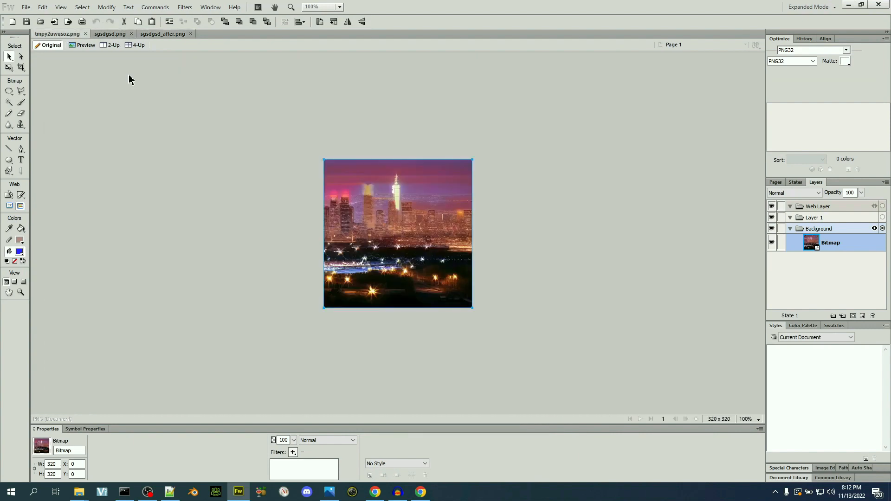
right_click(277, 164)
left_click(294, 166)
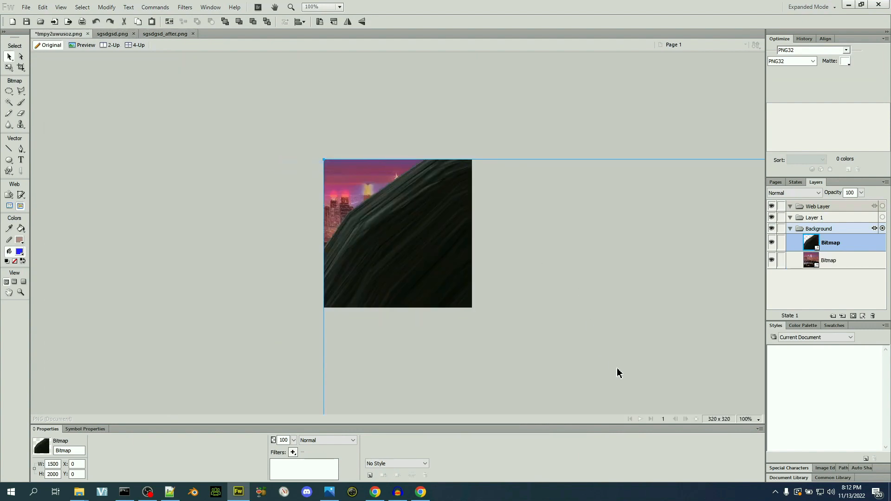
Scale the pasted portrait to about 310 px wide and position it over the city so the face, choker and shoulders fit the canvas.
left_click_drag(611, 362, 354, 196)
left_click_drag(582, 338, 506, 279)
right_click(397, 147)
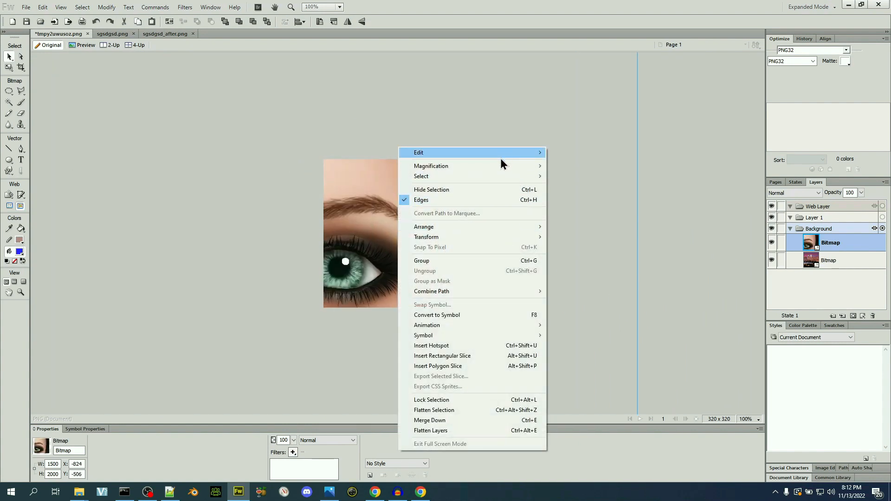
mouse_move(497, 166)
left_click(583, 209)
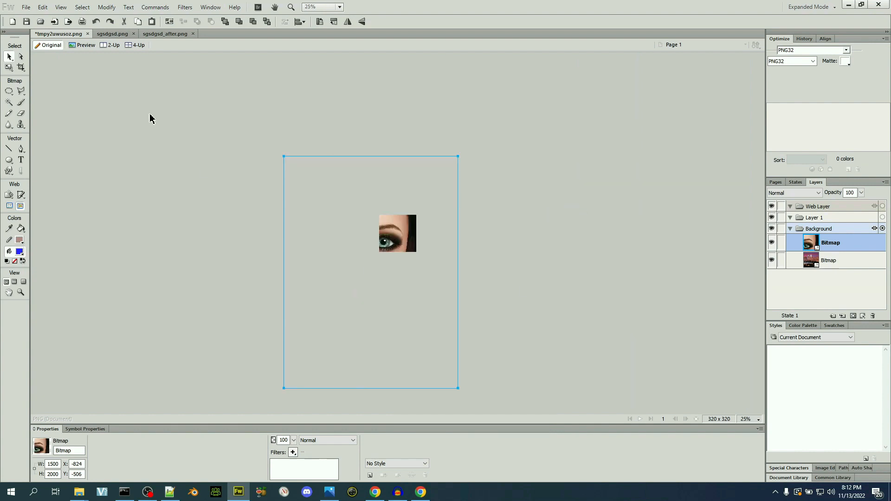
left_click(8, 67)
left_click_drag(283, 388, 419, 204)
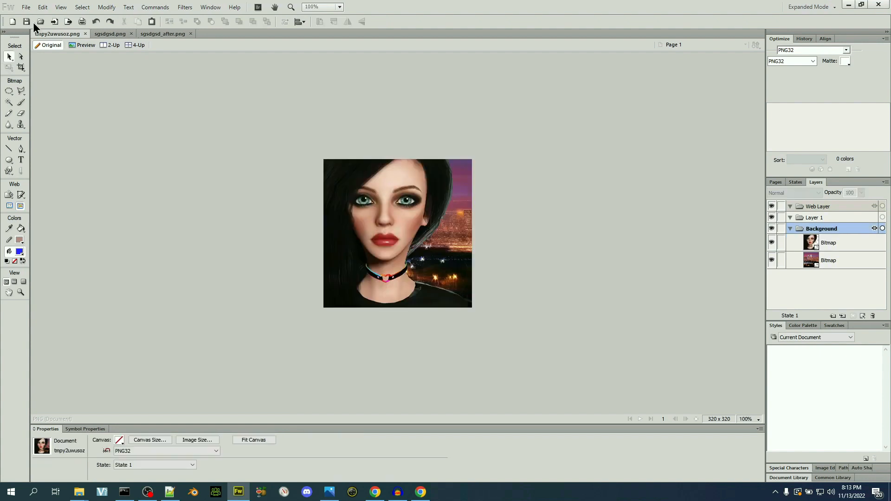
mouse_move(353, 268)
left_mouse_down()
mouse_move(377, 265)
mouse_move(342, 269)
mouse_move(362, 248)
mouse_move(353, 240)
mouse_move(350, 259)
left_mouse_up()
left_click(557, 325)
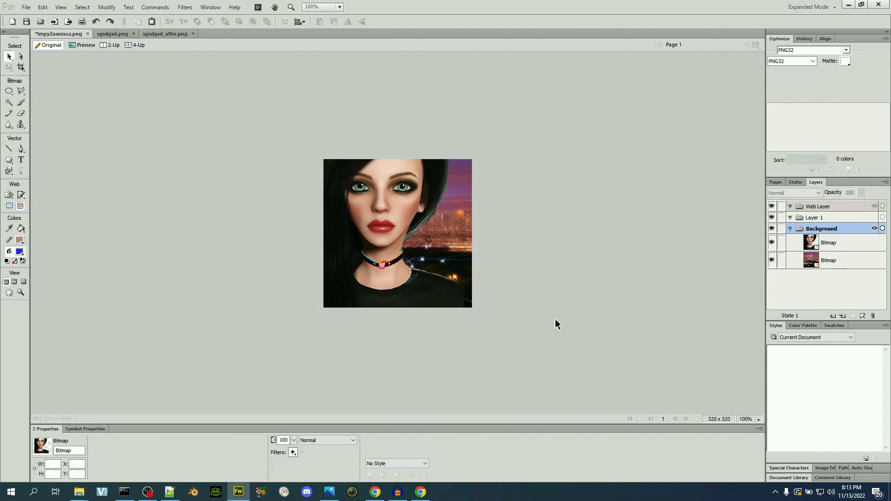
Apply Trim Canvas with the portrait and city bitmaps both selected, and save the combined image.
left_click_drag(514, 130, 254, 333)
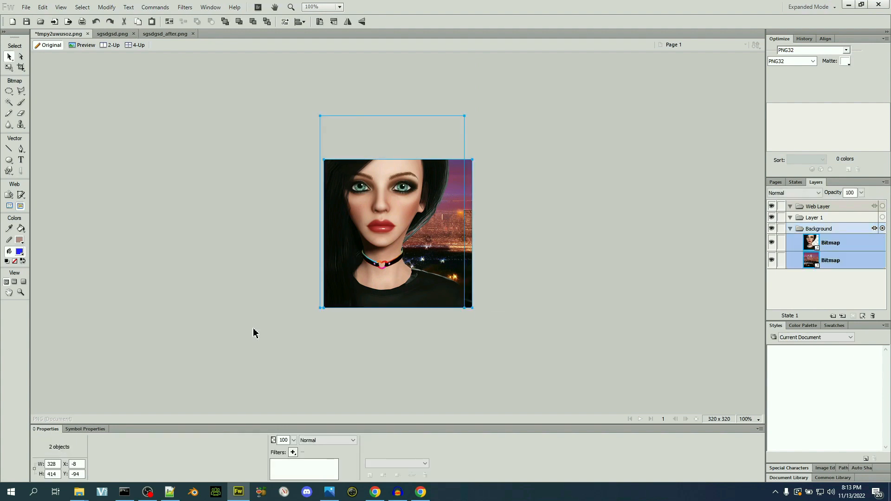
left_click(106, 7)
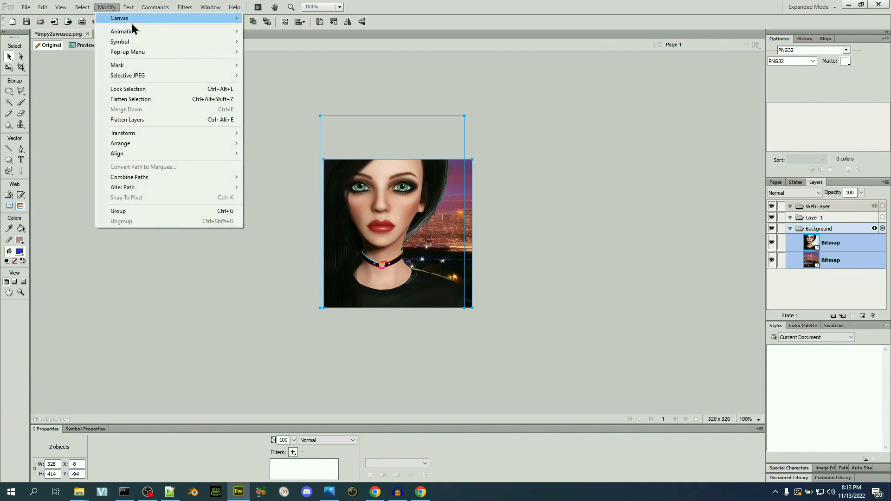
left_click(326, 53)
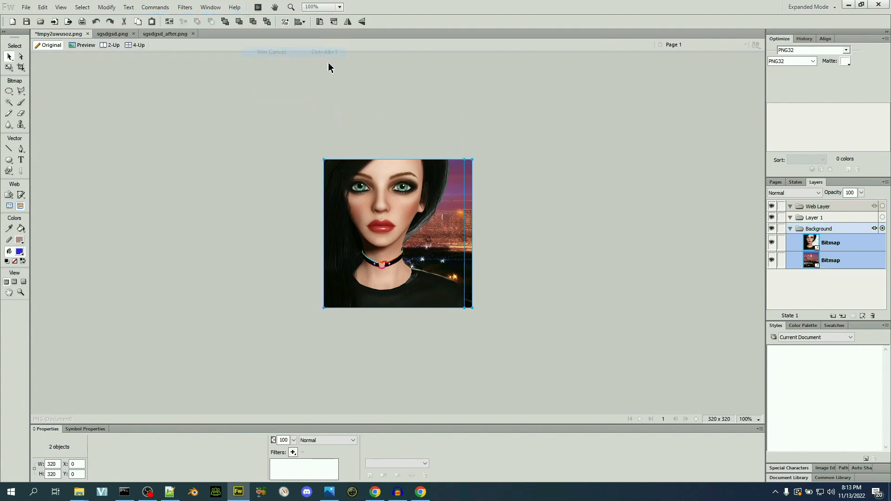
left_click(469, 361)
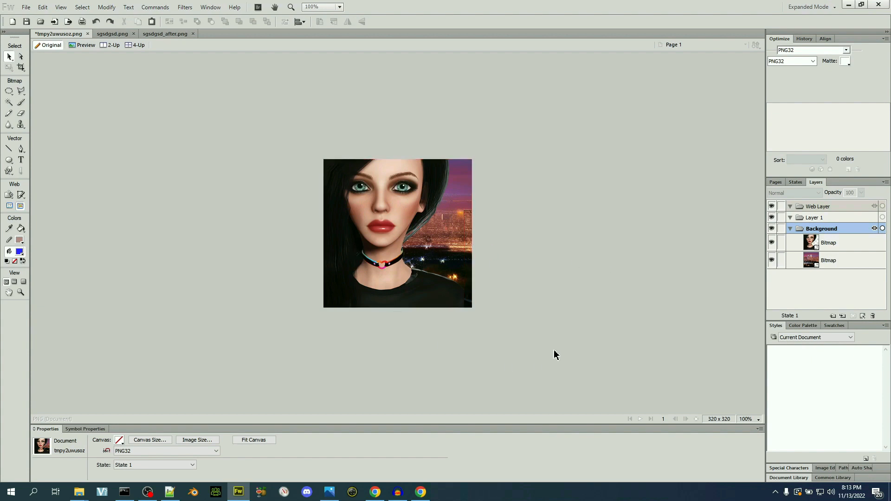
left_click_drag(533, 118, 250, 375)
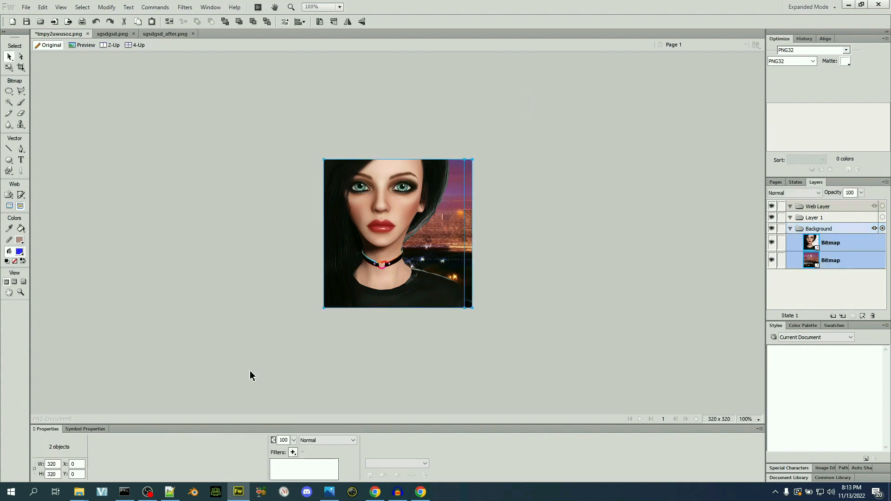
left_click(250, 374)
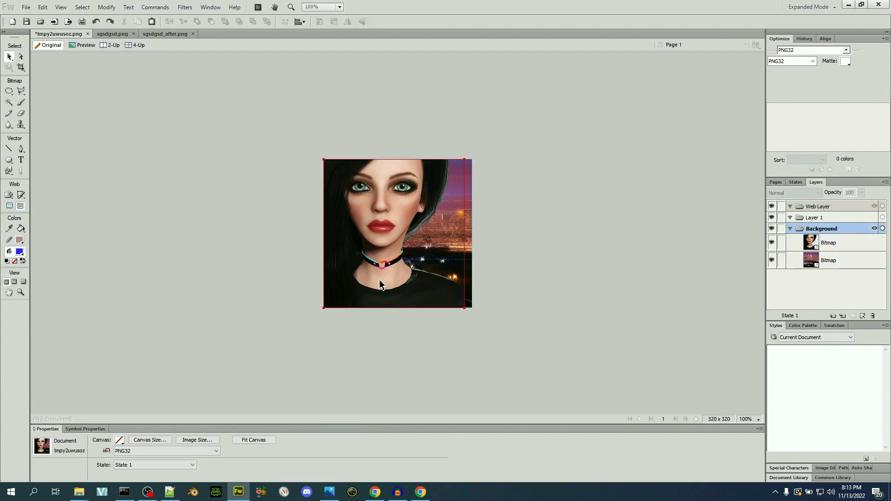
left_click(27, 21)
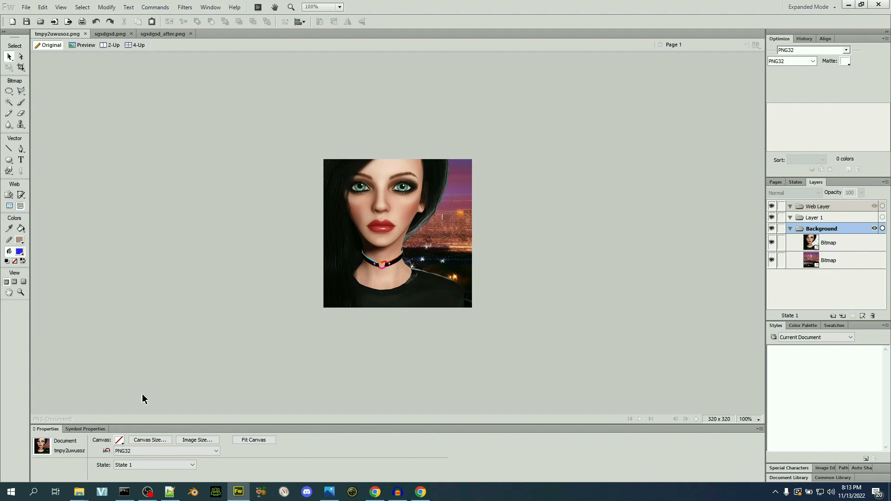
Switch to Stable Diffusion in Chrome and load the combined portrait and city image as the img2img source.
left_click(420, 492)
left_click(94, 9)
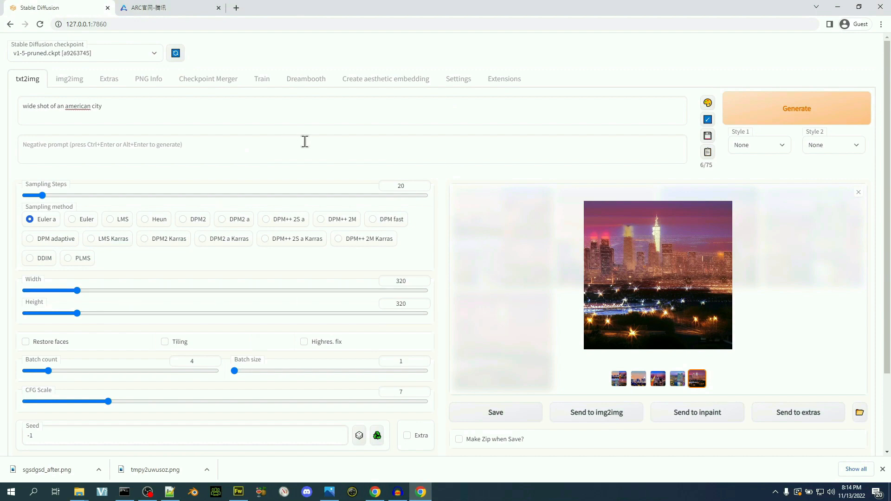
left_click(78, 83)
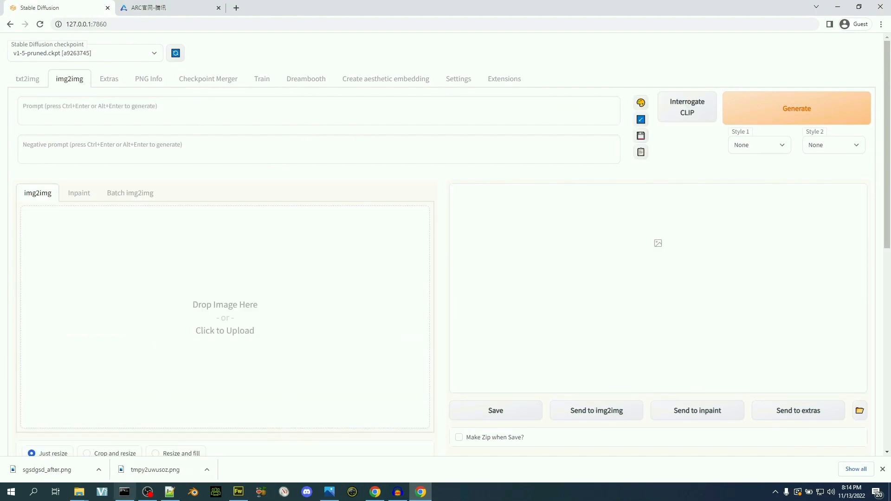
left_click(79, 492)
left_click(46, 456)
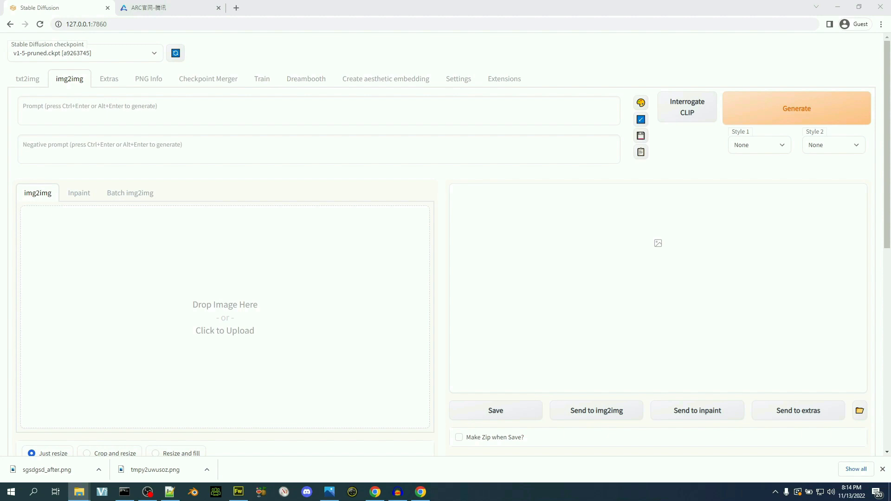
left_click_drag(161, 321, 172, 343)
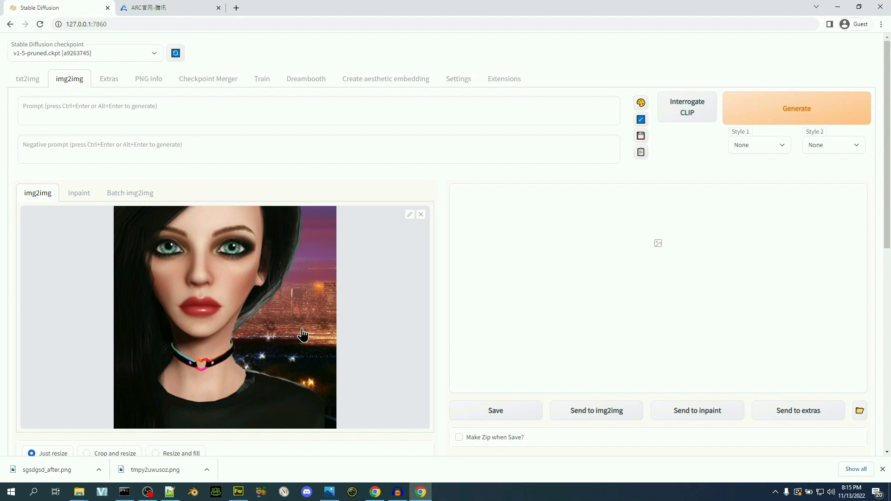
Set the img2img output width and height to 448 each.
scroll(302, 334, "down", 1)
scroll(302, 334, "up", 1)
scroll(301, 333, "down", 7)
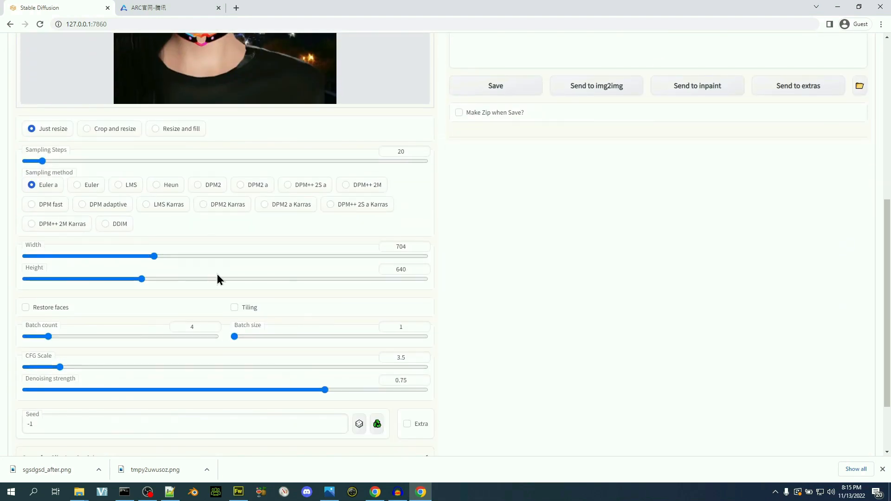
scroll(217, 278, "up", 2)
scroll(189, 357, "up", 1)
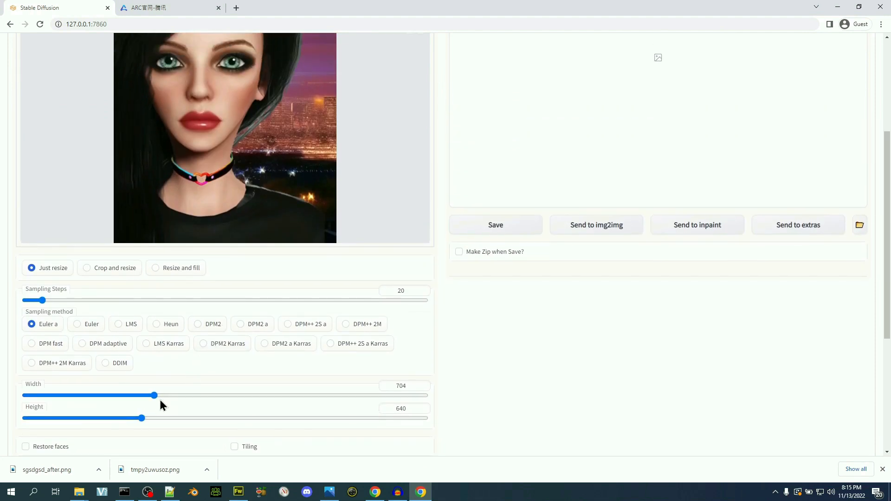
left_click_drag(152, 394, 103, 394)
left_click_drag(141, 419, 104, 409)
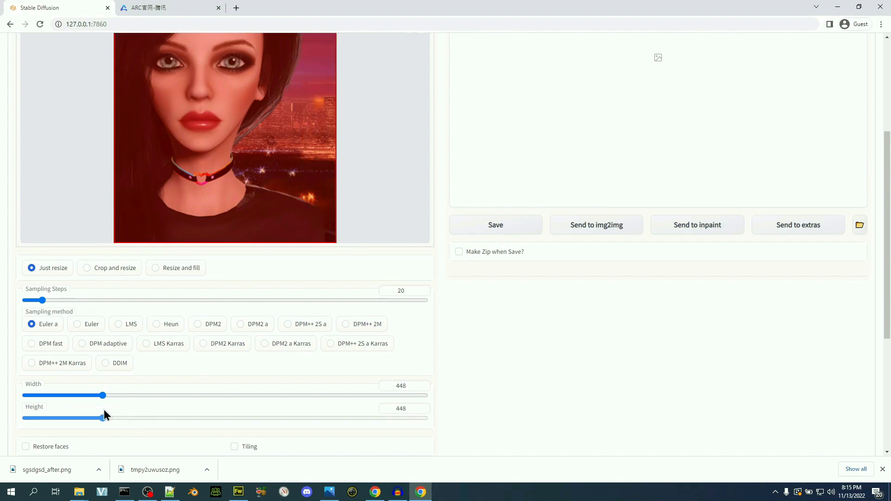
Create the img2img prompt from the image with Interrogate CLIP and delete the error tag at its end.
scroll(320, 380, "up", 3)
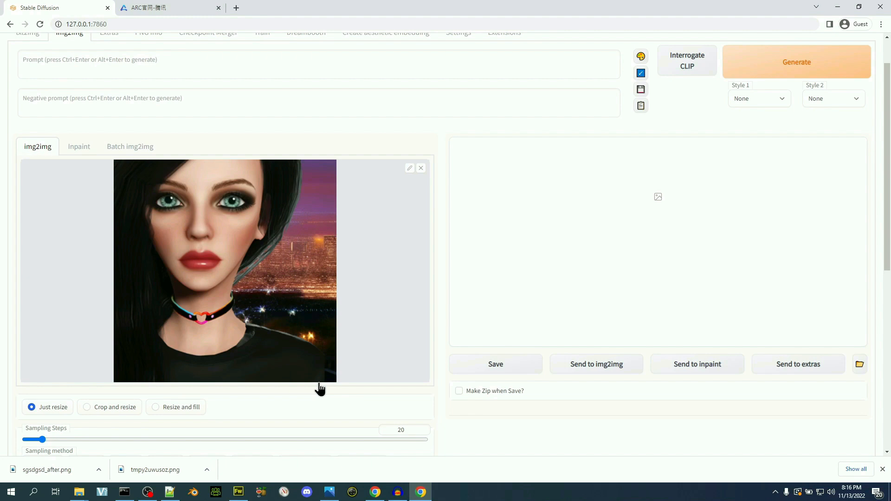
left_click(73, 62)
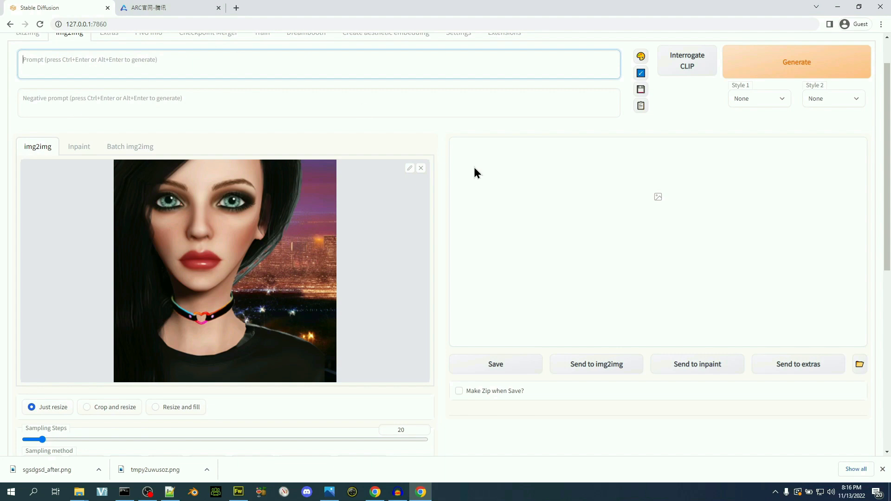
left_click(684, 68)
left_click(469, 102)
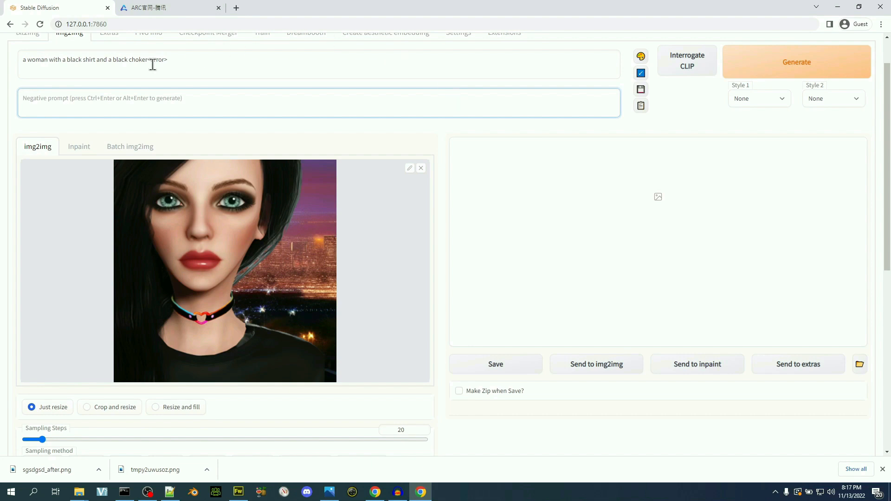
left_click_drag(147, 60, 202, 70)
key("BackSpace")
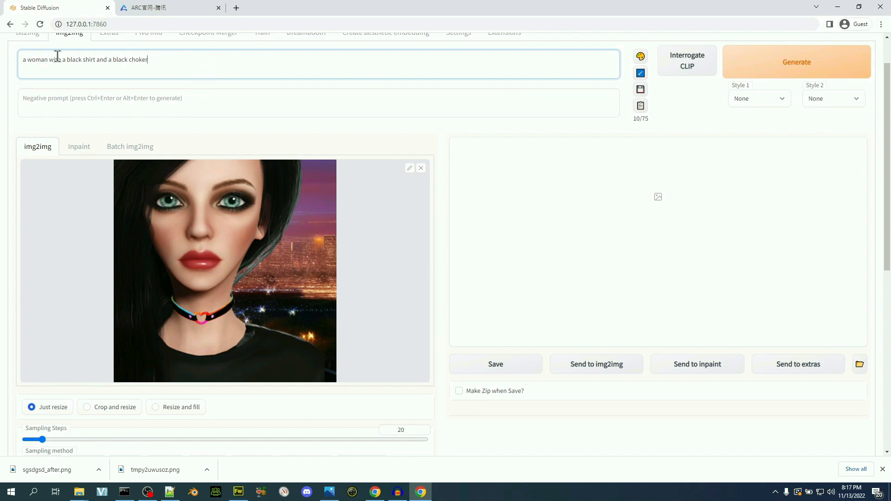
Replace the opening "a" of the prompt with "watercolor painting of a beautiful woman, symetrical features,".
scroll(181, 113, "up", 1)
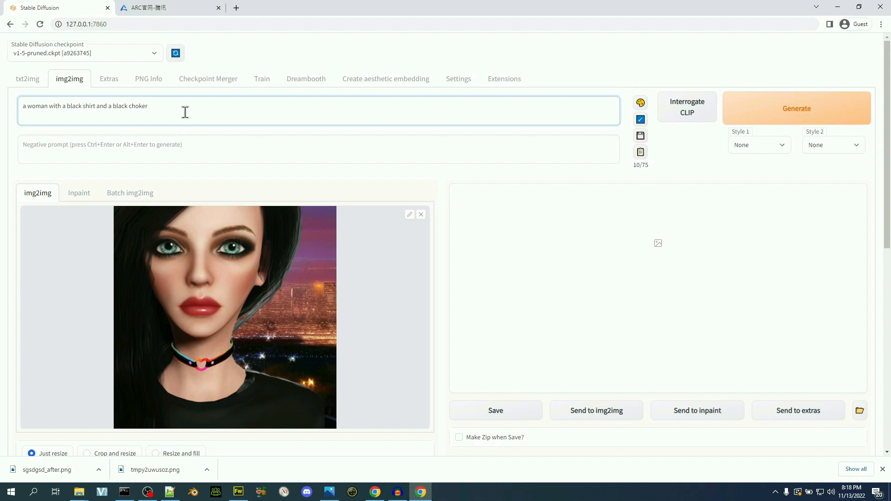
left_click(175, 145)
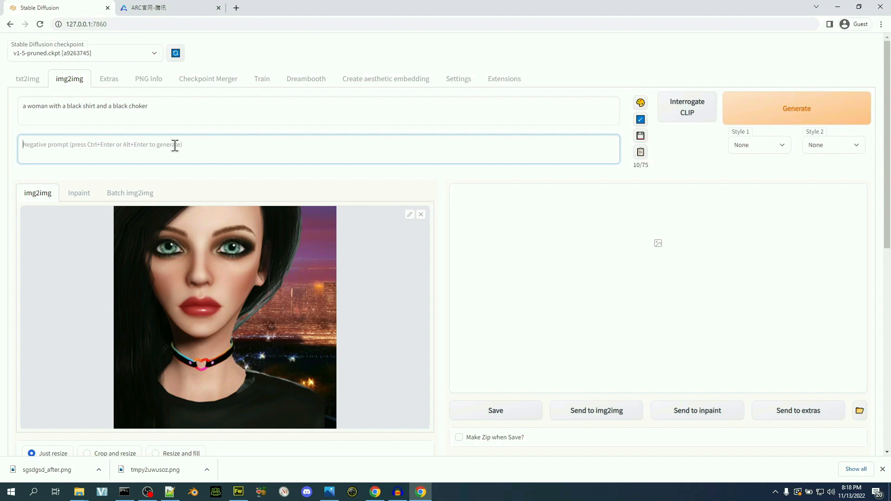
left_click(187, 115)
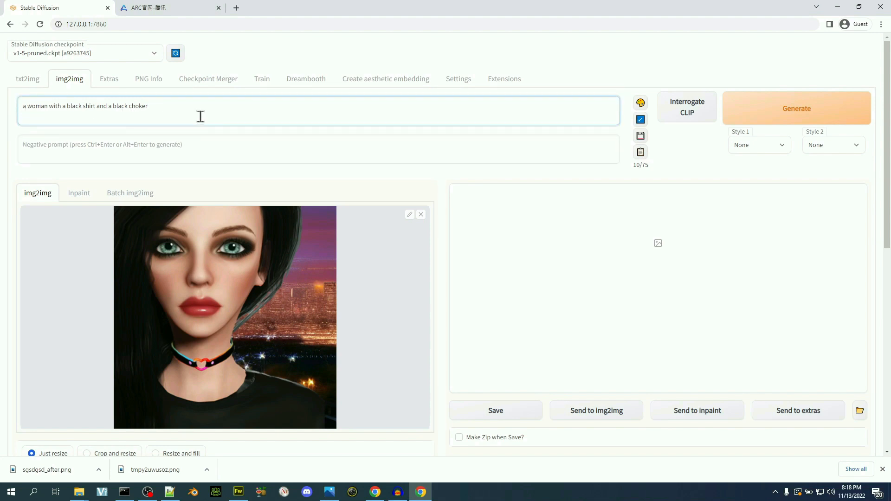
double_click(24, 106)
type("photo")
key("BackSpace")
key("BackSpace")
key("BackSpace")
key("BackSpace")
key("BackSpace")
type("watercolor painting of a beautiful woman, symetrical features,")
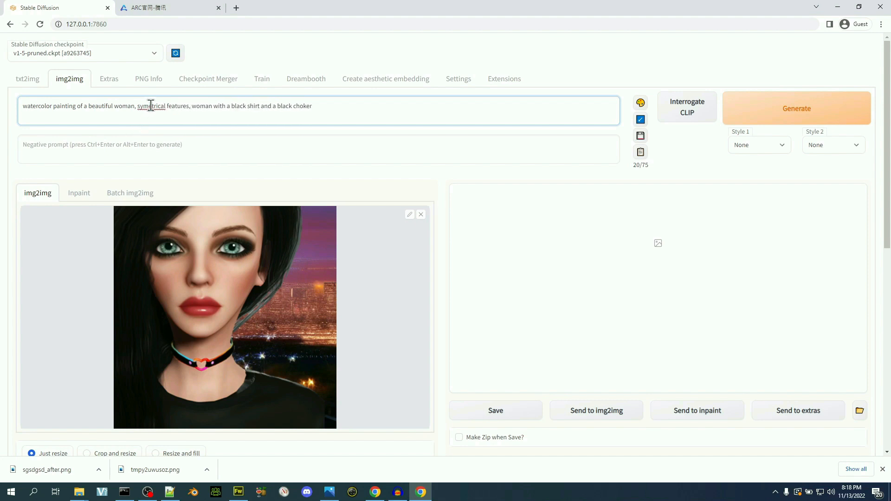
Correct "symetrical" to "symmetrical" and replace the prompt text after "features," with "green eyes, thick eyeliner, full lips, chocker, black t-shirt".
right_click(152, 107)
left_click(176, 112)
left_click_drag(197, 106, 332, 98)
key("BackSpace")
type("green eyes,")
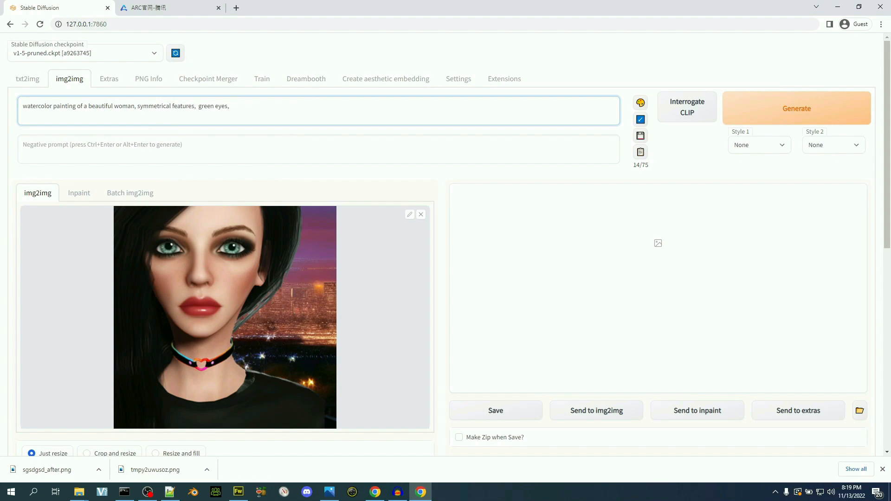
type(" thick eyeliner, full lips, chocker, black t-shirt")
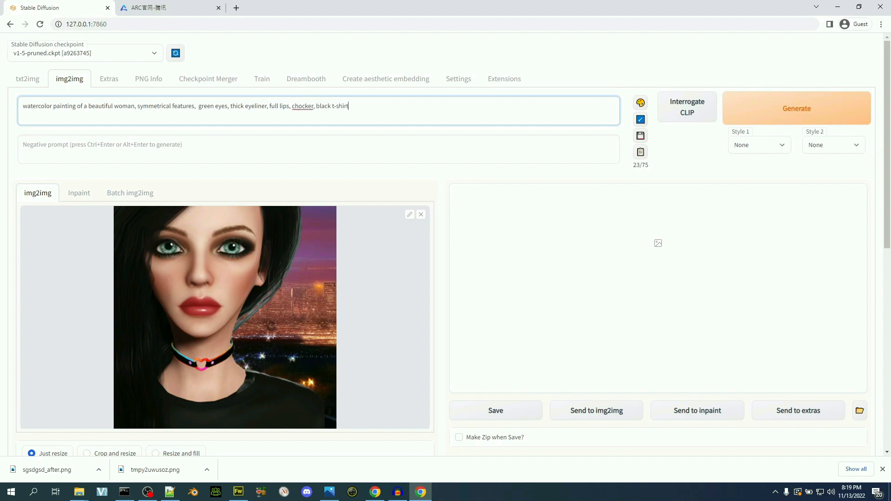
Correct the misspelled word "chocker" in the img2img prompt to "choker".
right_click(301, 106)
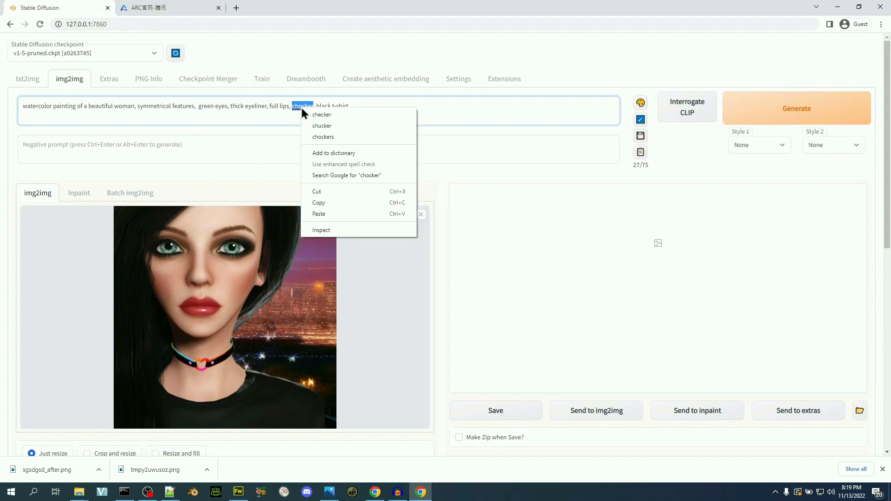
left_click(306, 107)
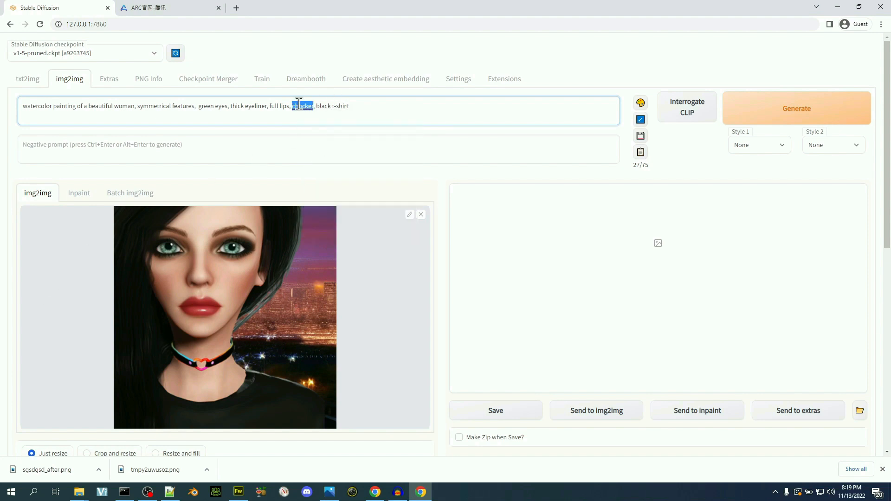
key("BackSpace")
left_click(286, 149)
left_click(378, 108)
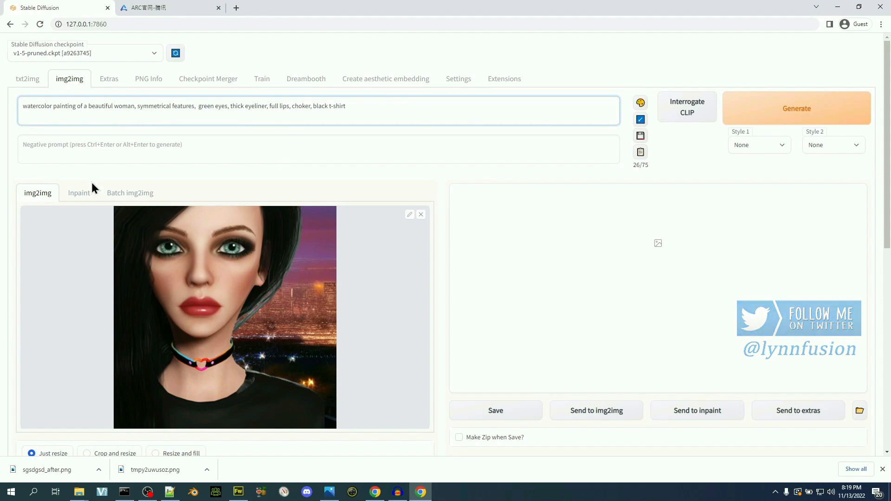
Review the img2img sampling, size, batch count, CFG scale and denoising strength settings.
scroll(95, 185, "down", 4)
scroll(97, 183, "down", 2)
scroll(97, 183, "down", 3)
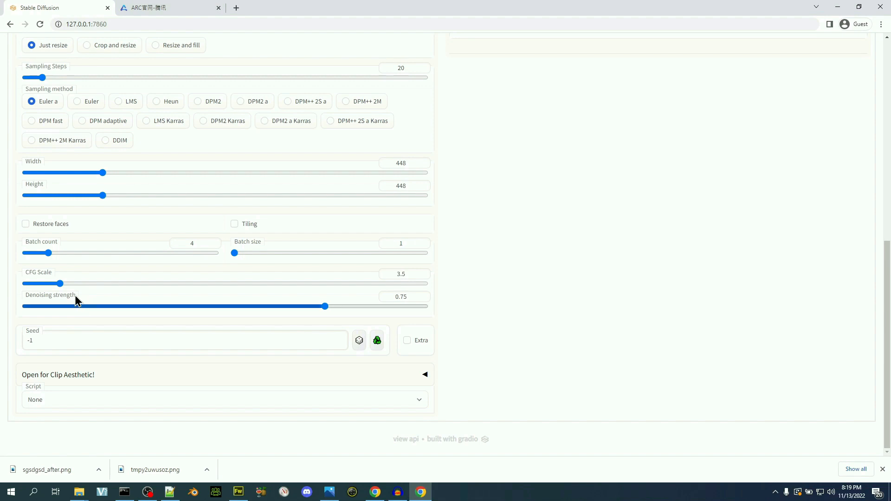
mouse_move(76, 295)
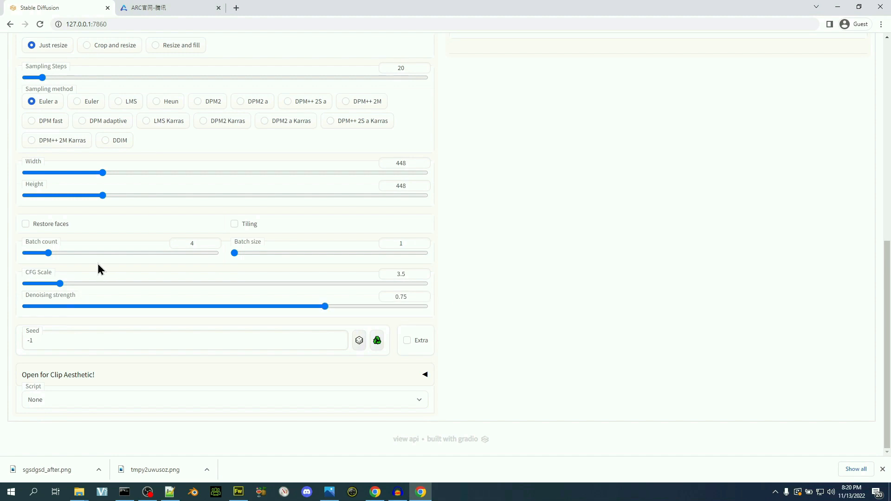
mouse_move(39, 277)
scroll(52, 345, "up", 6)
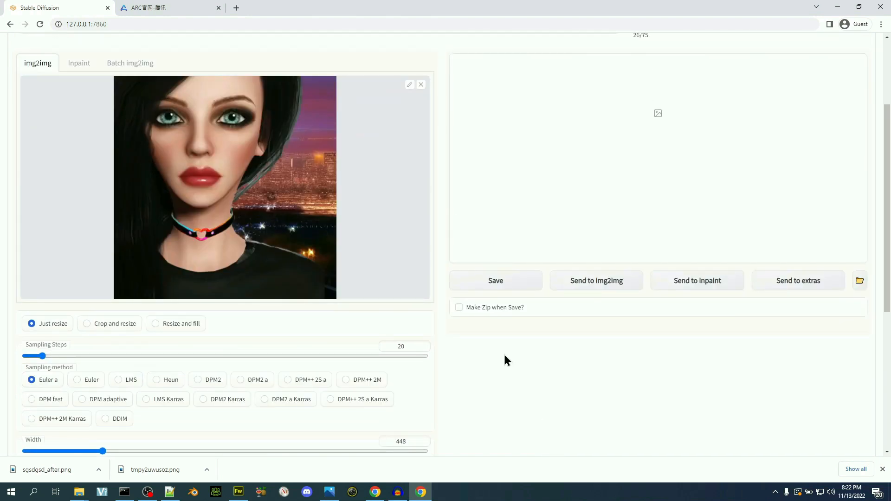
scroll(504, 356, "down", 6)
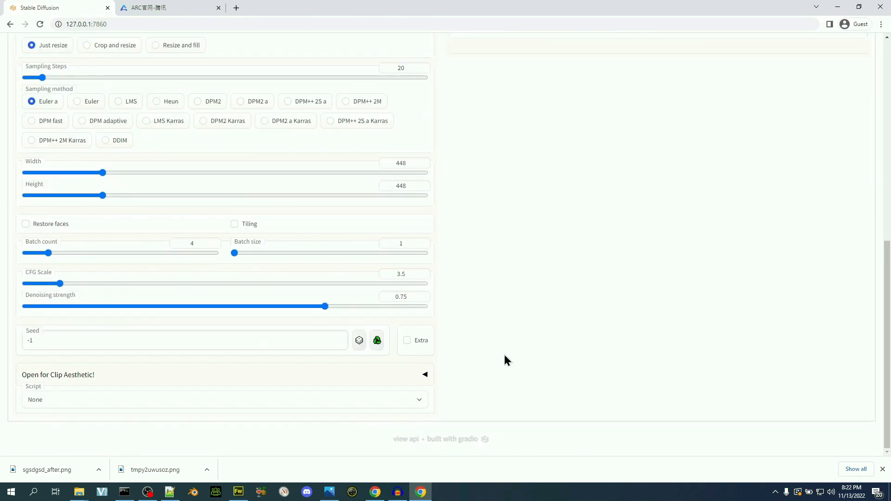
Generate the img2img variations of the portrait with the edited prompt and the current settings.
scroll(504, 356, "up", 5)
scroll(505, 360, "up", 4)
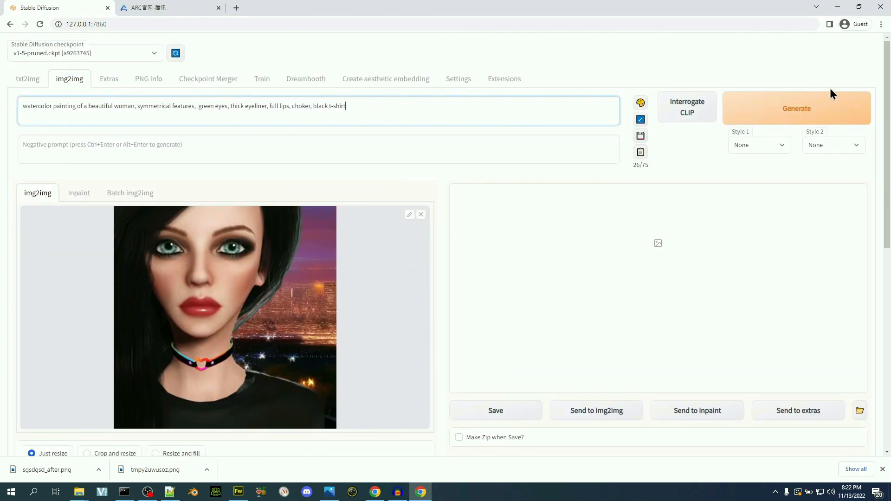
left_click(805, 113)
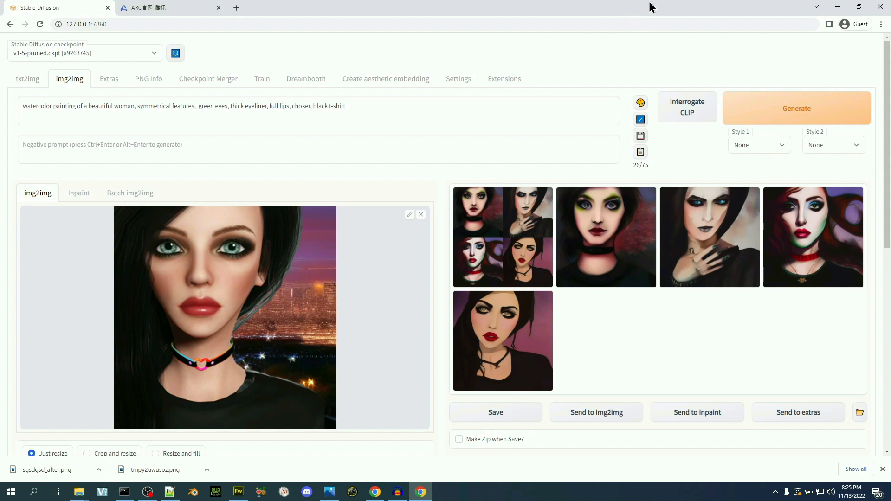
Lower the denoising strength to 0.31 and generate a new batch of img2img variations.
scroll(485, 249, "down", 6)
scroll(486, 249, "down", 2)
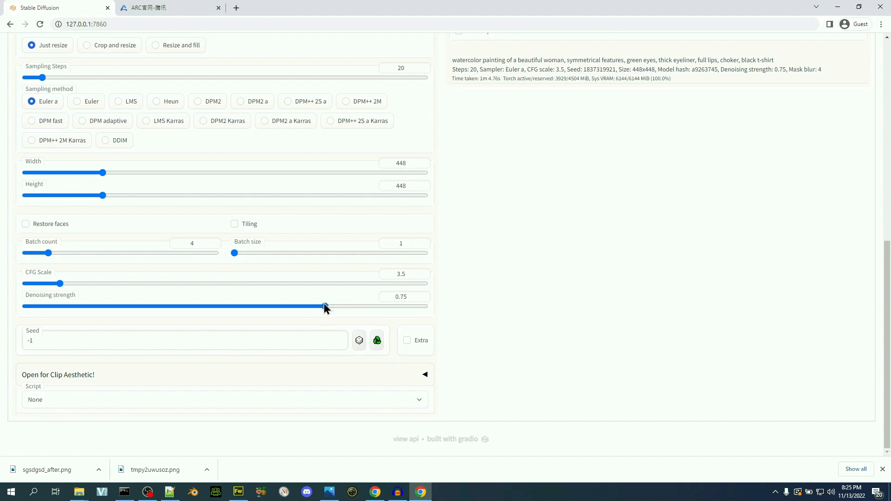
left_click_drag(324, 306, 150, 303)
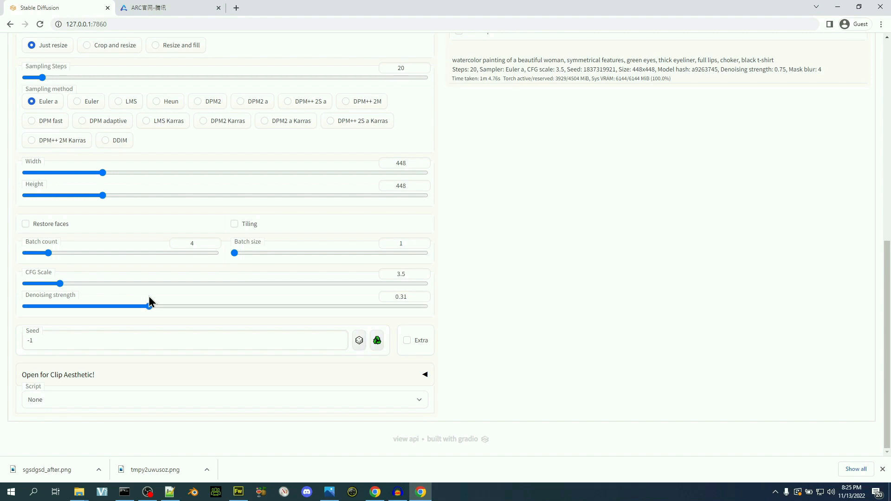
scroll(286, 338, "up", 5)
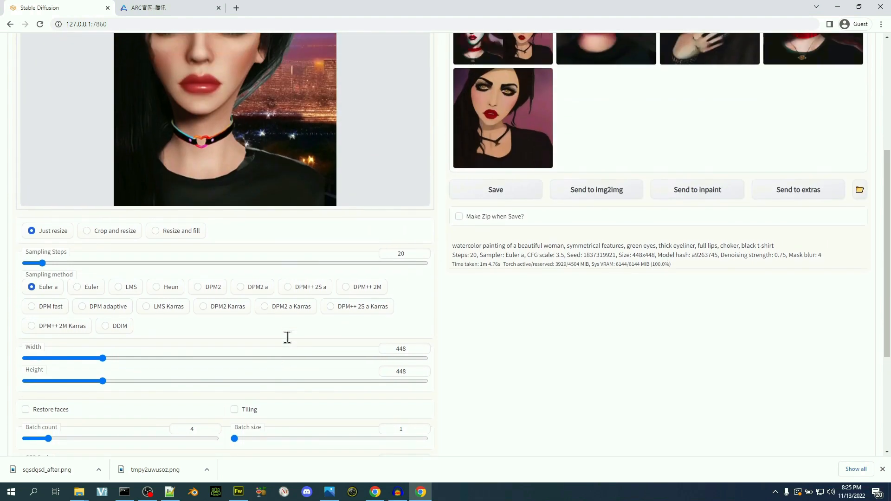
scroll(287, 339, "up", 3)
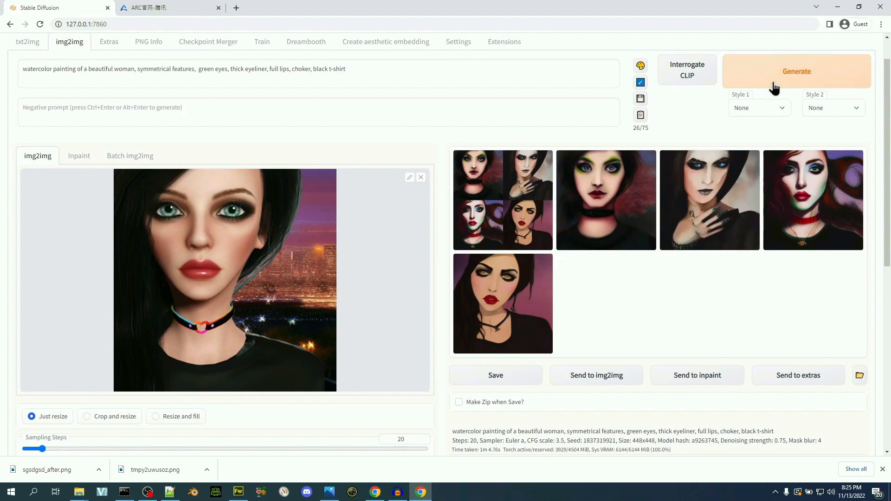
left_click(779, 73)
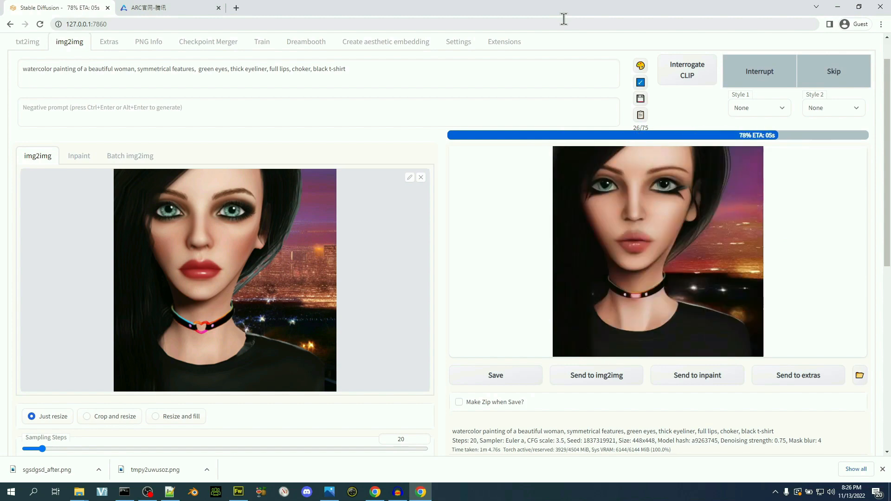
Inspect each new variation and the combined grid at enlarged size, then close the enlarged view.
scroll(538, 258, "down", 2)
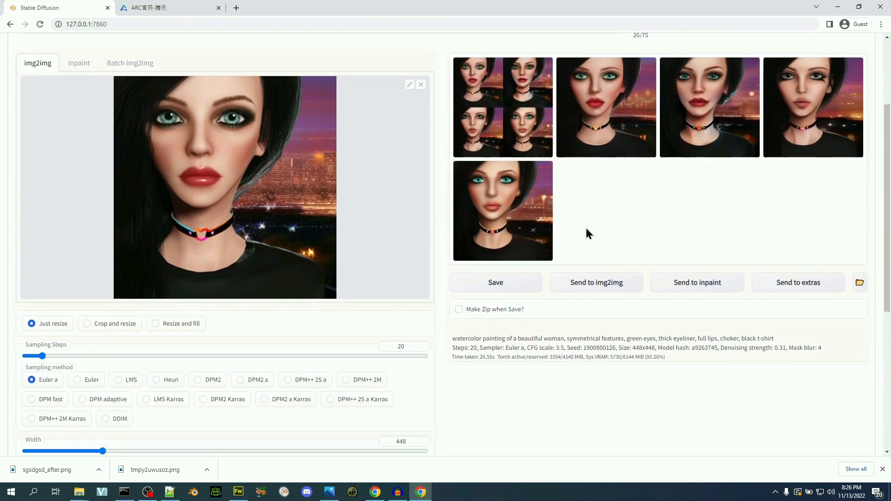
scroll(586, 227, "up", 2)
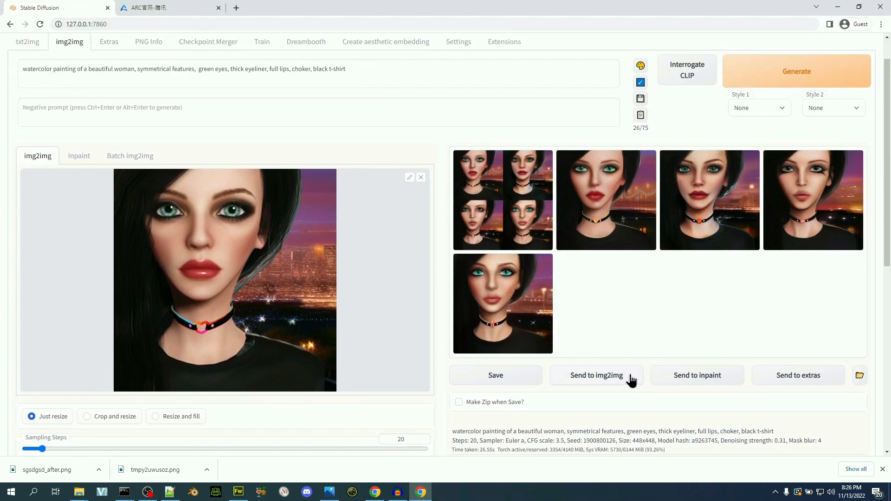
left_click(623, 219)
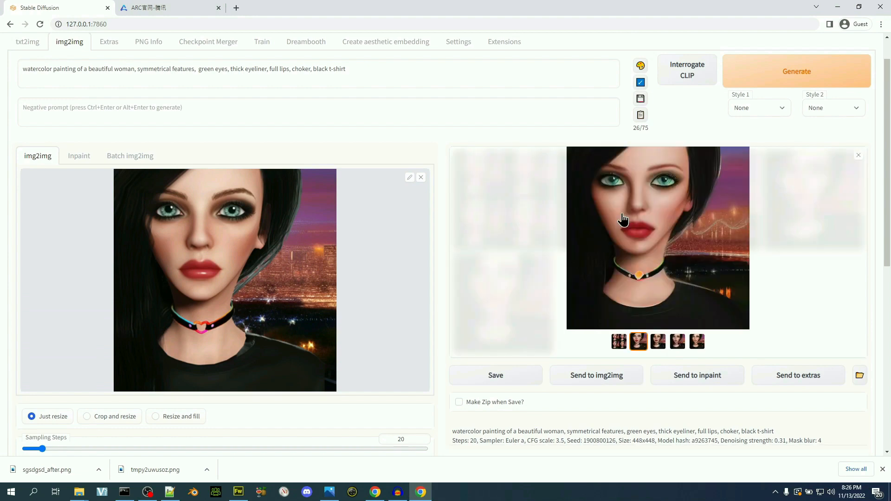
left_click(622, 219)
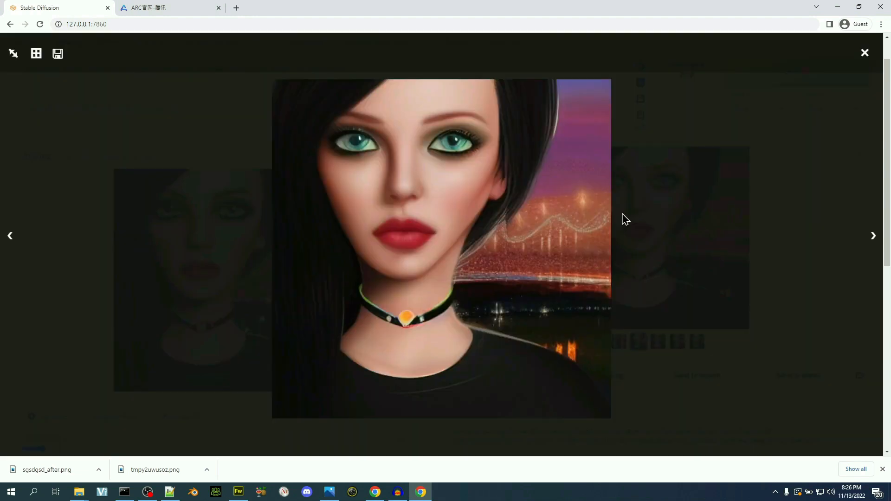
left_click(874, 239)
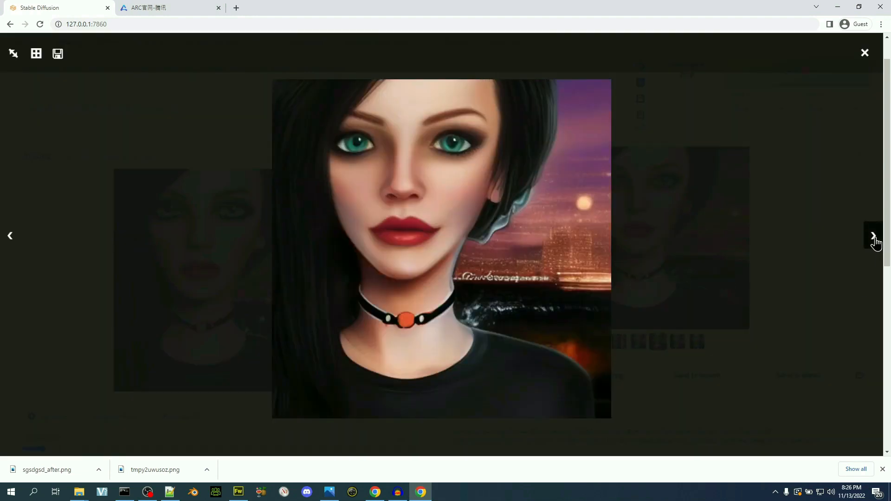
left_click(874, 239)
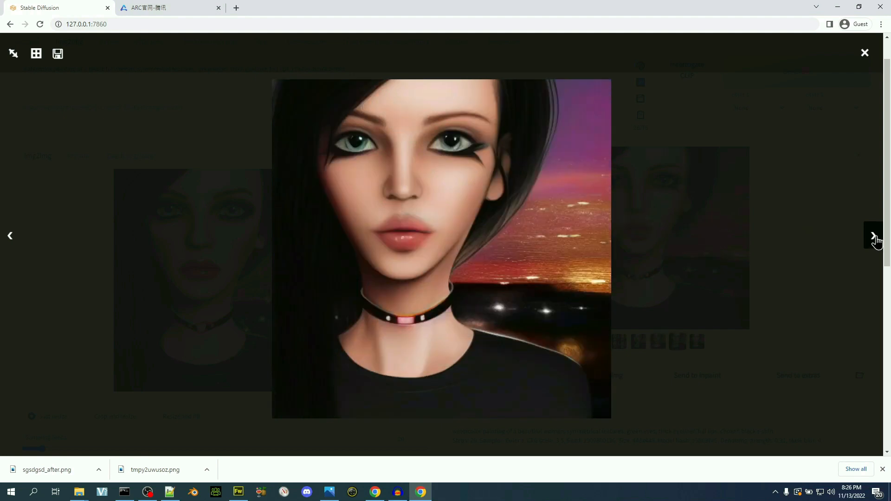
left_click(875, 239)
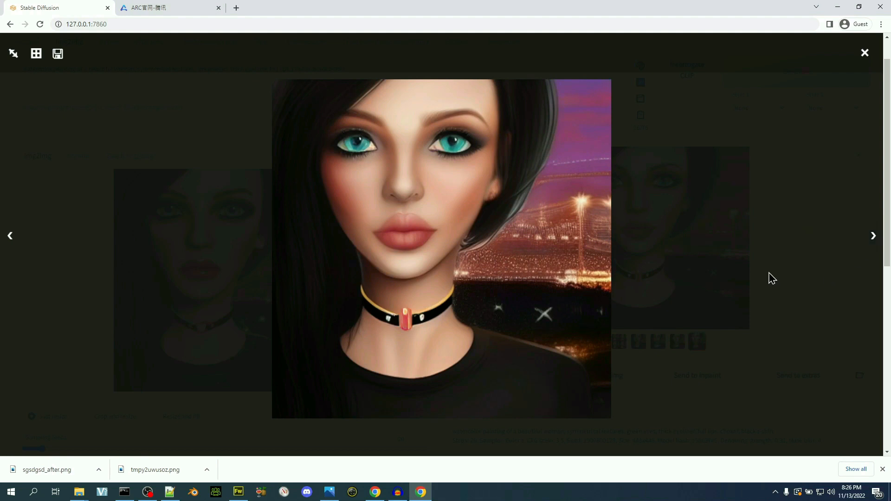
left_click(11, 236)
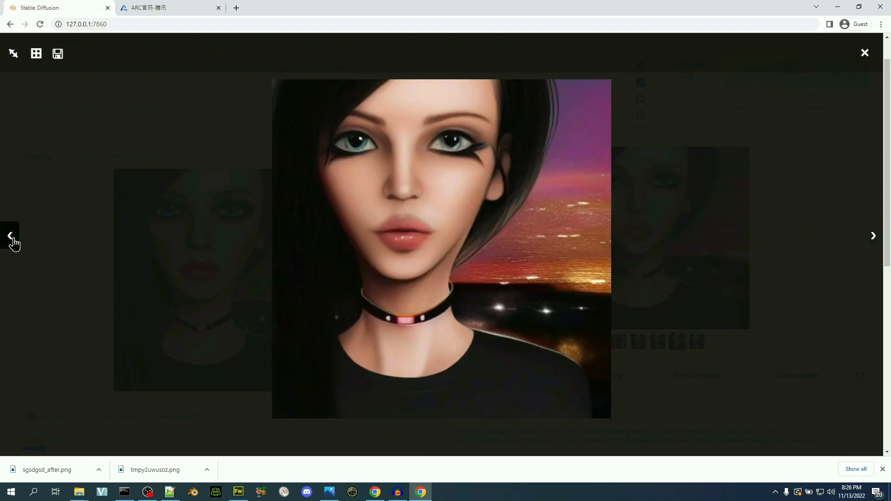
left_click(10, 236)
left_click(10, 236)
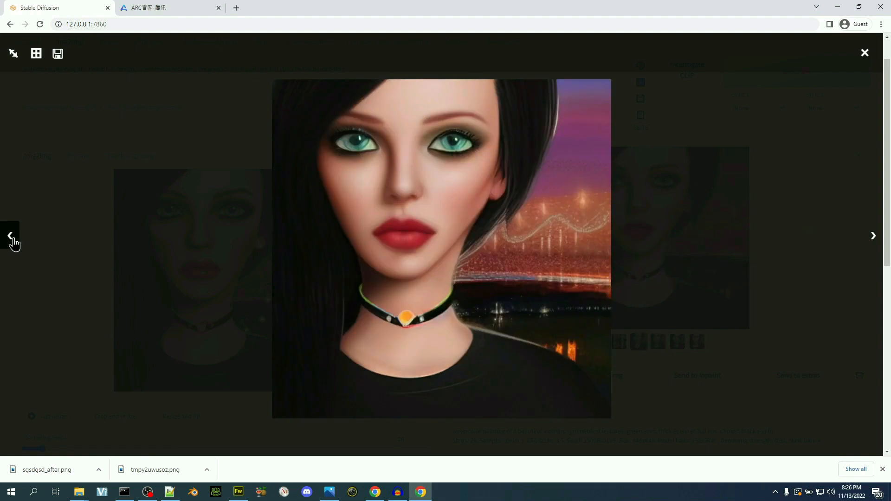
left_click(10, 236)
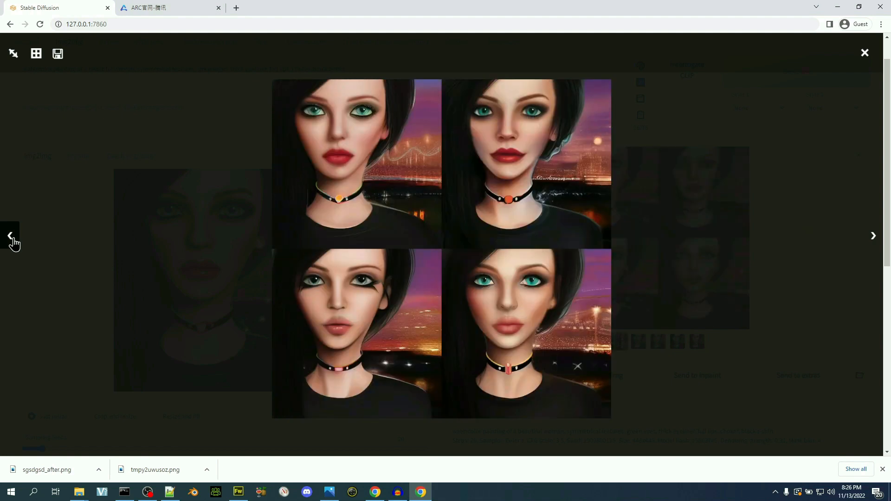
left_click(123, 274)
Reuse the seed of the last generated batch for the next img2img generation.
scroll(349, 334, "down", 1)
scroll(349, 334, "down", 5)
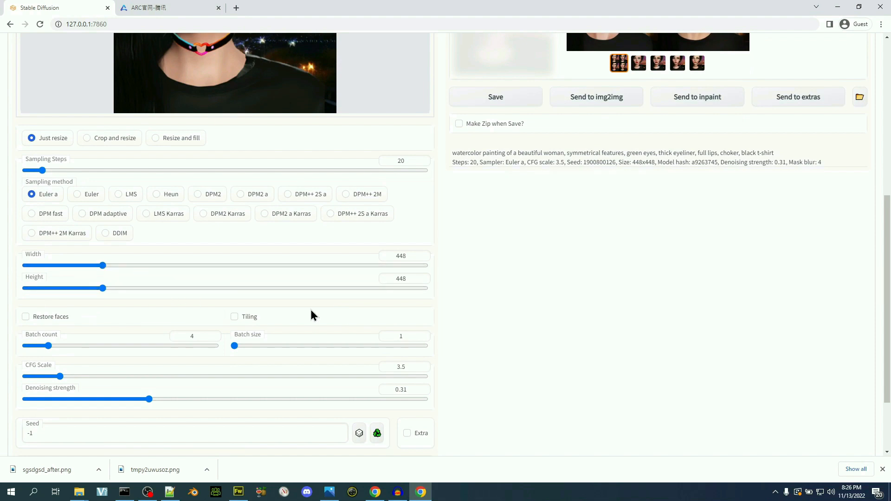
left_click(368, 433)
Raise the sampling steps to 35, close the result preview and generate the batch again.
scroll(128, 266, "up", 3)
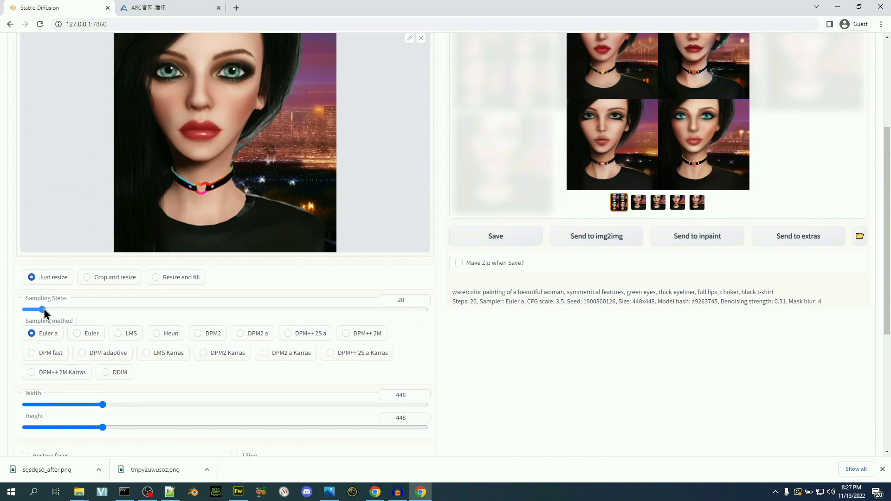
left_click_drag(59, 309, 56, 309)
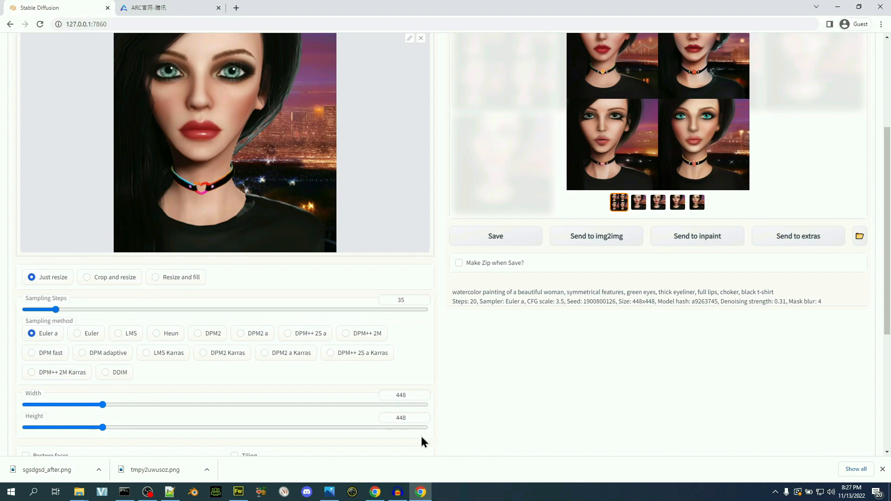
scroll(493, 352, "up", 2)
left_click(858, 113)
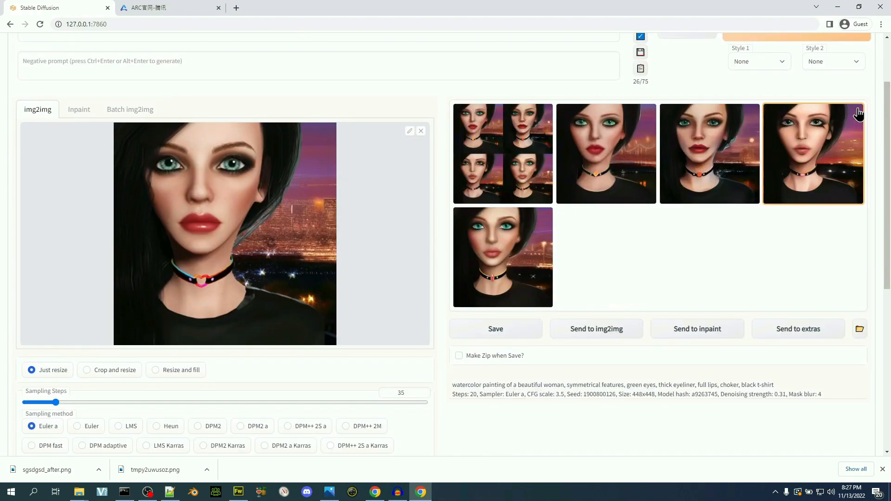
scroll(709, 257, "up", 2)
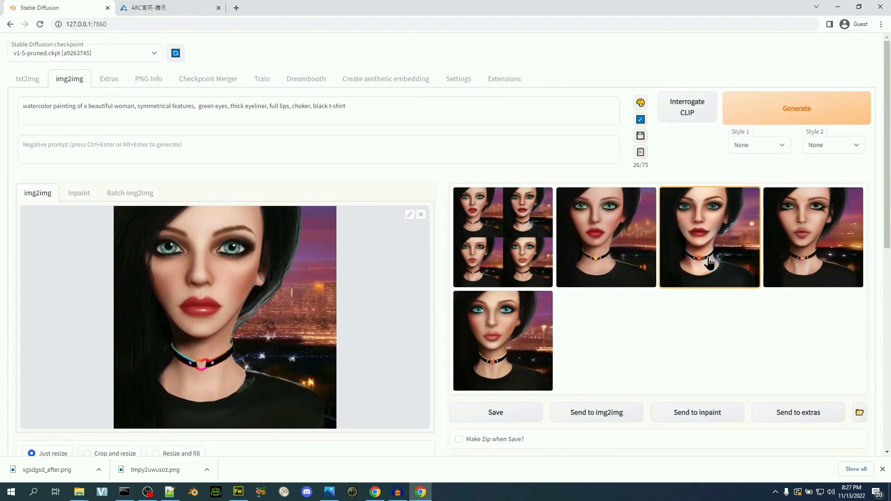
left_click(782, 111)
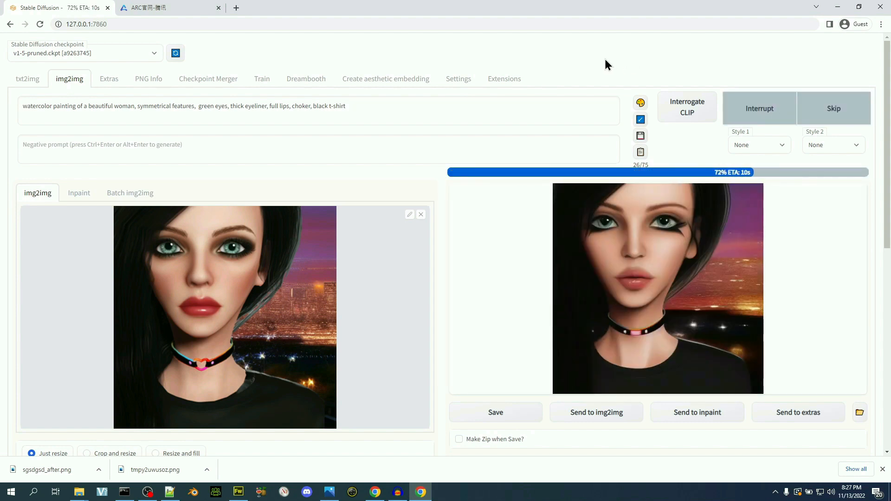
Compare the individual images of the regenerated batch in the result preview.
left_click(622, 259)
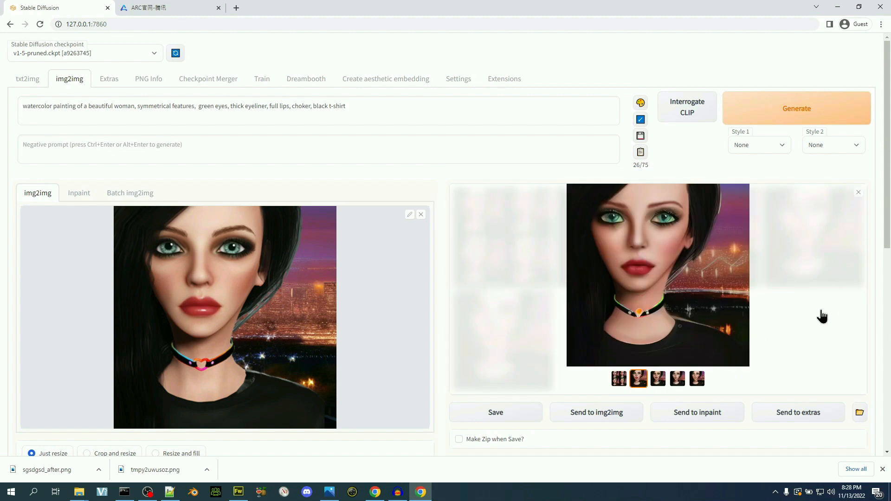
left_click(658, 378)
left_click(677, 379)
left_click(697, 380)
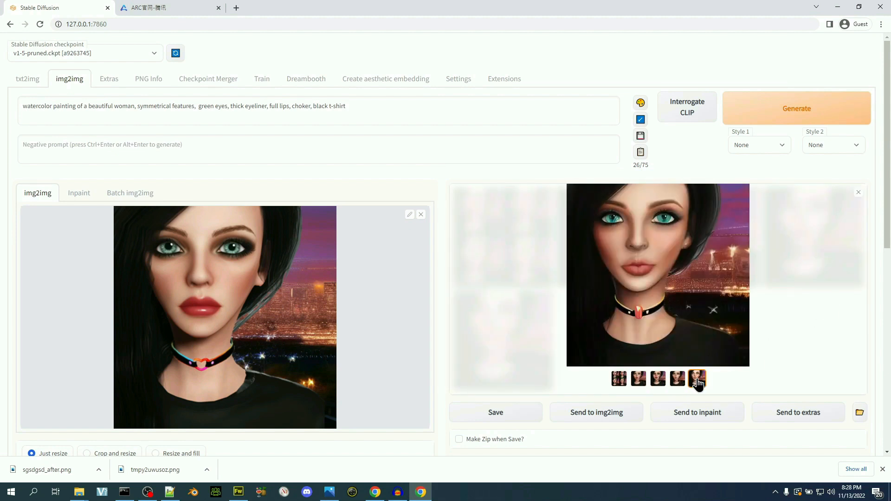
left_click(677, 380)
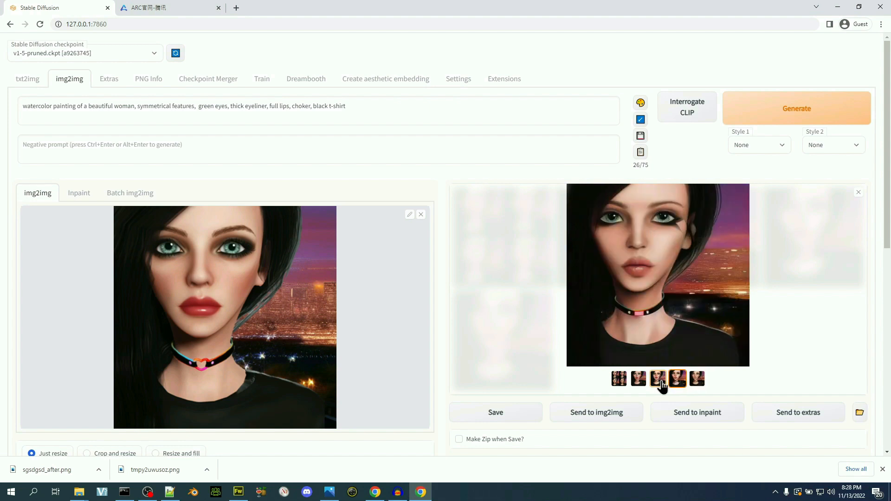
Switch back and forth between the four batch variations in the result preview to compare their faces.
left_click(659, 381)
left_click(639, 380)
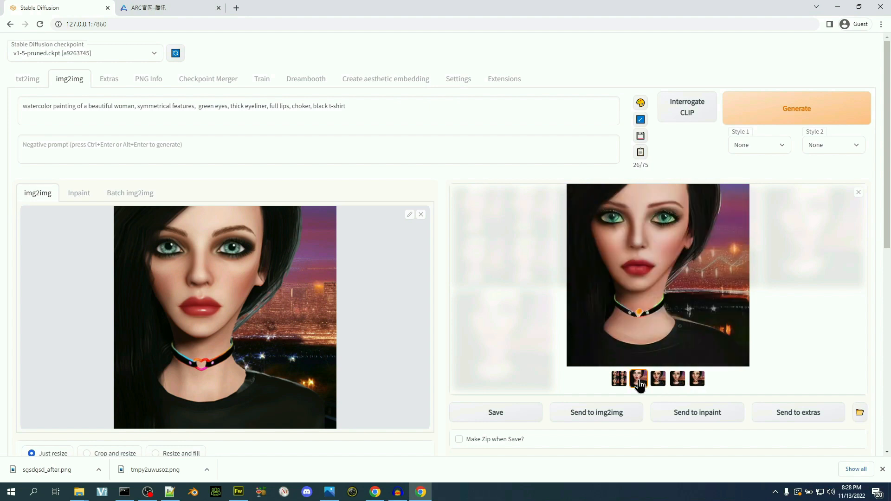
left_click(695, 381)
left_click(677, 380)
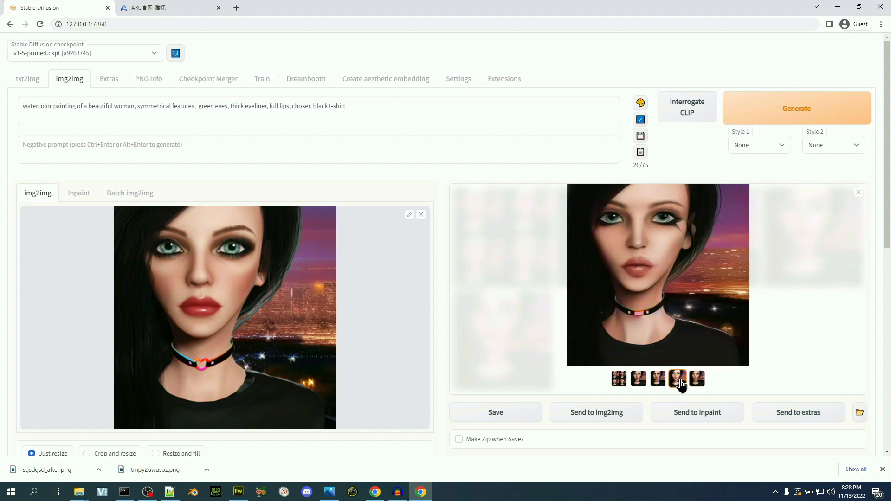
left_click(658, 379)
left_click(639, 380)
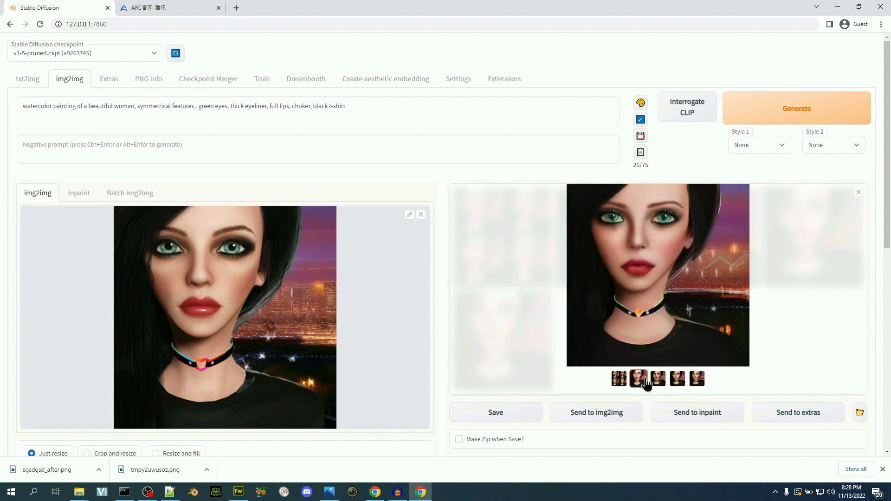
Search the web for "canon professional camera" in a new browser tab.
left_click(38, 104)
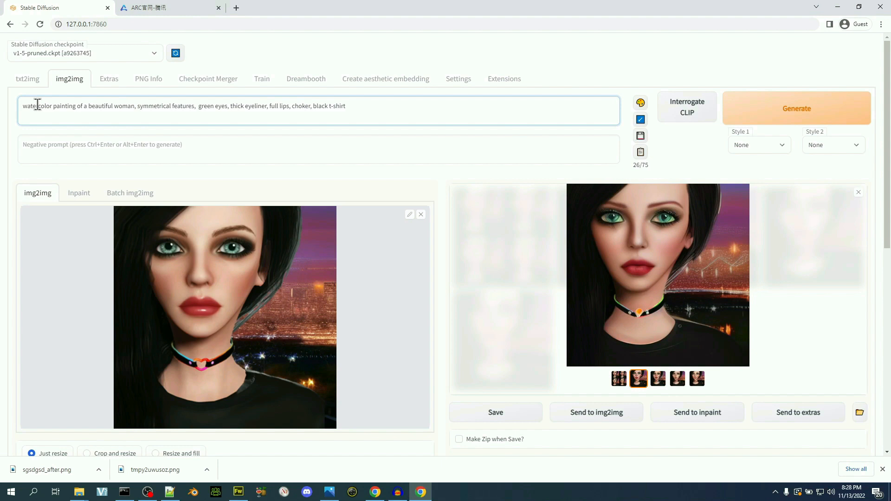
left_click(237, 8)
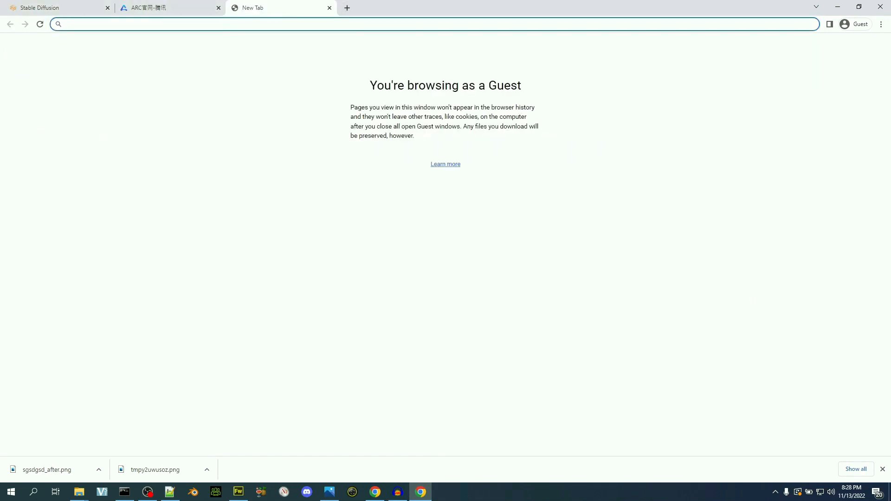
type("camera")
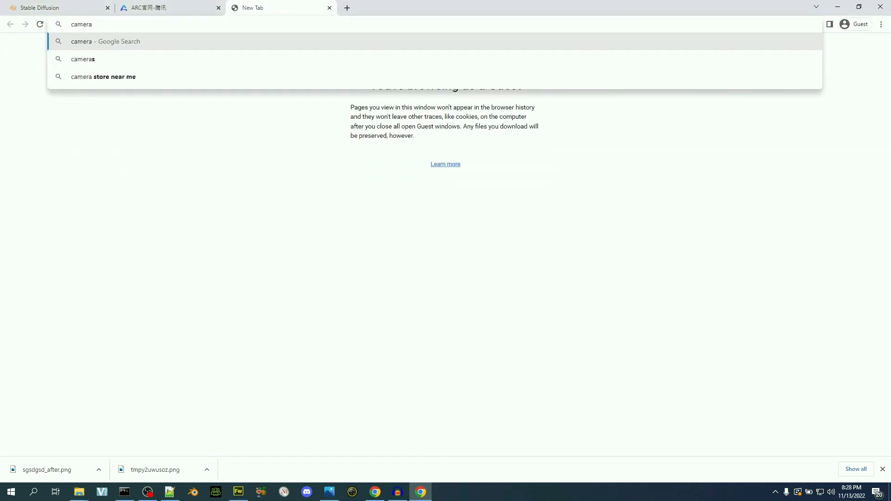
key("BackSpace")
key("BackSpace")
key("BackSpace")
key("BackSpace")
key("BackSpace")
type("an")
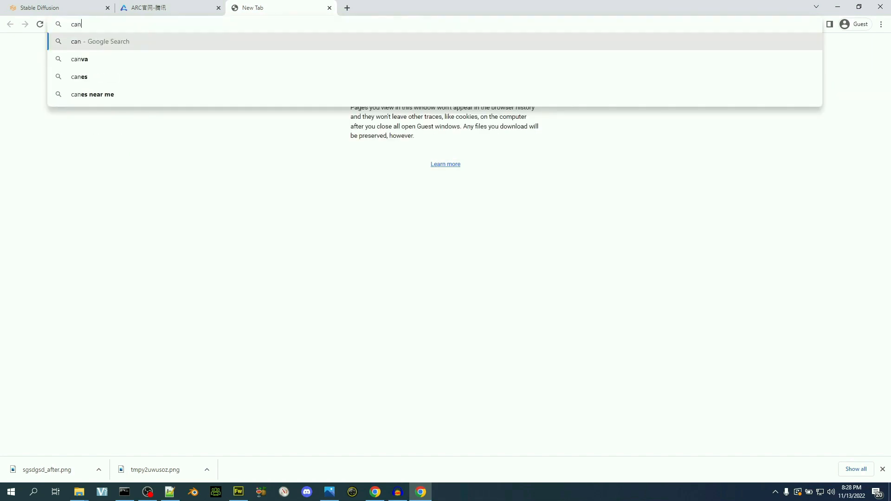
type("on prof")
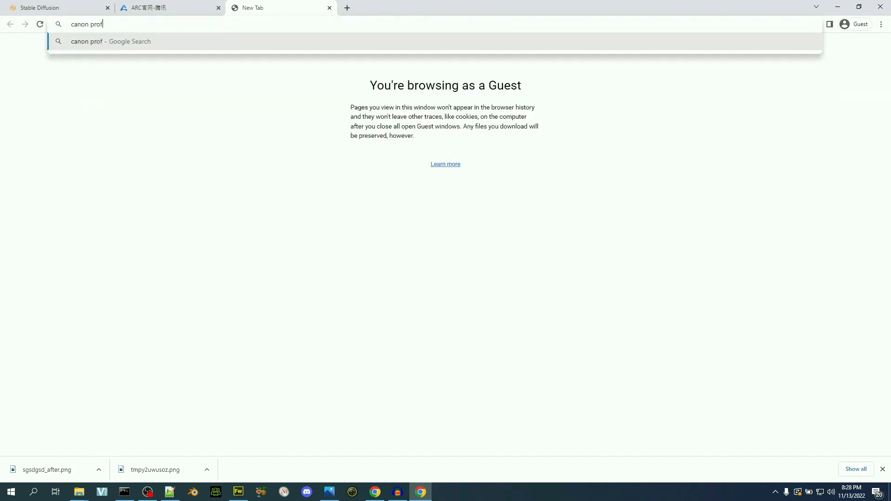
type("essional camera")
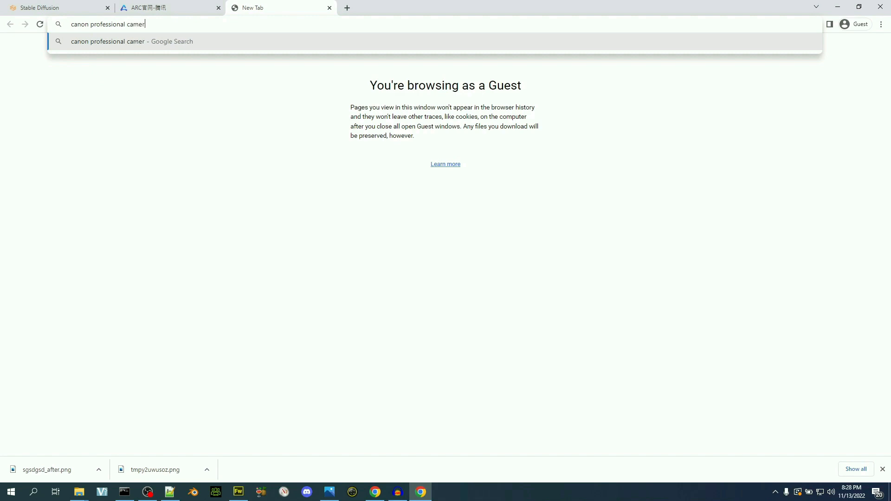
key("Return")
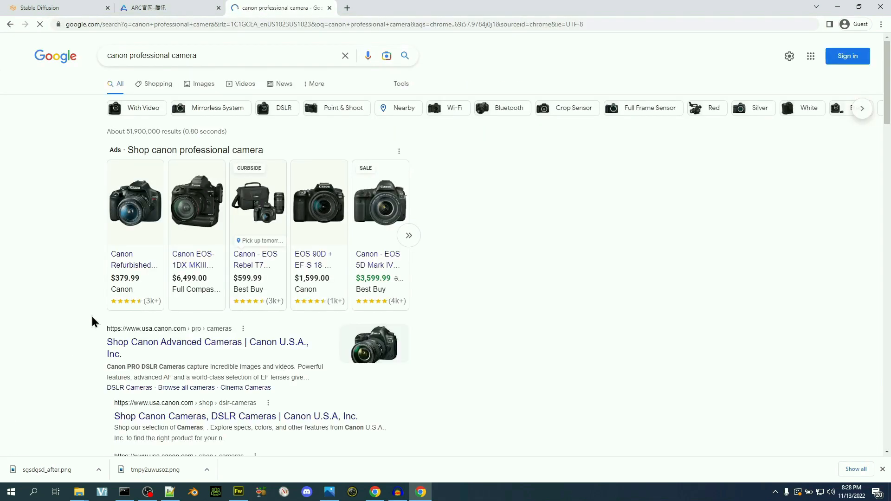
Open the refurbished Canon EOS Rebel T7 lens kit listing and copy "EOS Rebel T7" from its product title.
scroll(90, 279, "down", 3)
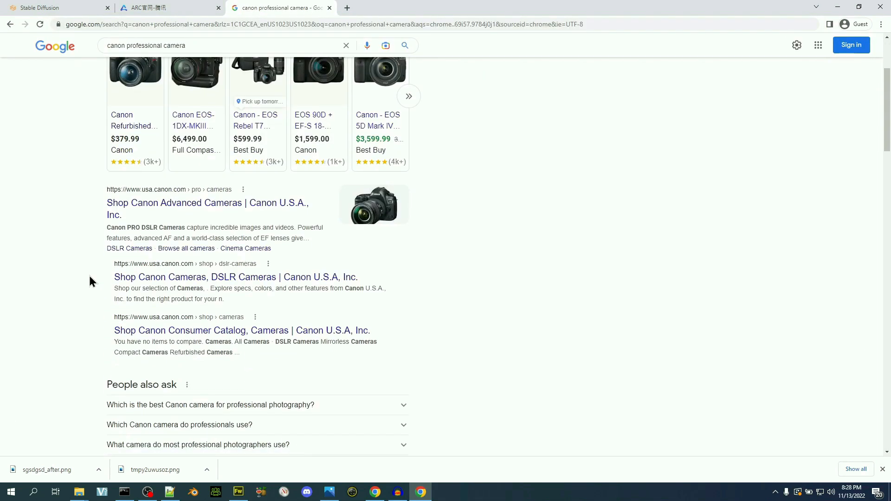
scroll(89, 281, "up", 3)
mouse_move(119, 265)
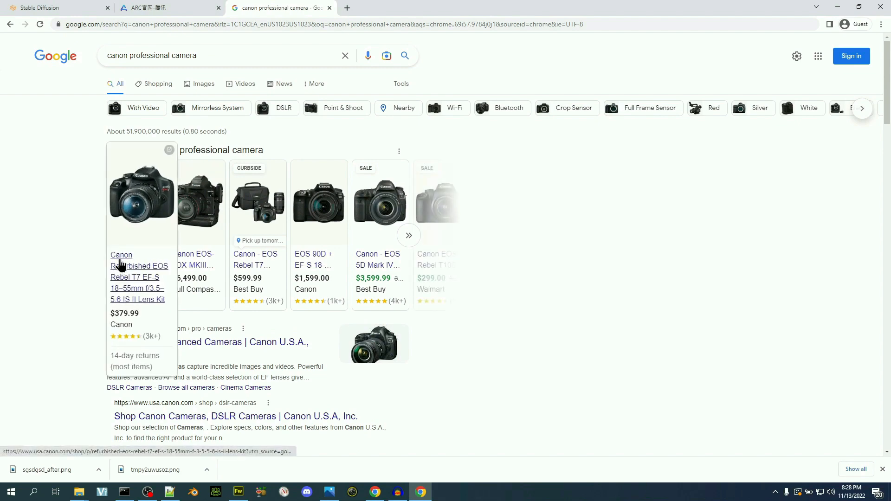
left_click(121, 264)
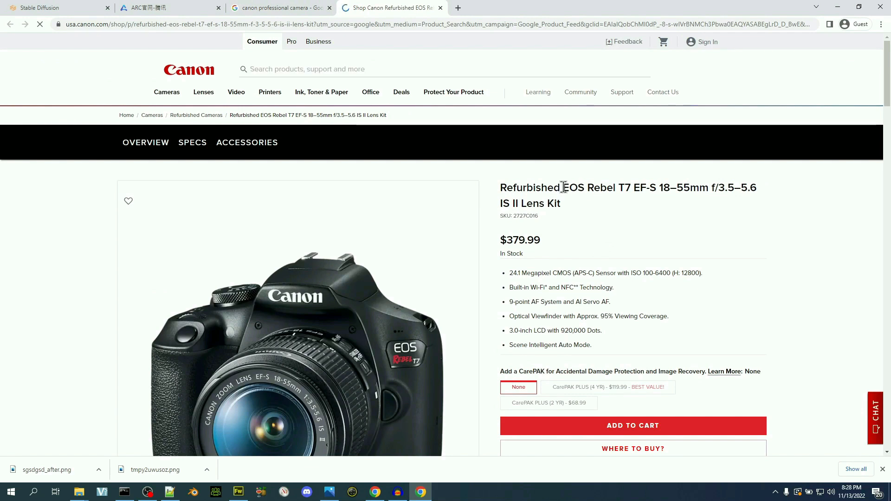
left_click_drag(563, 186, 632, 191)
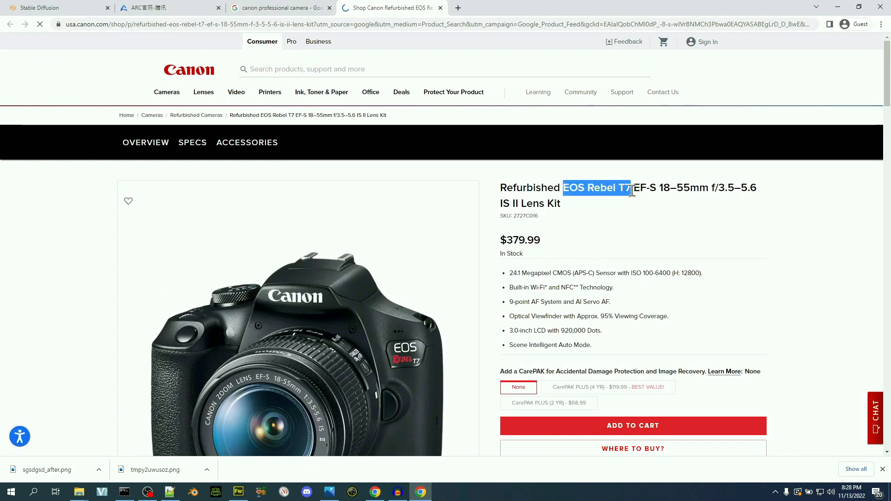
right_click(617, 189)
left_click(630, 197)
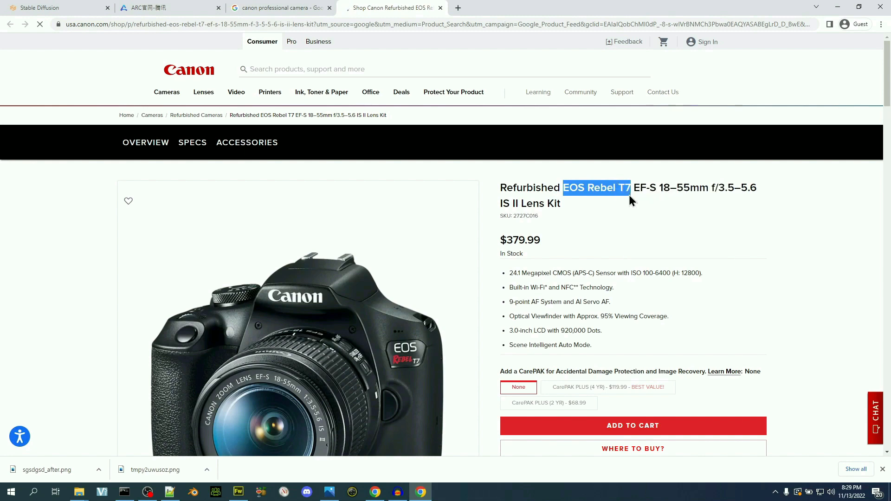
Return to Stable Diffusion and replace "watercolor" in the img2img prompt with "photograph taken with EOS Rebel T7,".
left_click(52, 10)
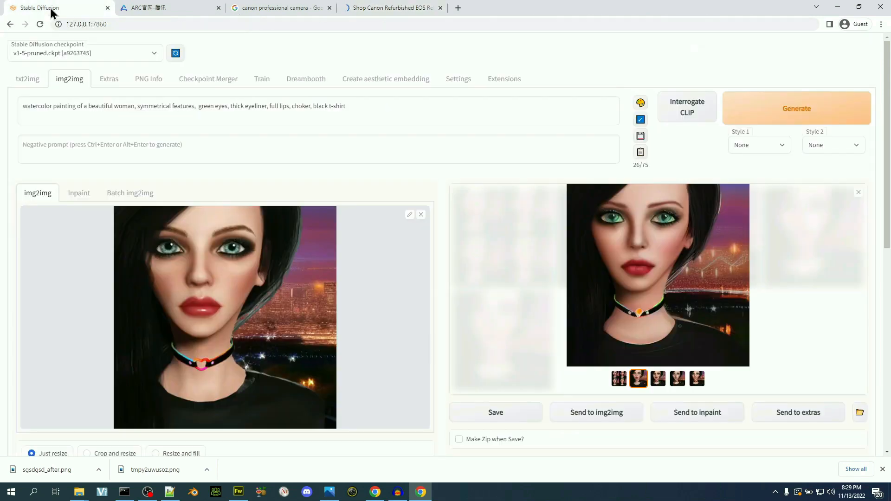
double_click(34, 106)
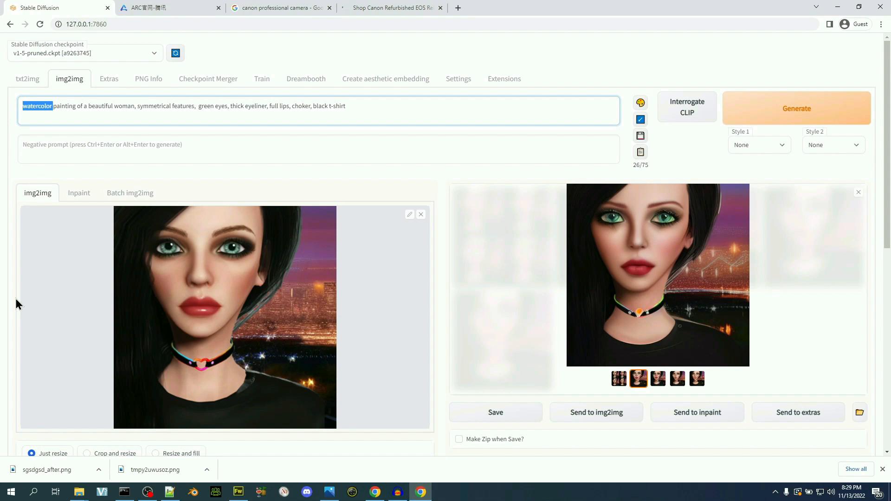
type("photograp")
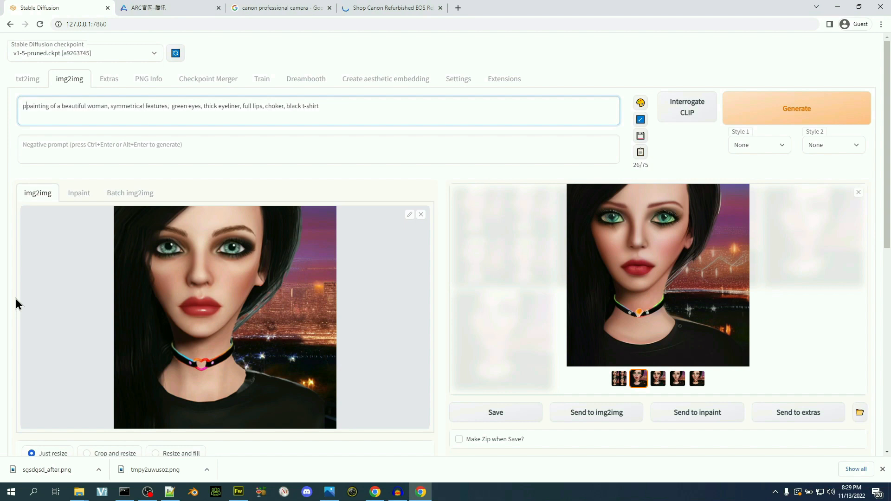
type("h t")
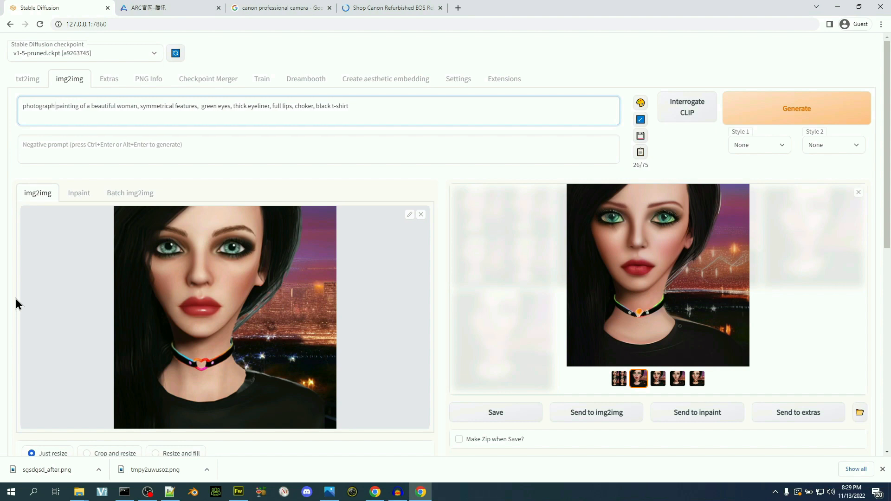
type("aken with")
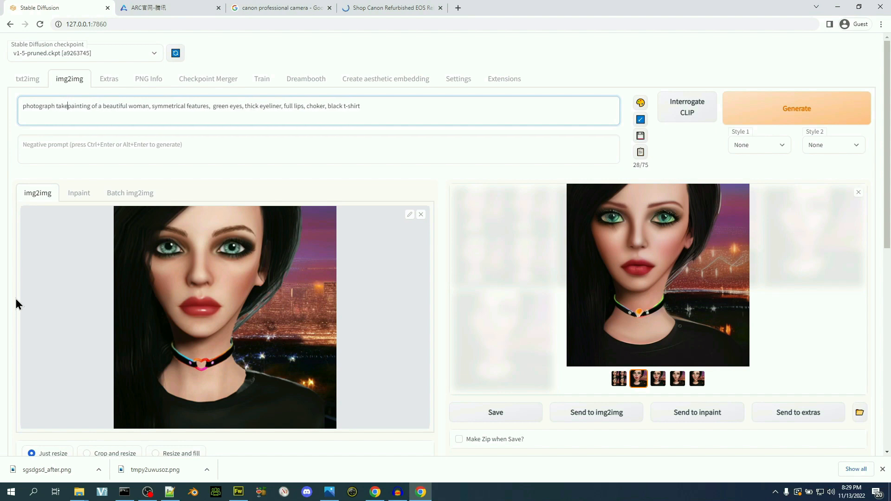
type(" EOS Rebel T7,")
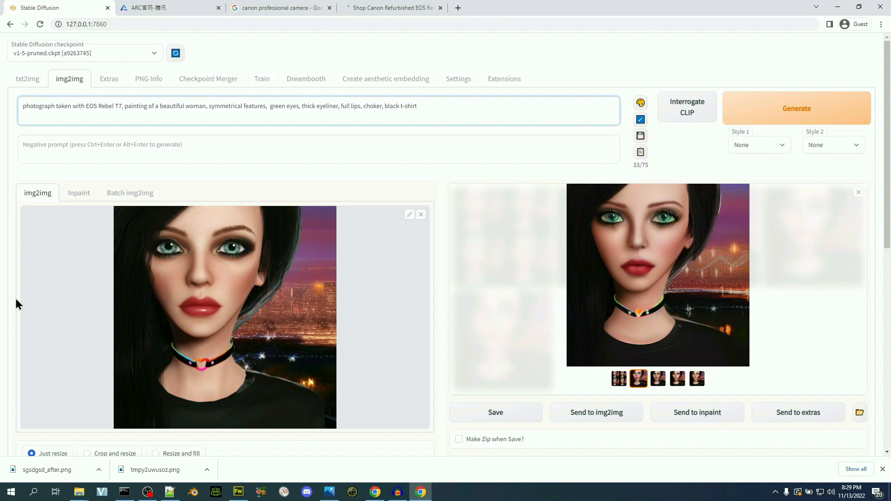
Replace "painting of" in the prompt with "portrait of".
double_click(139, 106)
key("Delete")
key("Delete")
key("Delete")
key("Delete")
type("portrait of")
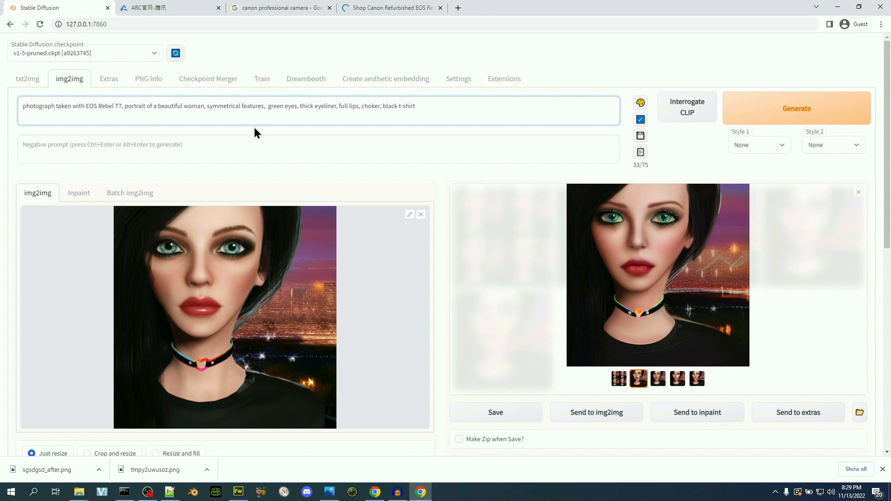
Append "city background, cute" to the prompt's end and insert "heart" before "choker".
left_click(440, 111)
type(", city backgro")
type("und")
type("heart")
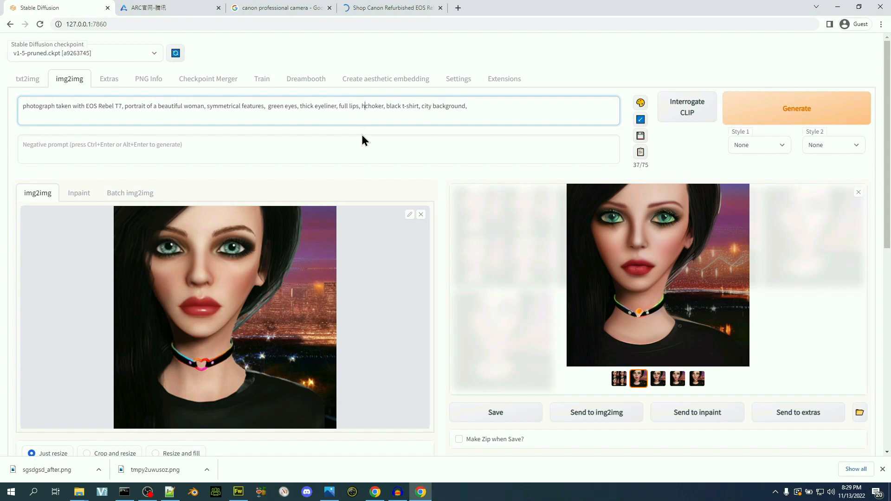
left_click(512, 106)
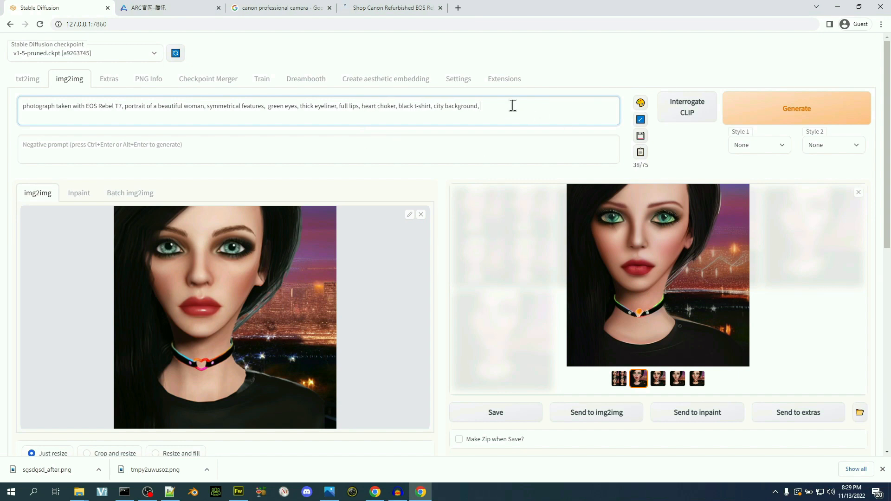
type("cute")
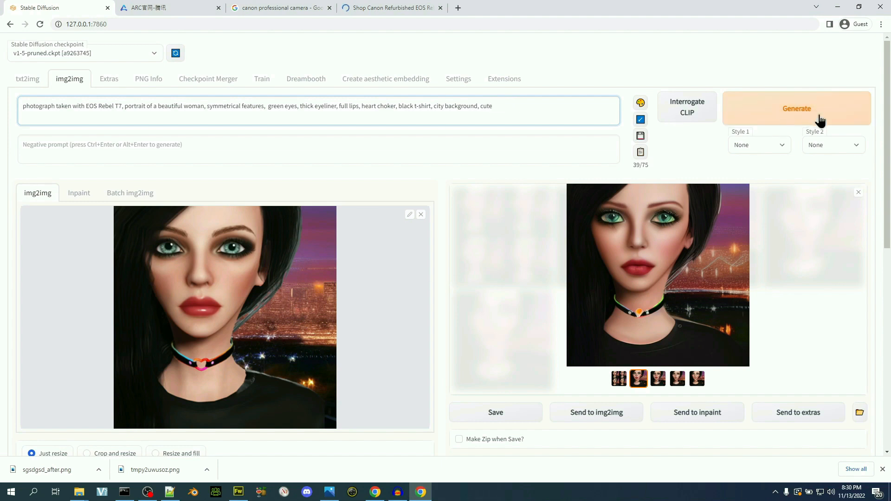
Close the result preview and generate a new img2img batch from the photograph-style prompt.
left_click(857, 194)
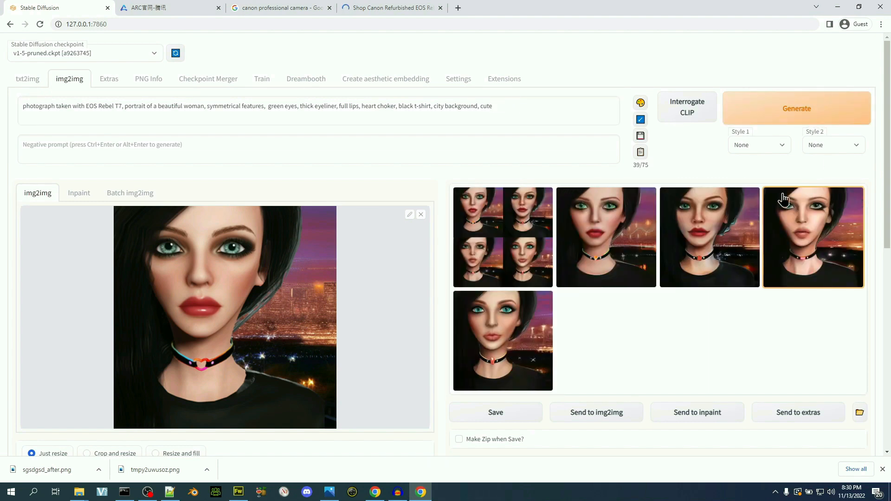
left_click(785, 112)
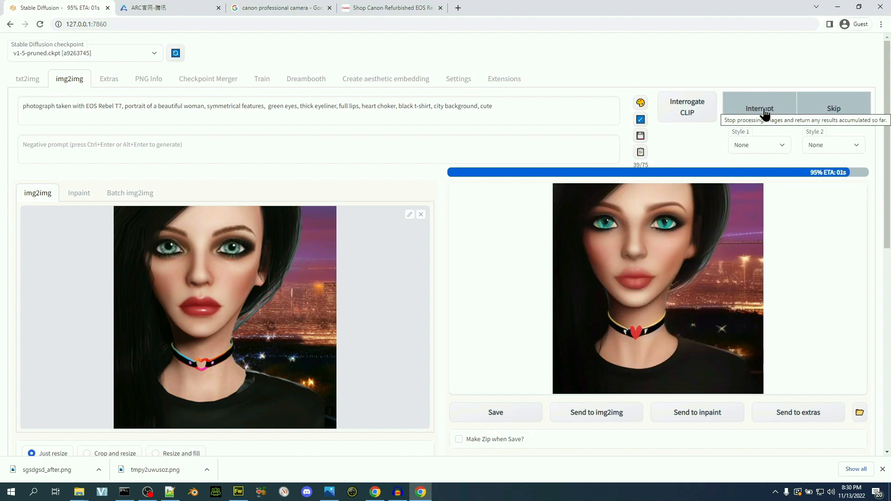
left_click(761, 112)
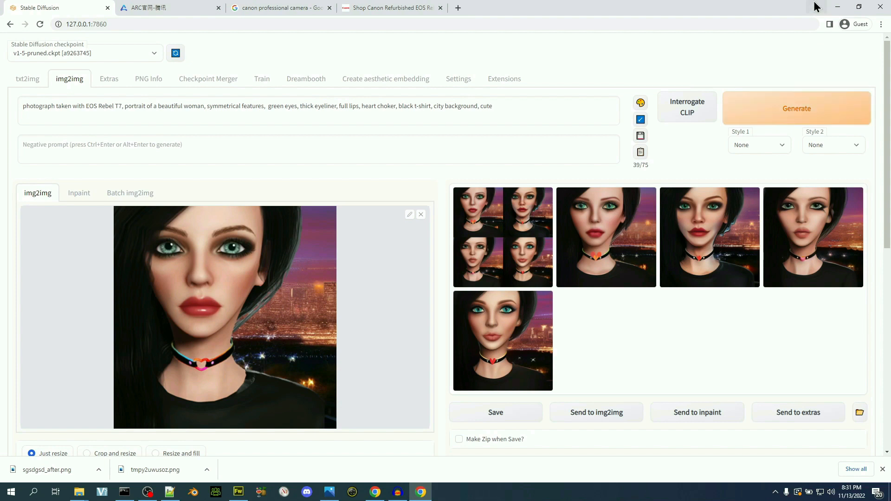
Set the sampling method to DPM2.
scroll(497, 218, "down", 4)
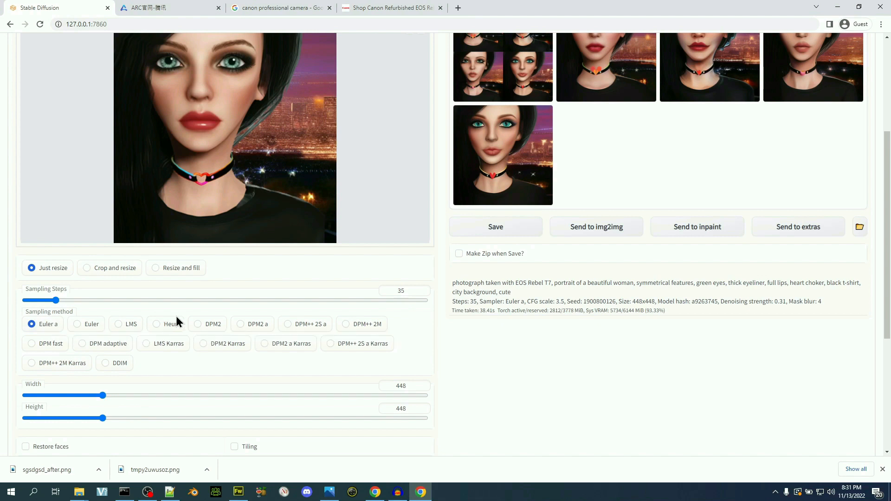
left_click(197, 325)
scroll(196, 324, "up", 1)
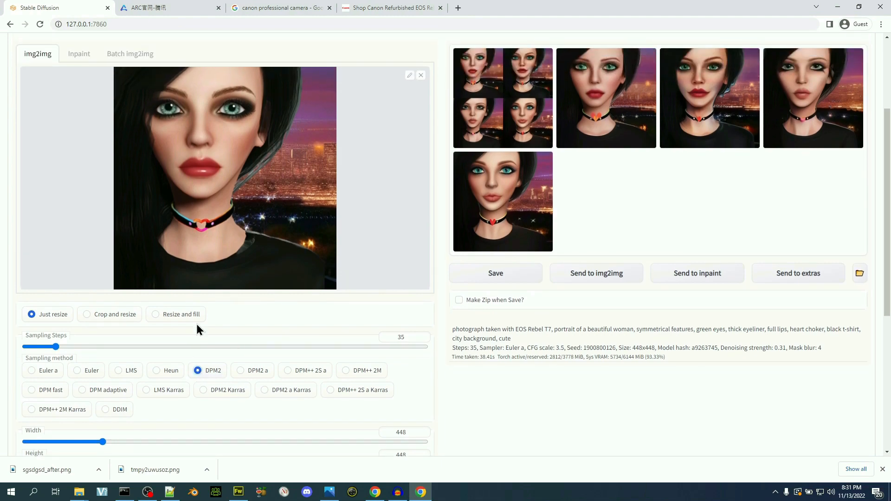
scroll(197, 324, "up", 3)
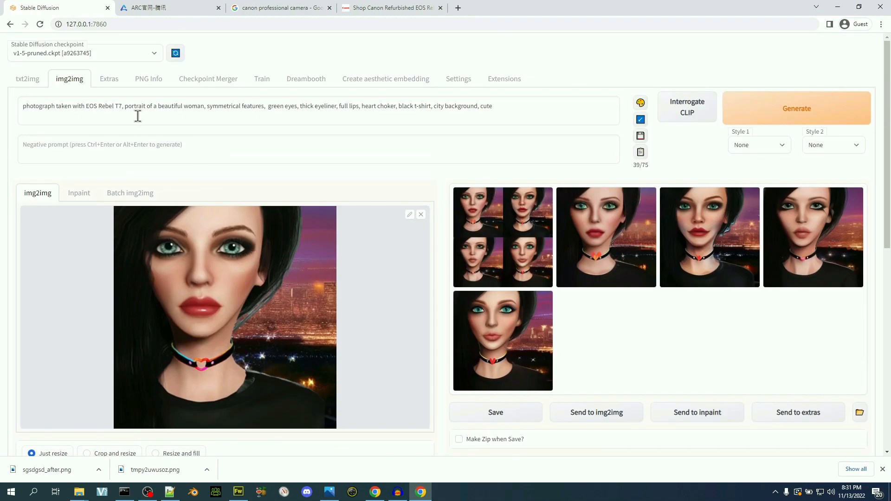
Insert "detailed, cinematic ligthing, intricate face," into the prompt before "symmetrical features".
left_click(123, 106)
left_click(207, 106)
type("detailed, a")
key("BackSpace")
key("BackSpace")
type("cinematic ")
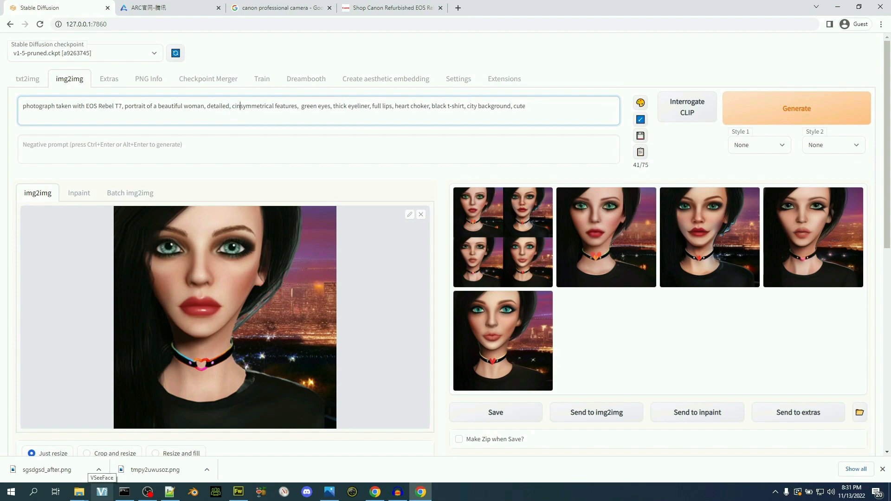
type("ligthing, ")
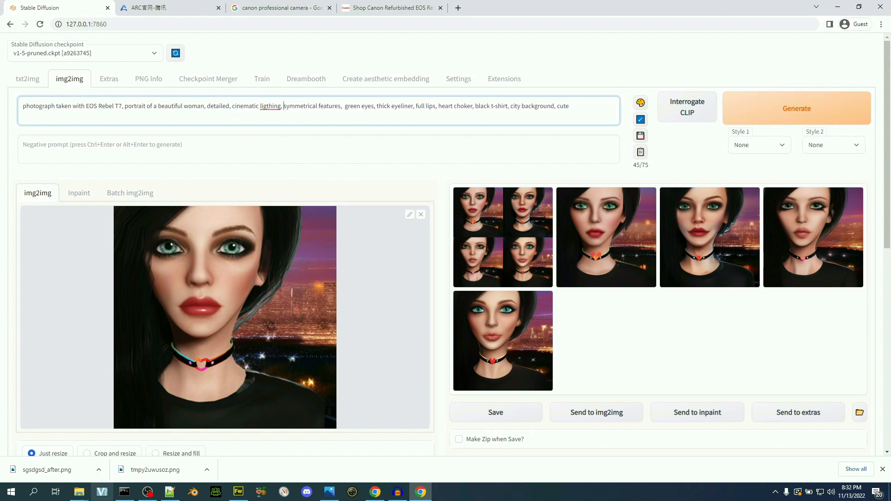
type("intricate ")
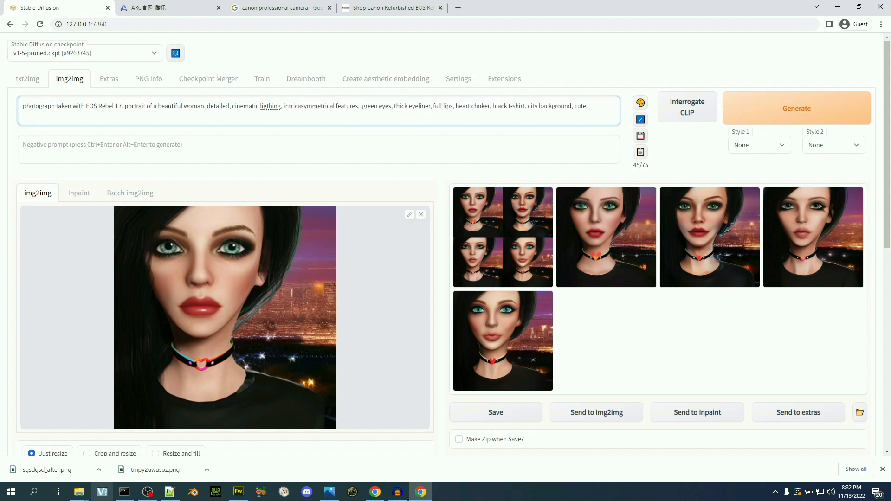
type("face,")
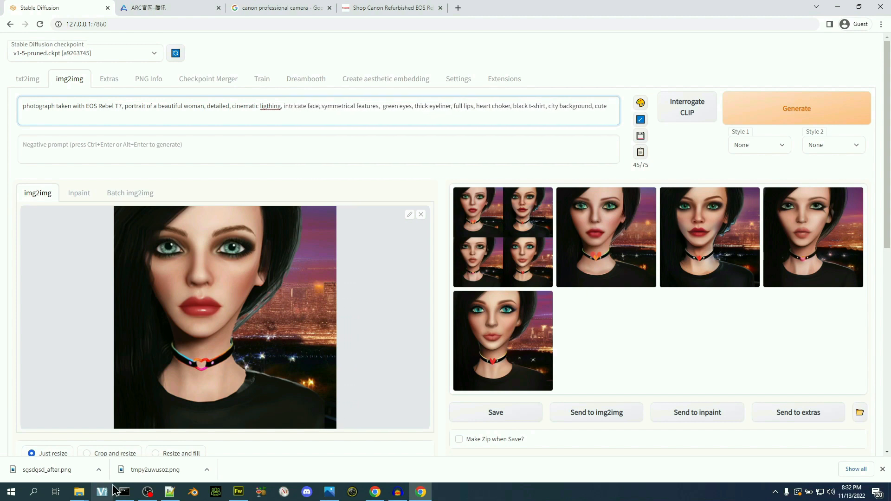
Correct the misspelled "ligthing" to "lighting" in the prompt and generate a new img2img batch.
right_click(271, 108)
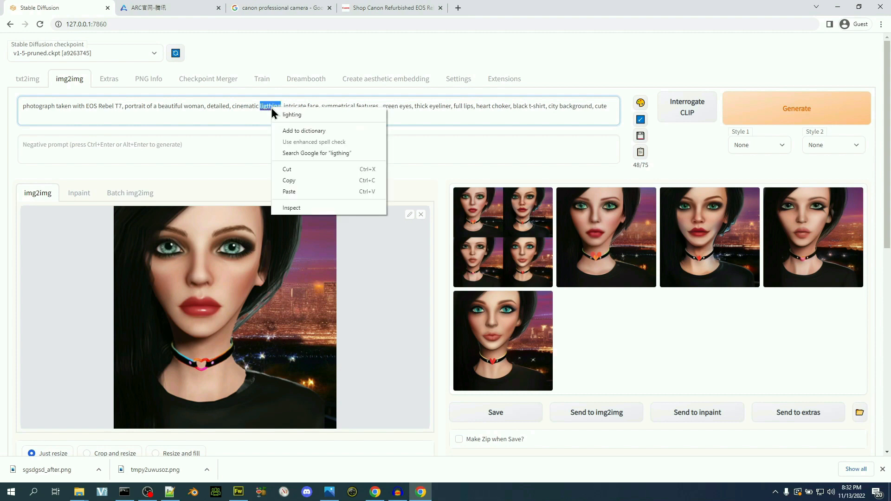
left_click(291, 115)
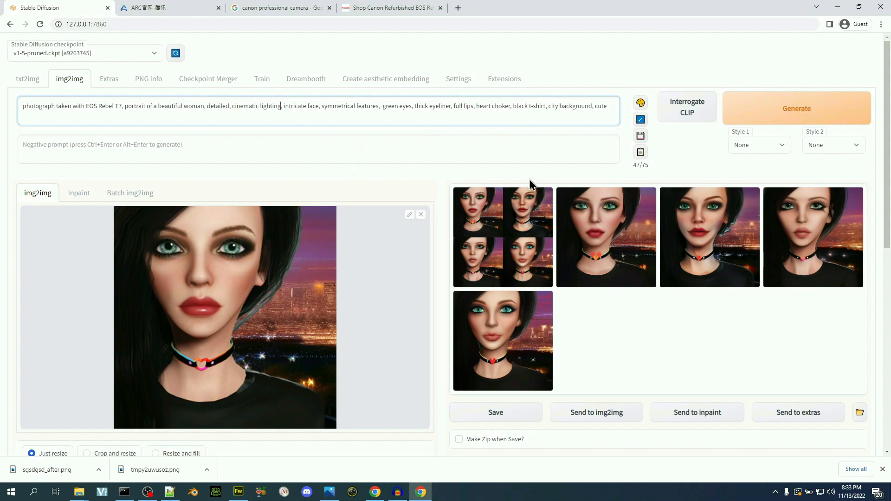
left_click(756, 110)
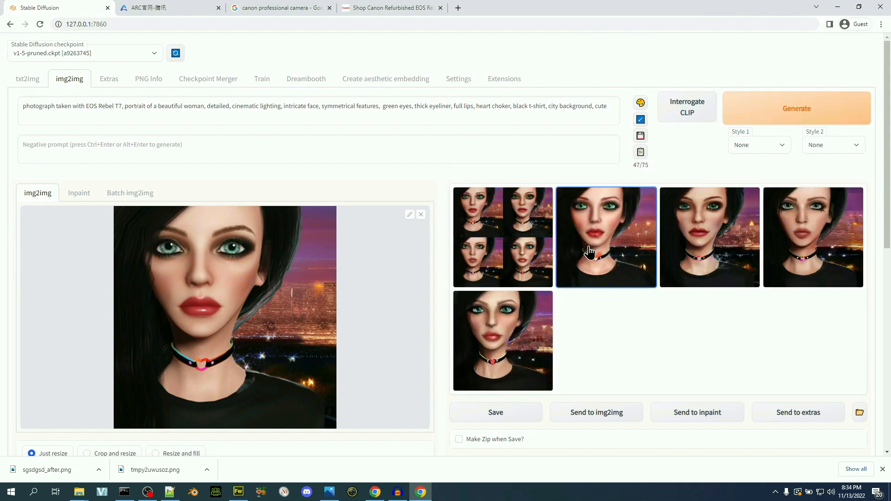
Examine the four generated portraits one by one, comparing the faces, eyes and chokers.
left_click(591, 248)
left_click(658, 383)
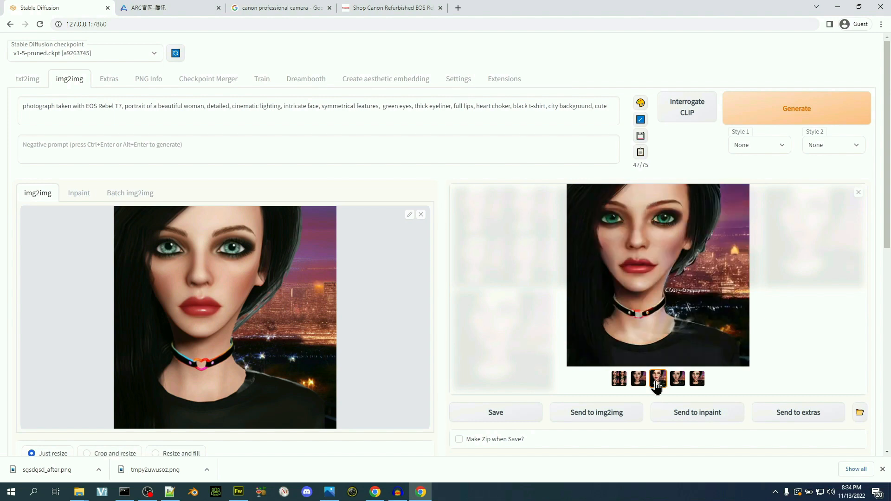
left_click(678, 380)
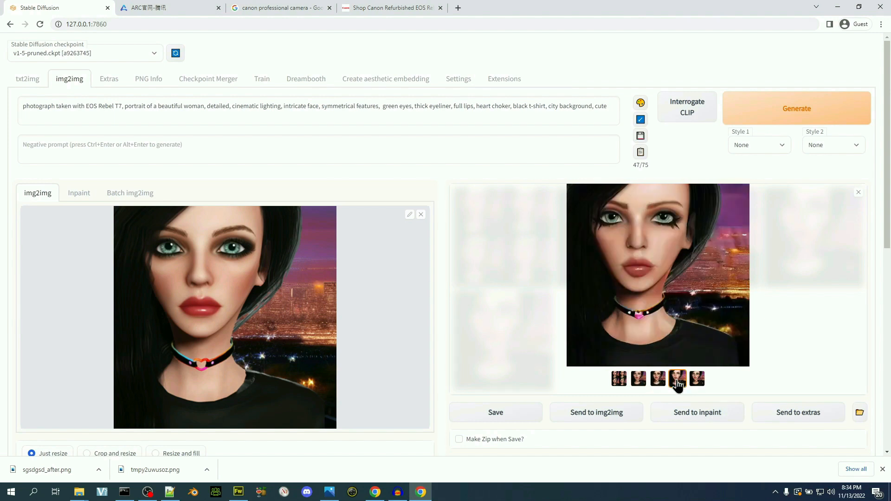
left_click(697, 380)
left_click(678, 383)
left_click(658, 381)
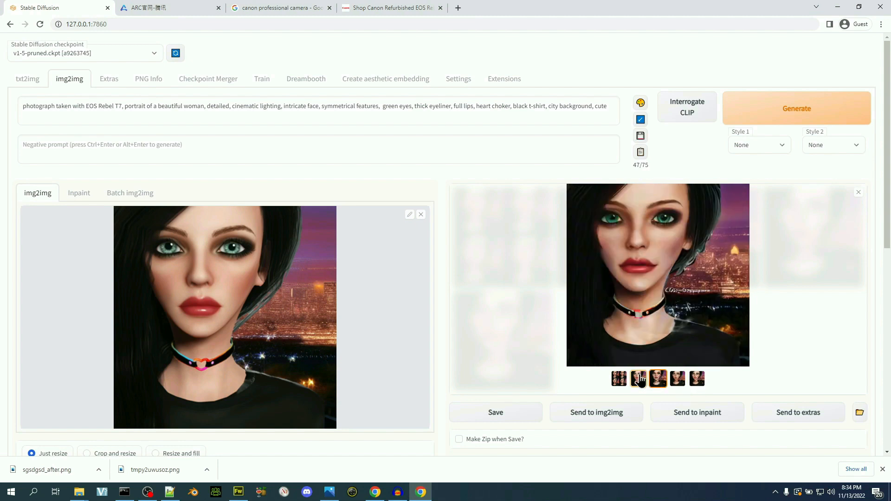
left_click(639, 379)
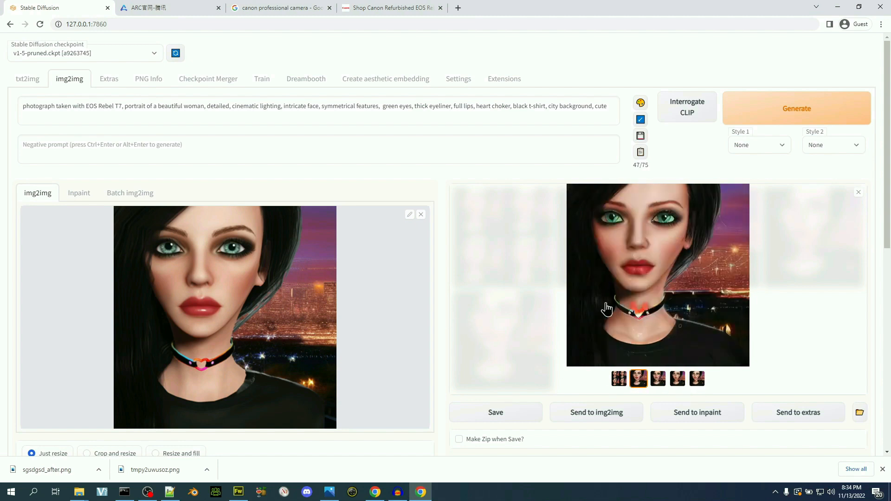
left_click(658, 380)
left_click(677, 379)
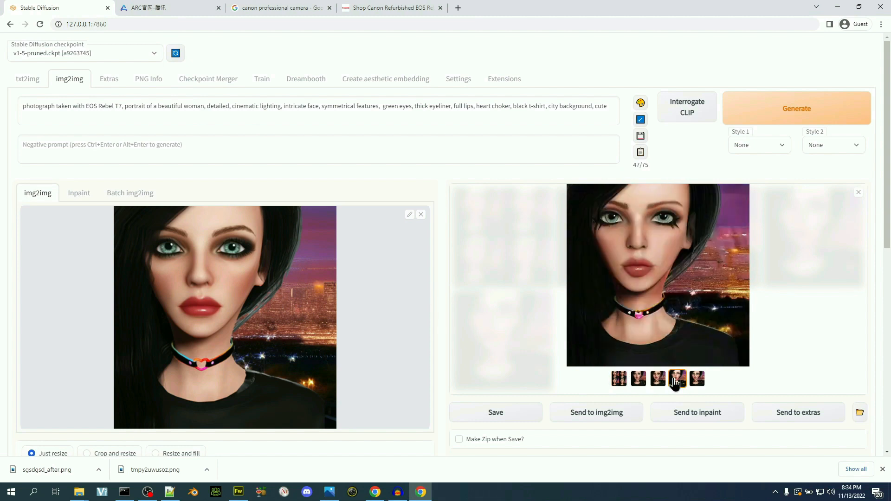
left_click(697, 379)
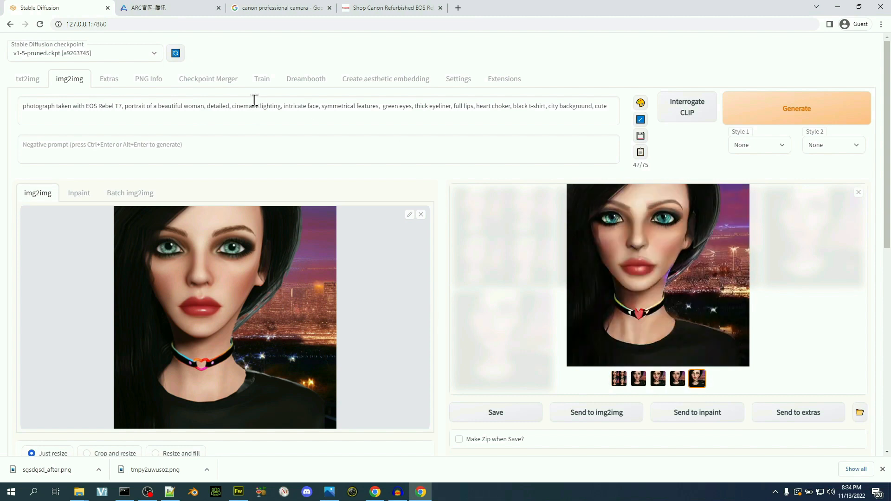
Insert "realistic face, realistic skin," into the prompt before "cinematic lighting".
left_click(119, 107)
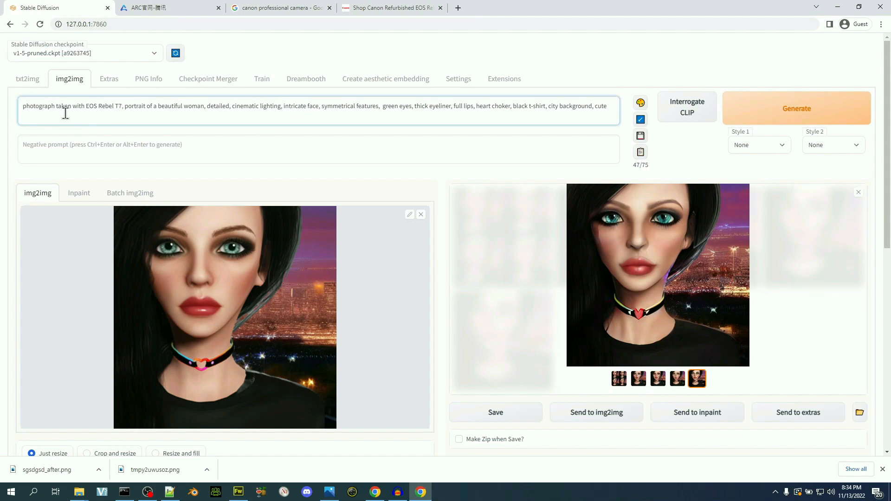
left_click(232, 107)
type("realistic face,")
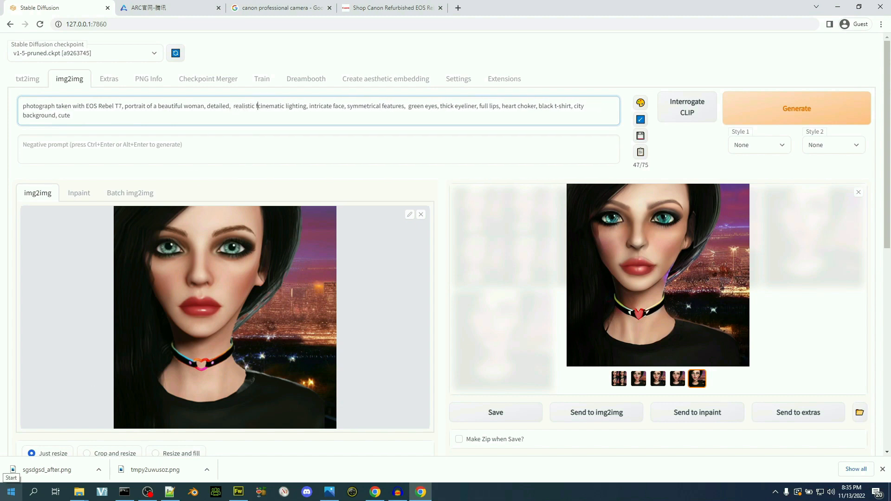
type(" realistic sk")
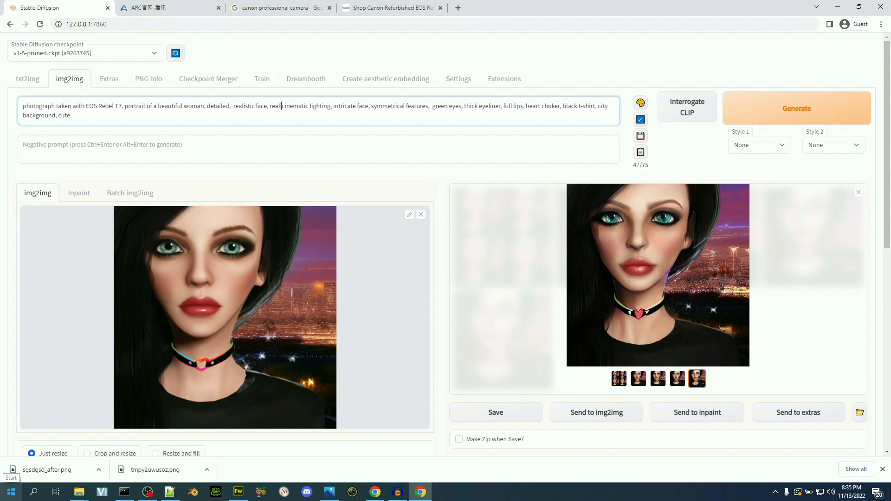
type("in,")
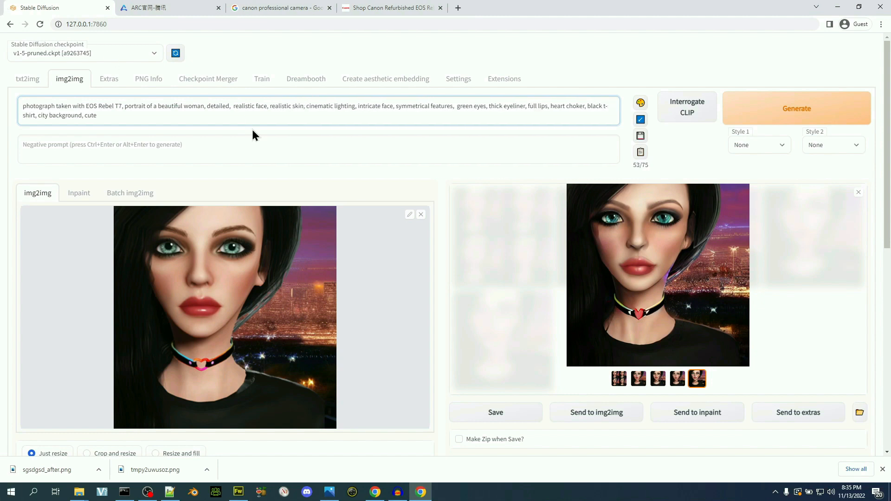
Set the denoising strength to 0.37 and generate a new batch after closing the result preview.
scroll(319, 200, "down", 1)
scroll(318, 199, "down", 9)
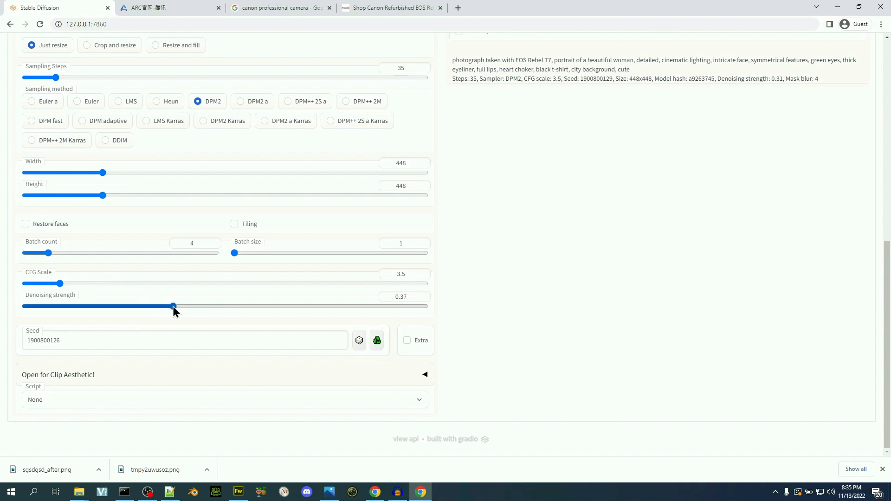
scroll(172, 307, "up", 5)
scroll(173, 306, "down", 5)
left_click_drag(411, 297, 390, 295)
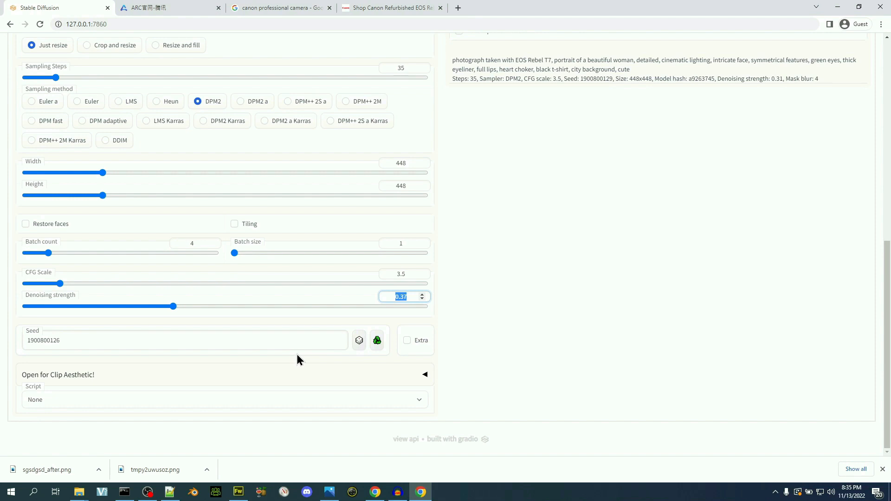
scroll(296, 354, "up", 9)
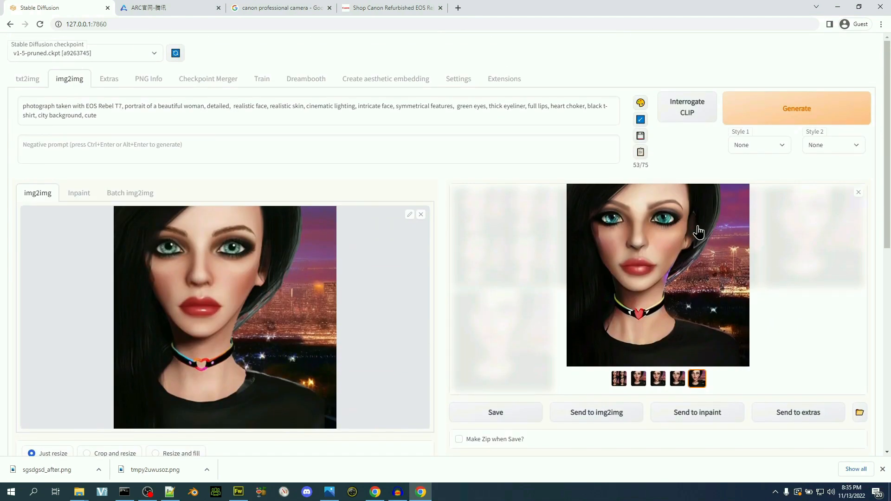
left_click(858, 192)
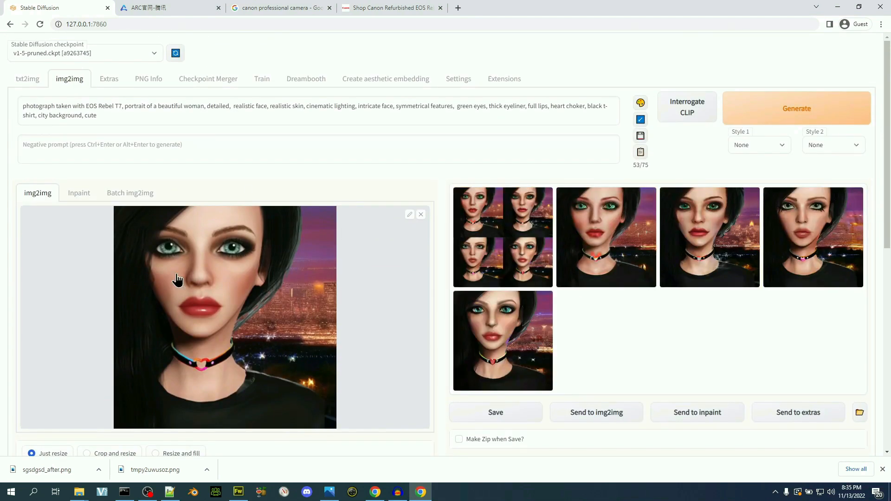
left_click(781, 113)
Set the output width and height to 576 and generate the batch again.
scroll(311, 352, "down", 5)
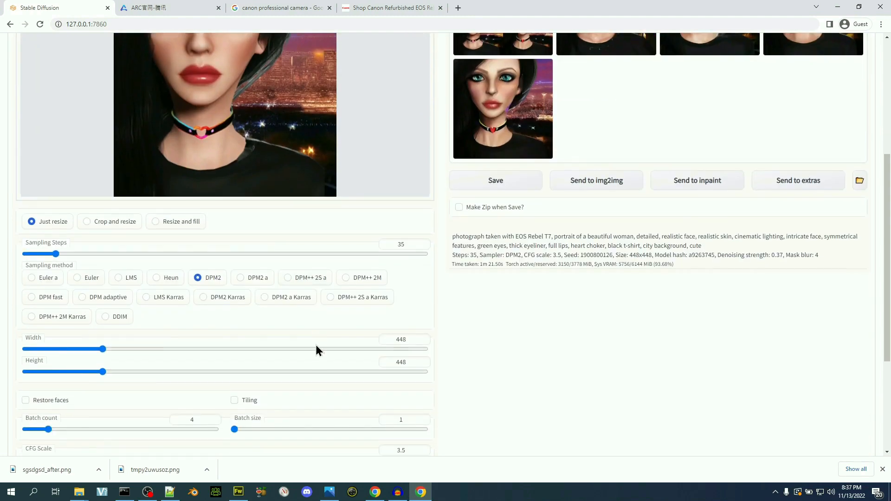
scroll(316, 349, "down", 1)
left_click_drag(103, 303, 129, 323)
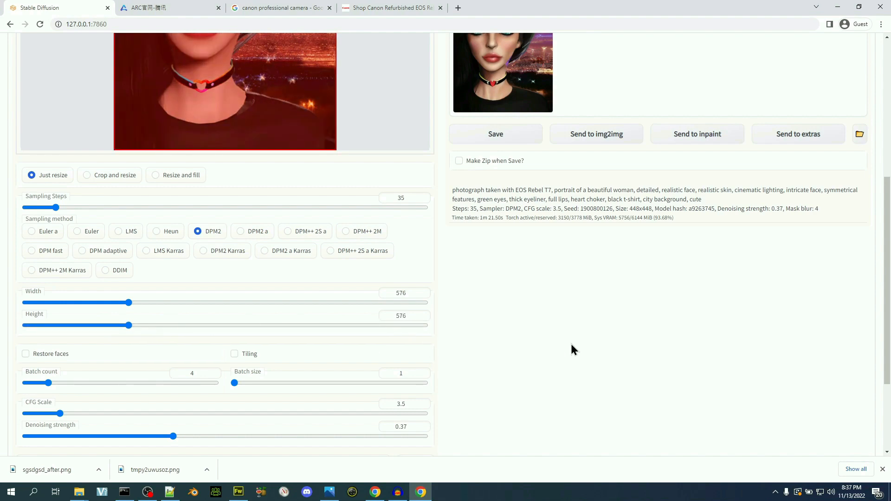
scroll(571, 348, "up", 6)
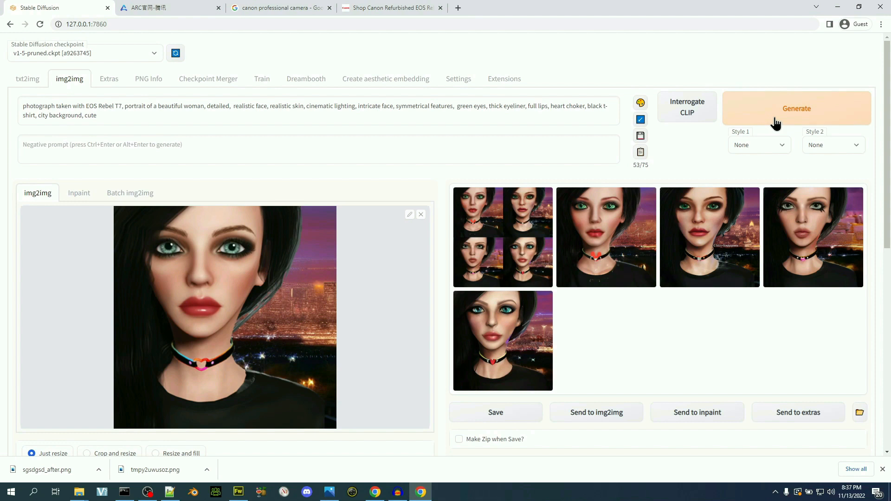
left_click(775, 123)
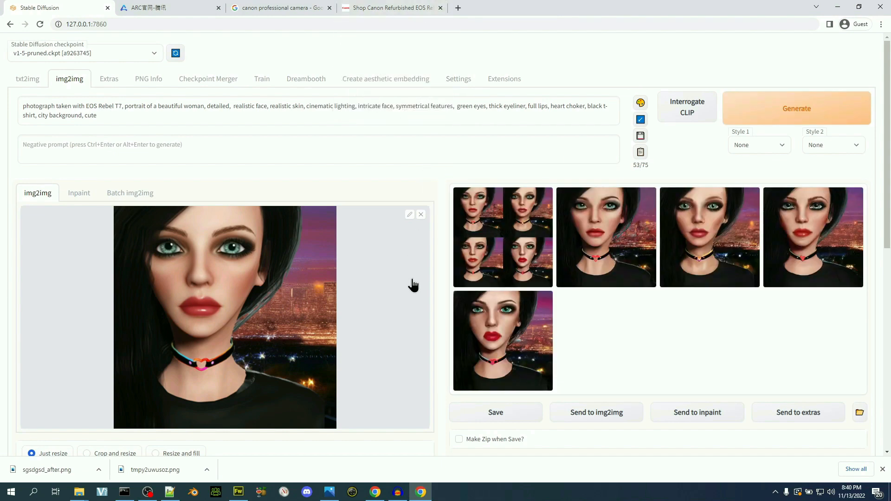
Examine the 576 x 576 portraits and their grid one by one in the full-size viewer, and close it.
scroll(414, 273, "down", 5)
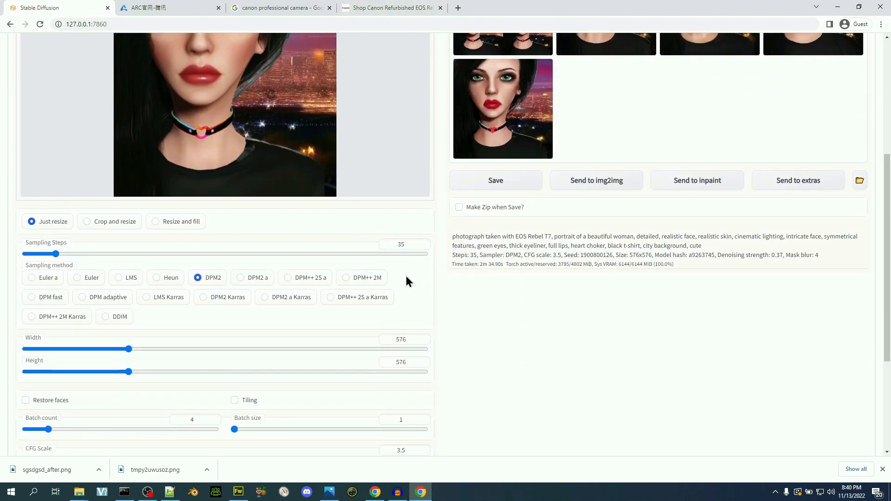
scroll(401, 281, "up", 6)
left_click(571, 252)
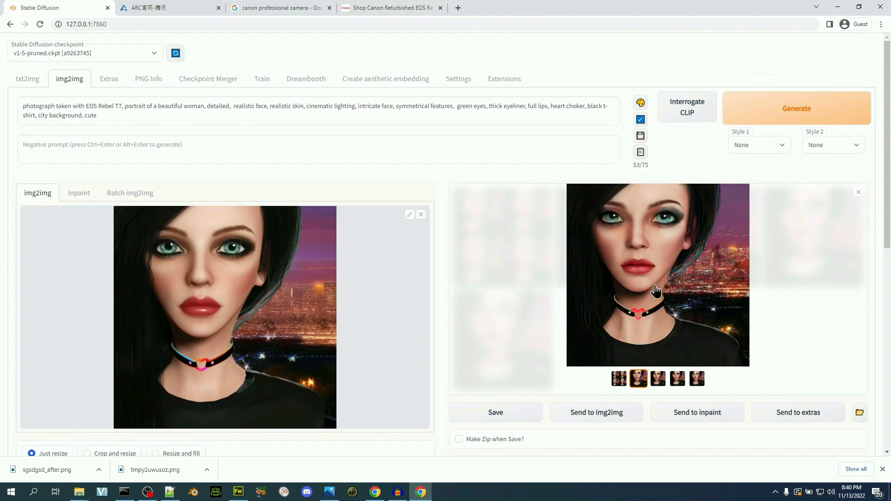
left_click(655, 290)
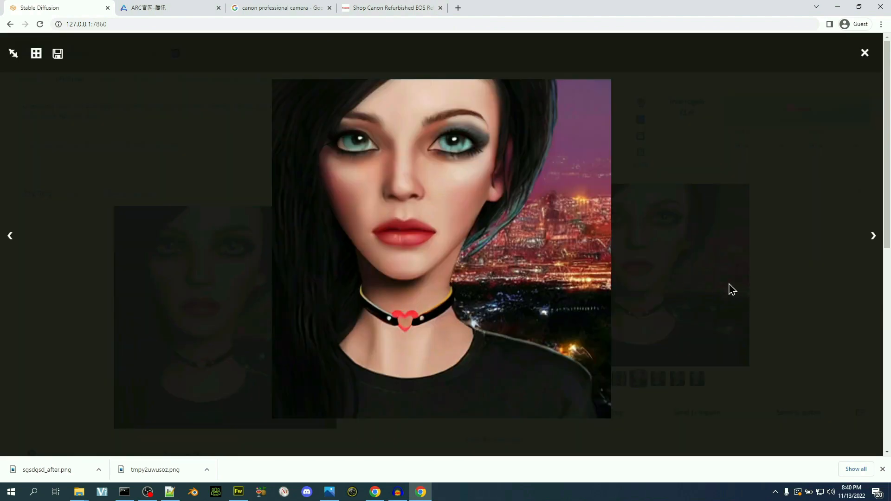
left_click(872, 240)
left_click(872, 240)
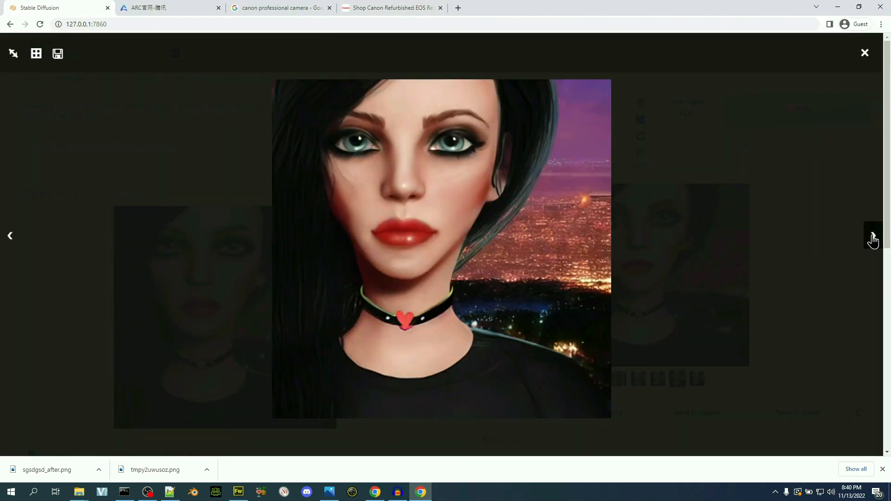
left_click(873, 240)
left_click(873, 240)
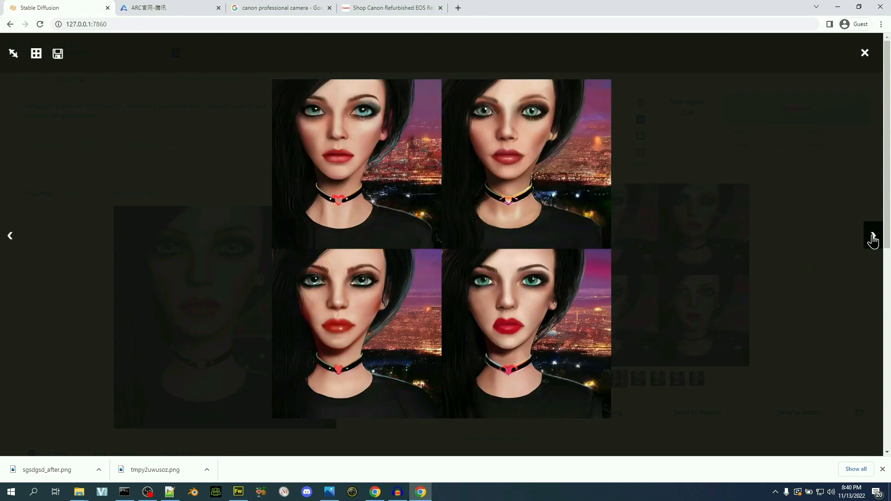
left_click(872, 240)
left_click(873, 240)
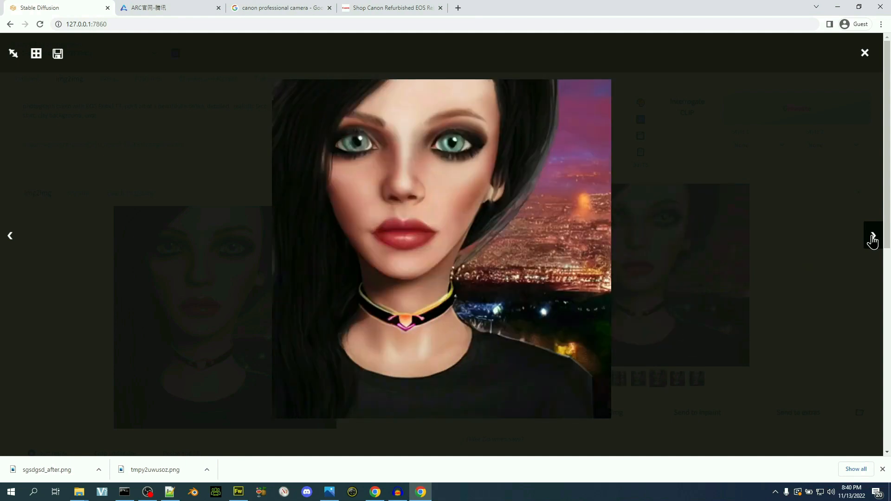
left_click(873, 240)
left_click(872, 241)
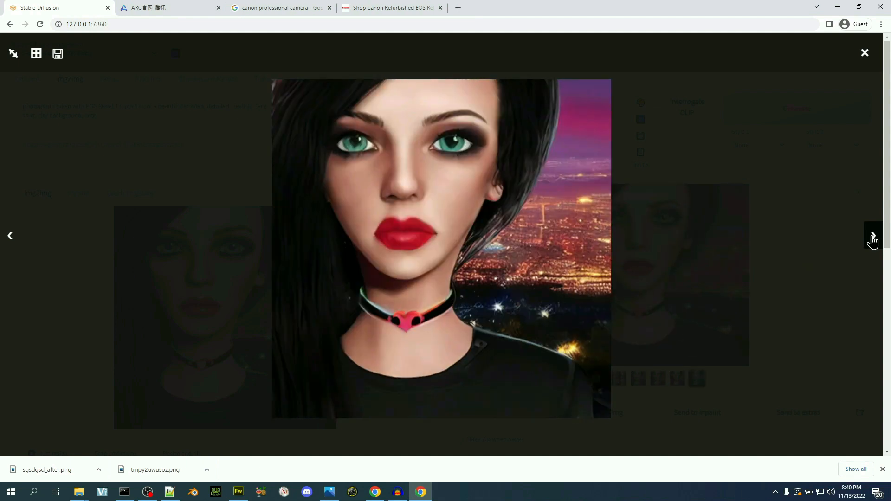
left_click(872, 240)
left_click(831, 297)
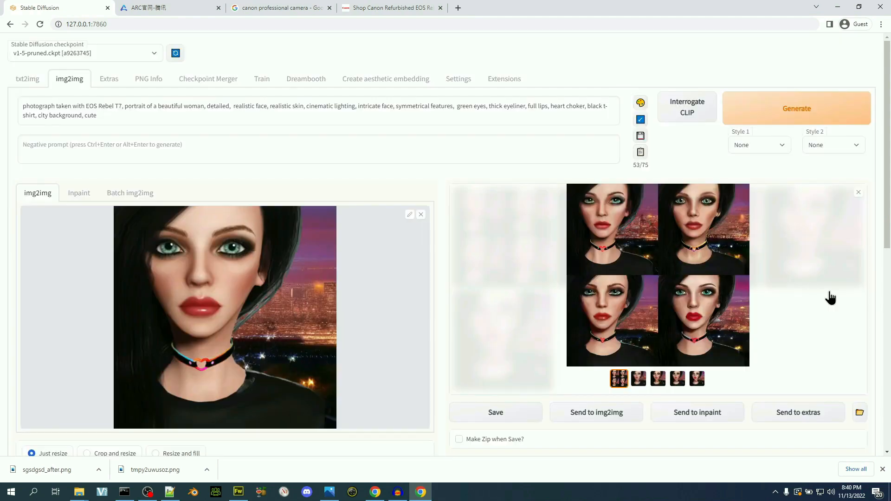
Compare the third and second portraits of the batch in the result preview.
scroll(830, 297, "down", 4)
scroll(830, 297, "up", 3)
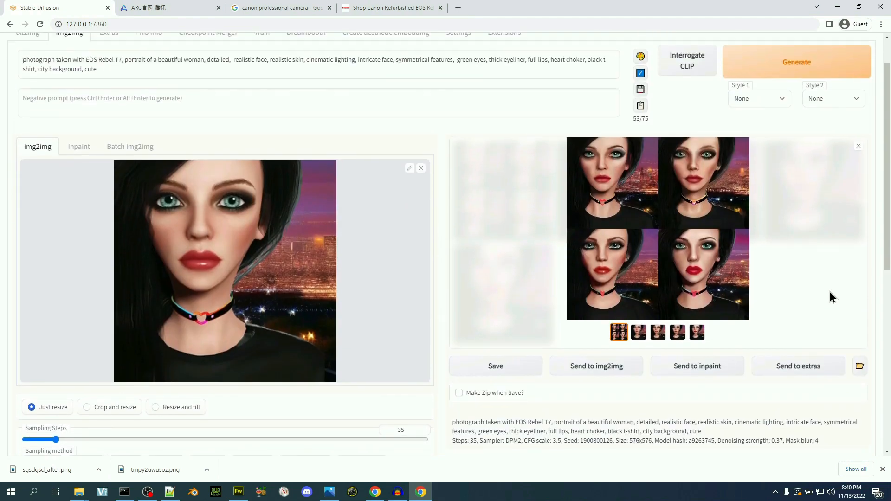
left_click(678, 333)
left_click(659, 334)
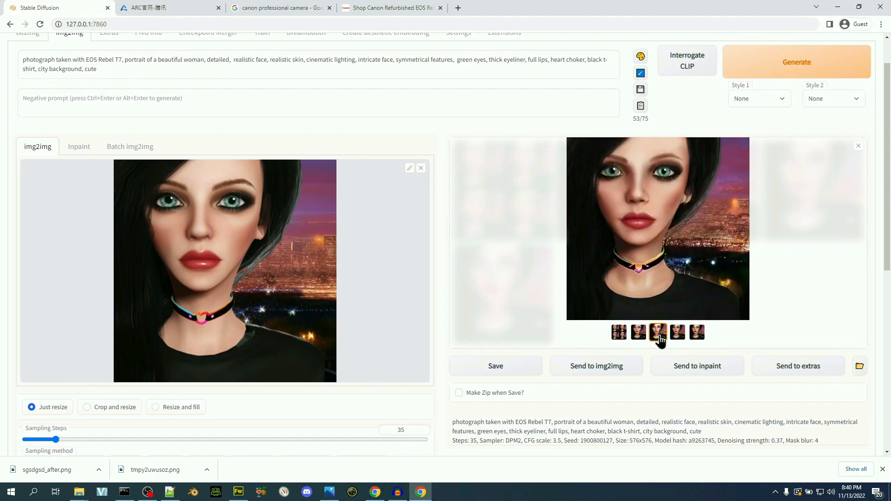
Raise the CFG scale to 12.
scroll(450, 318, "down", 4)
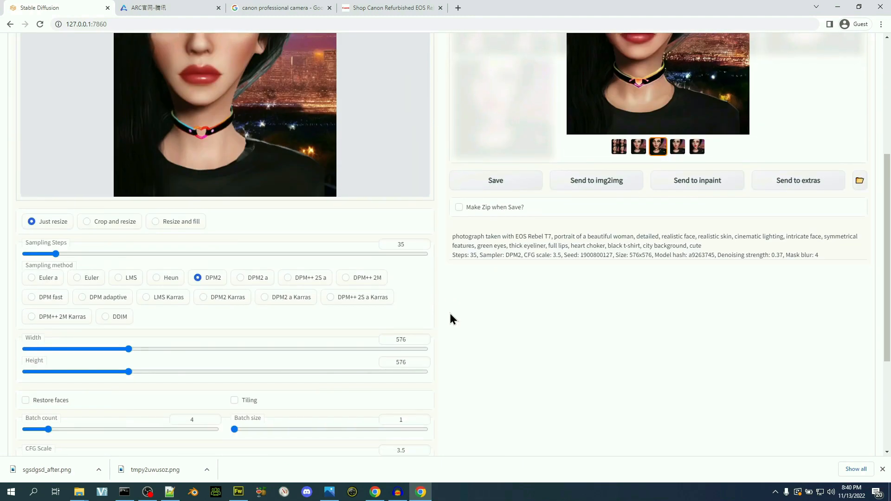
scroll(432, 320, "down", 4)
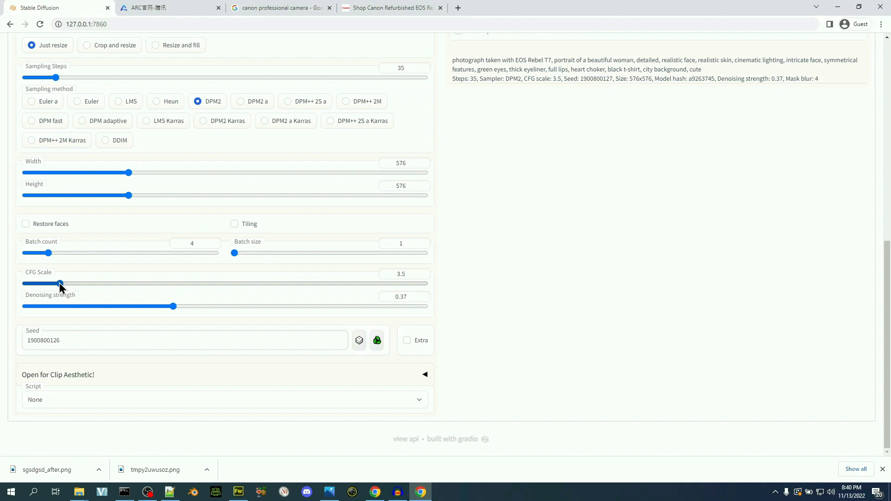
left_click_drag(59, 284, 177, 288)
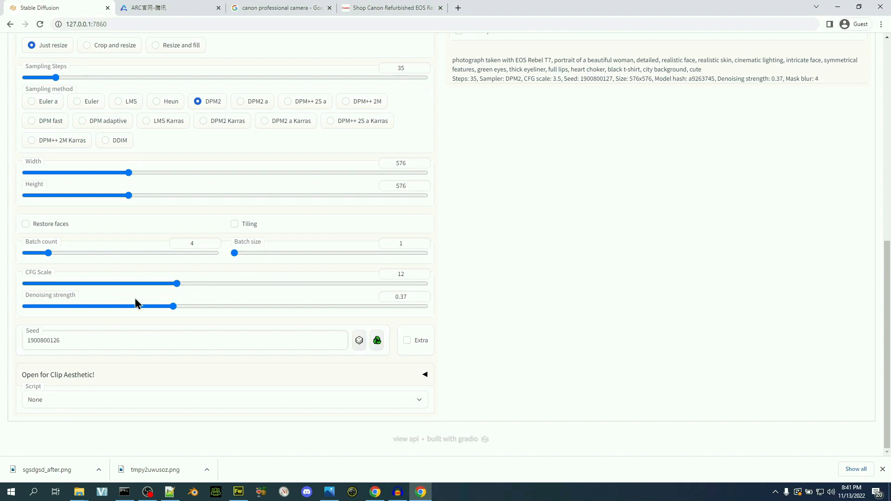
scroll(327, 364, "up", 7)
scroll(326, 366, "up", 1)
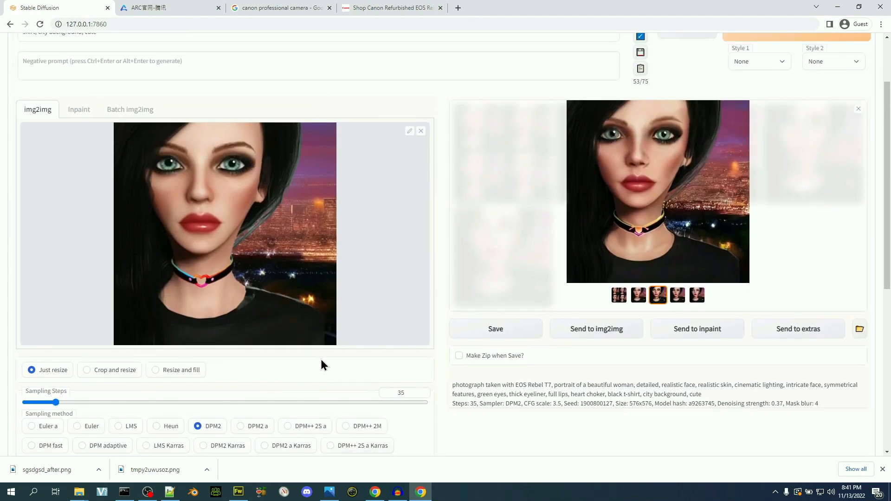
Append ", 4k" to the end of the img2img prompt and generate the batch again.
scroll(311, 349, "up", 2)
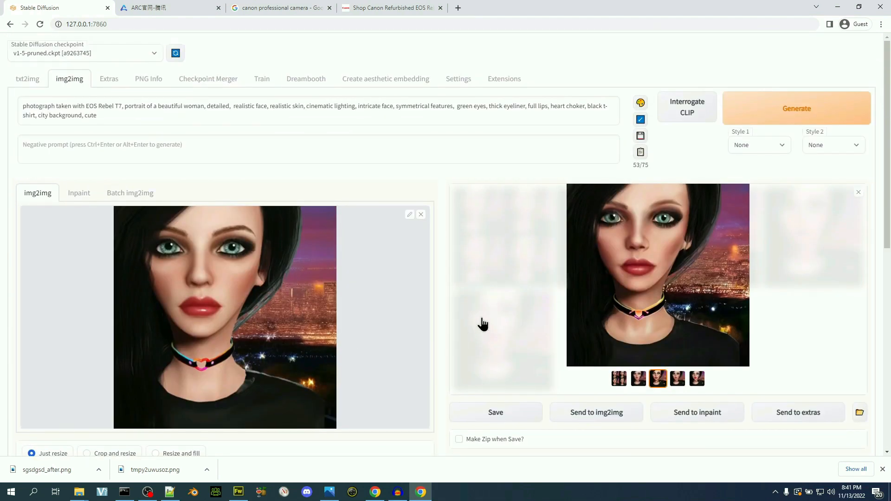
left_click(194, 113)
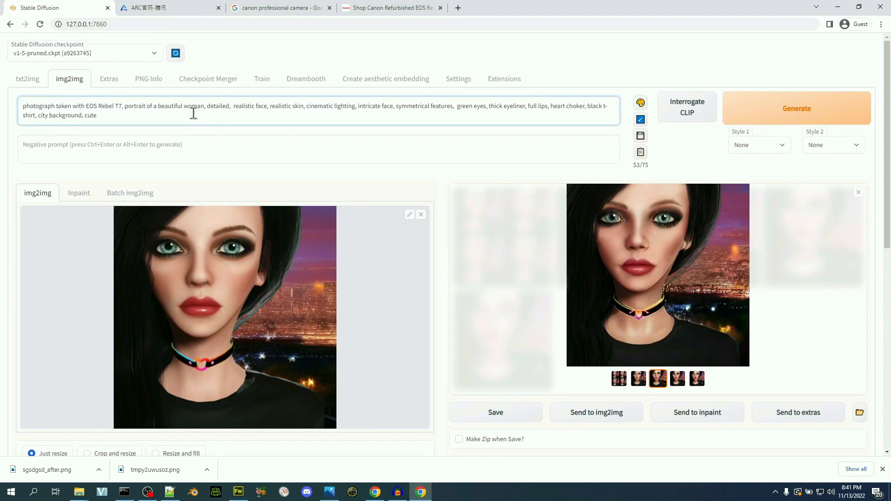
type(",")
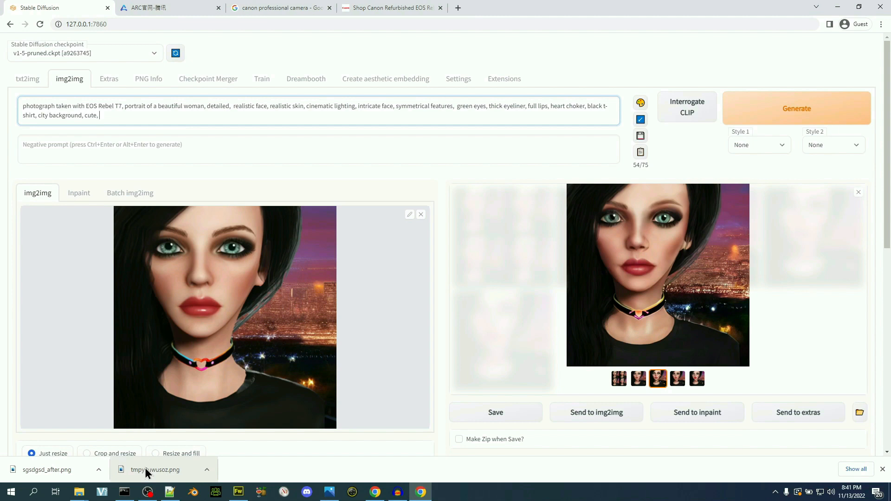
type("4k")
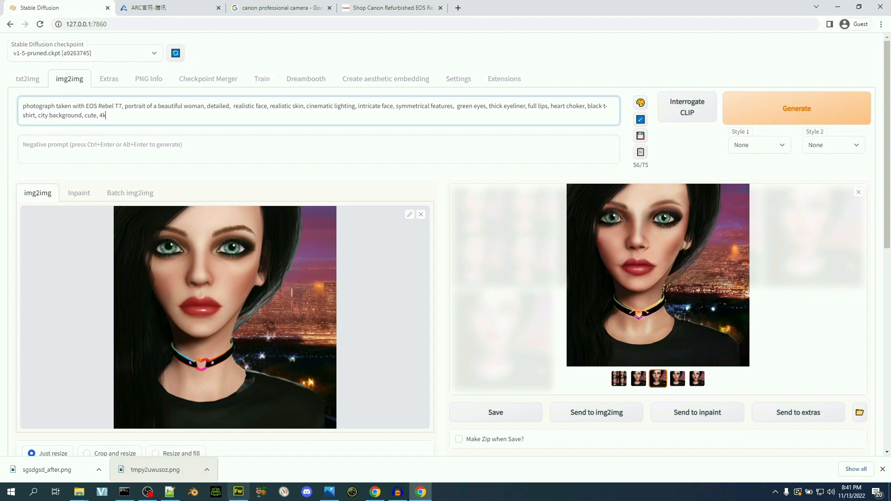
left_click(858, 195)
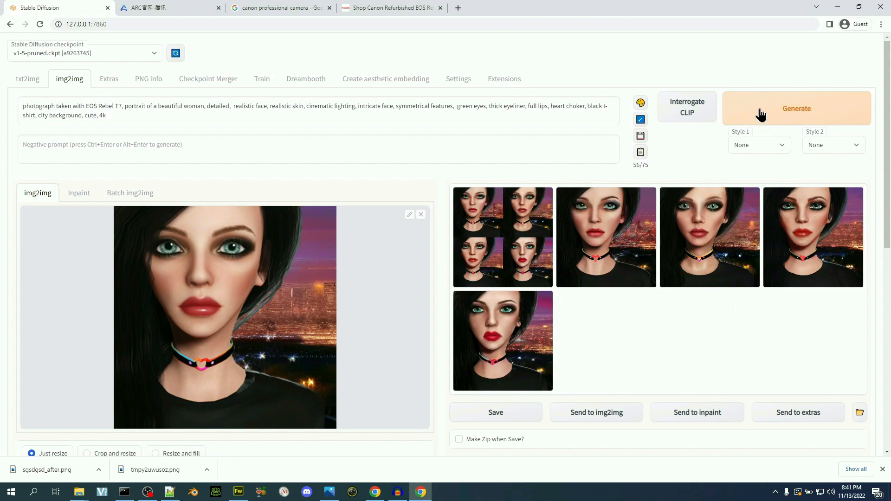
left_click(760, 114)
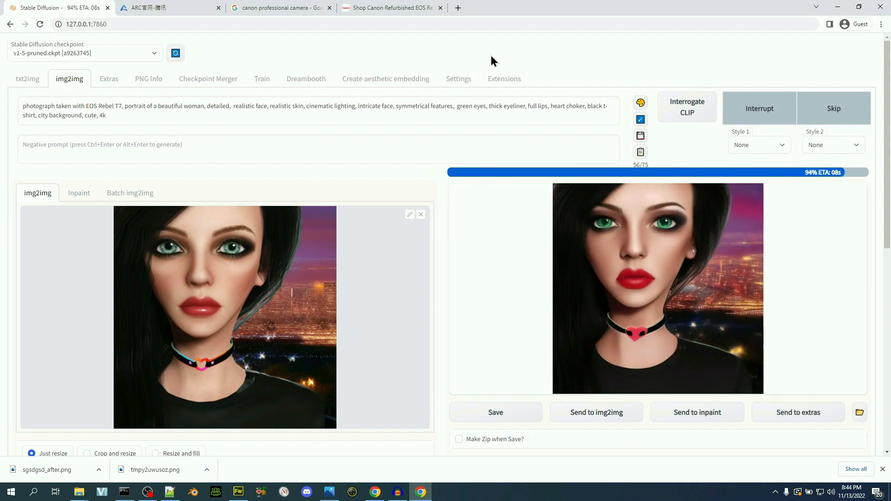
Examine the new batch's grid in the full-size viewer and return to the result thumbnails.
left_click(578, 243)
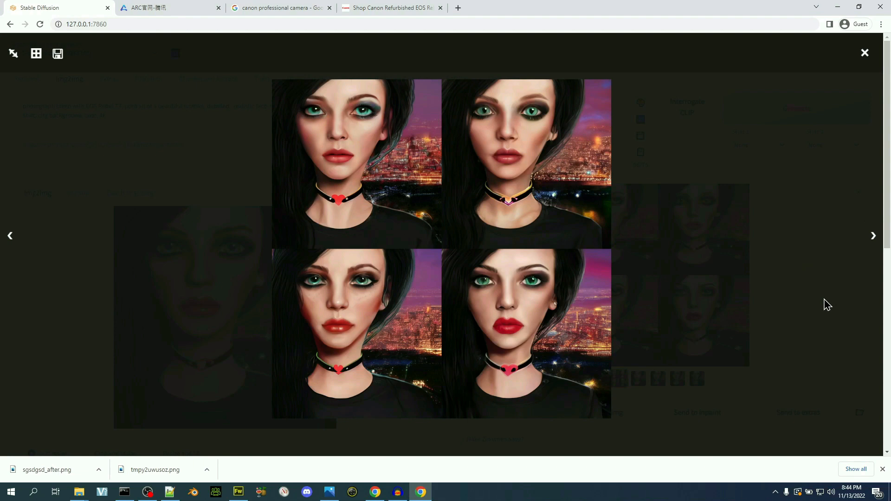
left_click(826, 304)
left_click(858, 194)
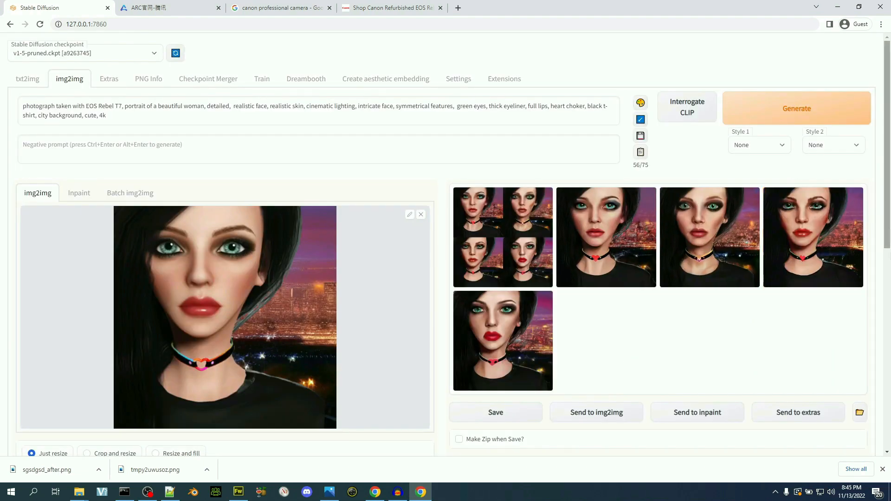
Send the batch's second portrait to Extras, choose ESRGAN_4x as Upscaler 1 and set the resize factor to 4.
left_click(705, 235)
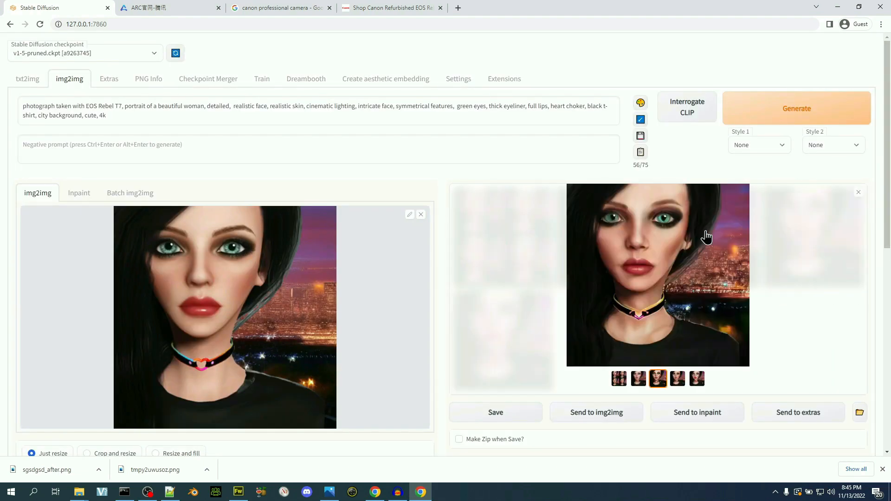
left_click(793, 416)
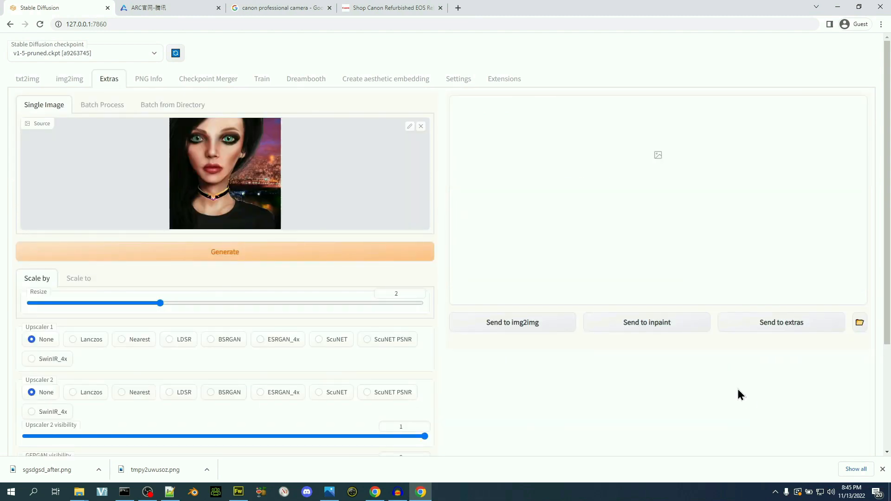
scroll(285, 284, "down", 3)
scroll(286, 286, "up", 2)
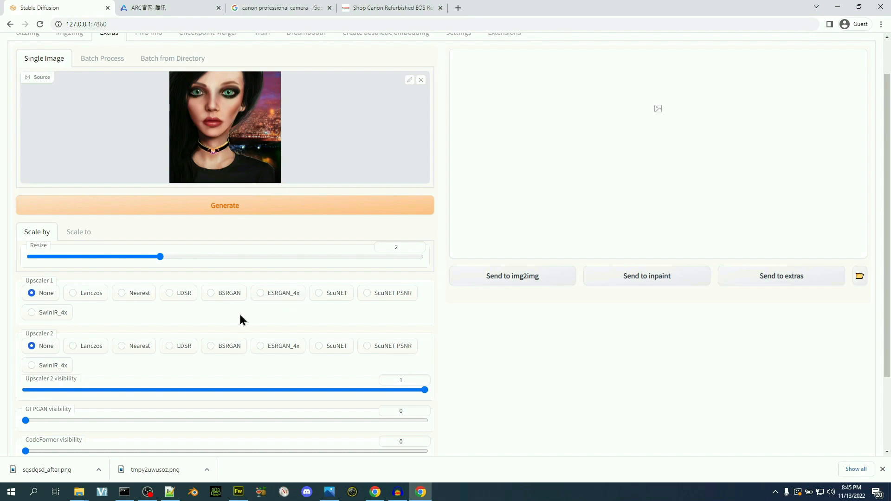
left_click(261, 294)
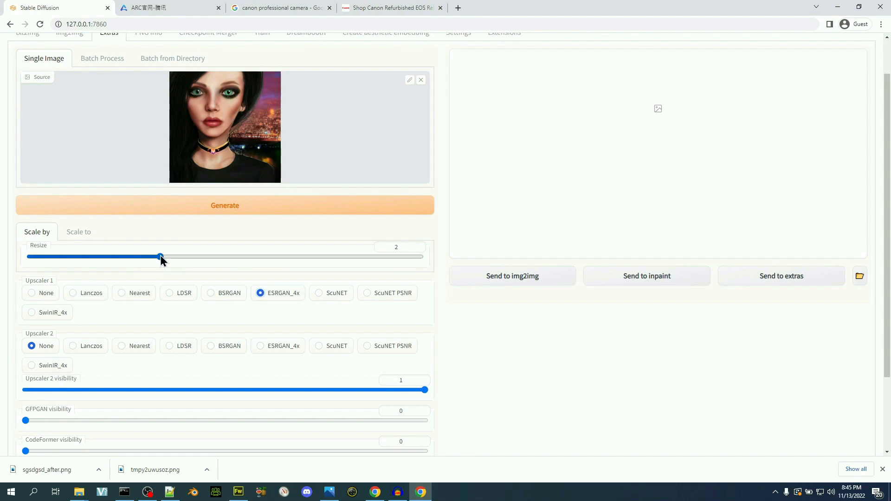
left_click_drag(160, 255, 430, 272)
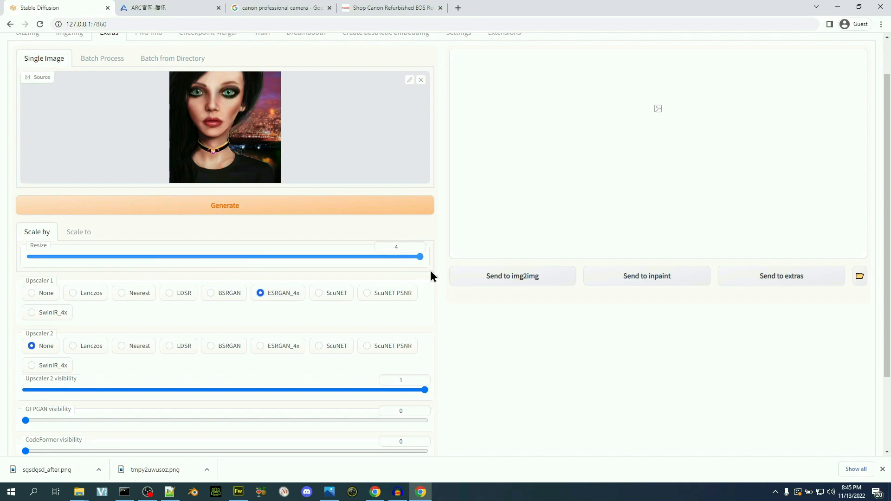
Review the second upscaler and face-restoration options, leave them at their defaults and generate the upscaled portrait.
scroll(422, 343, "up", 1)
scroll(422, 342, "down", 3)
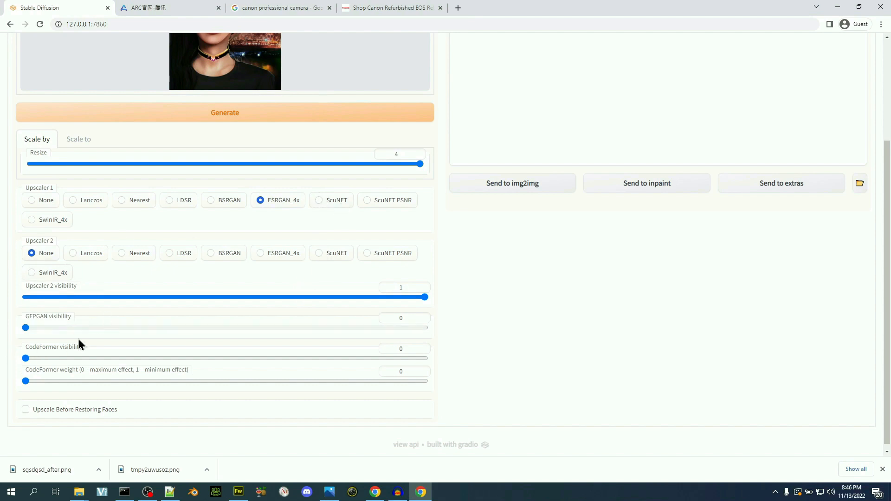
scroll(138, 329, "up", 2)
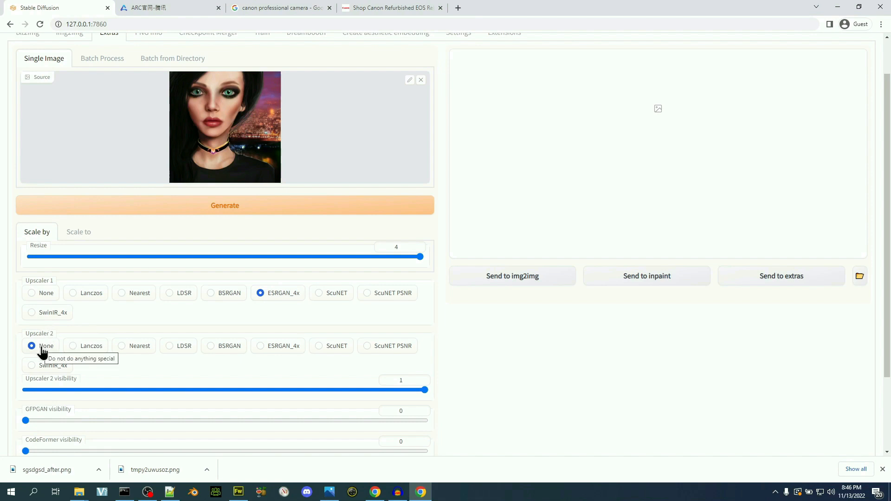
scroll(392, 345, "down", 3)
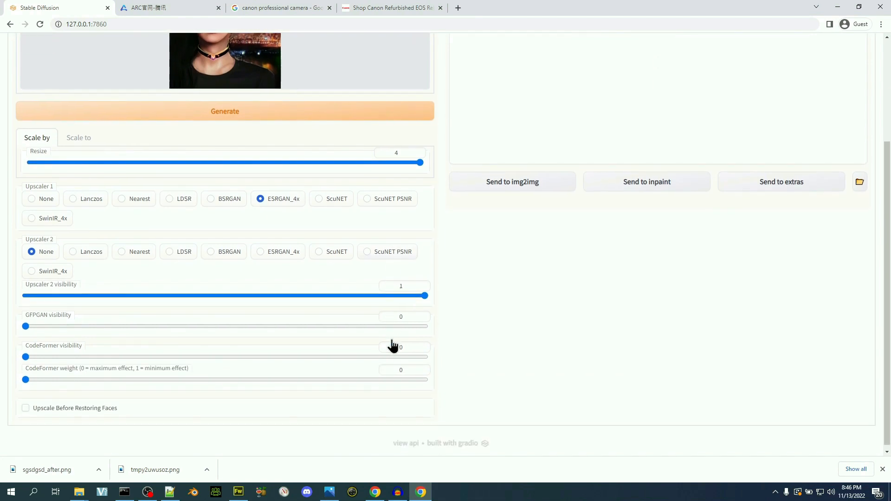
scroll(392, 339, "up", 3)
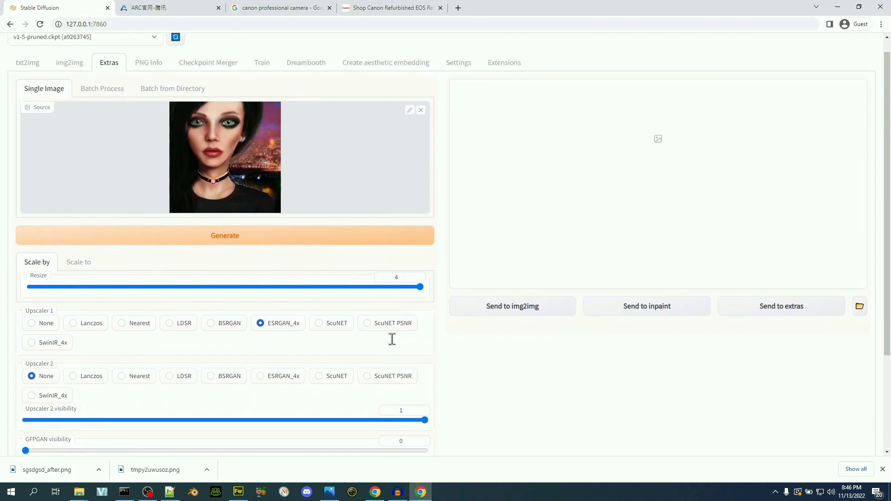
scroll(392, 346, "down", 3)
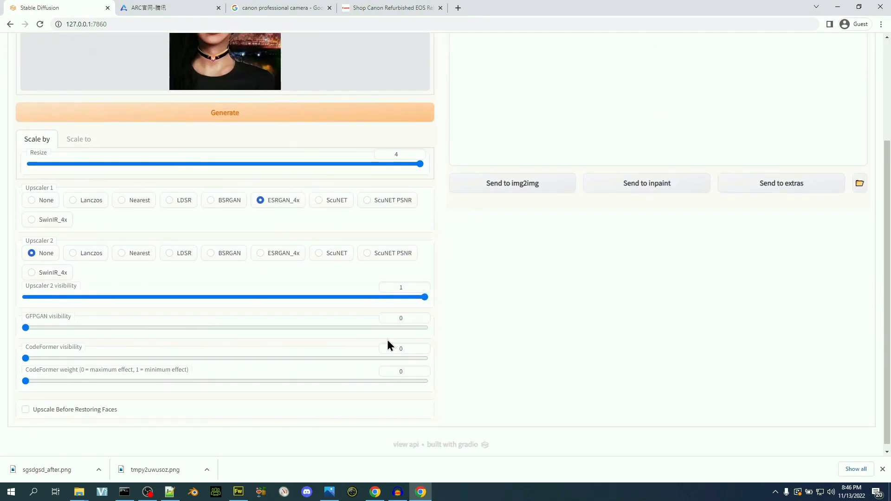
scroll(348, 274, "up", 2)
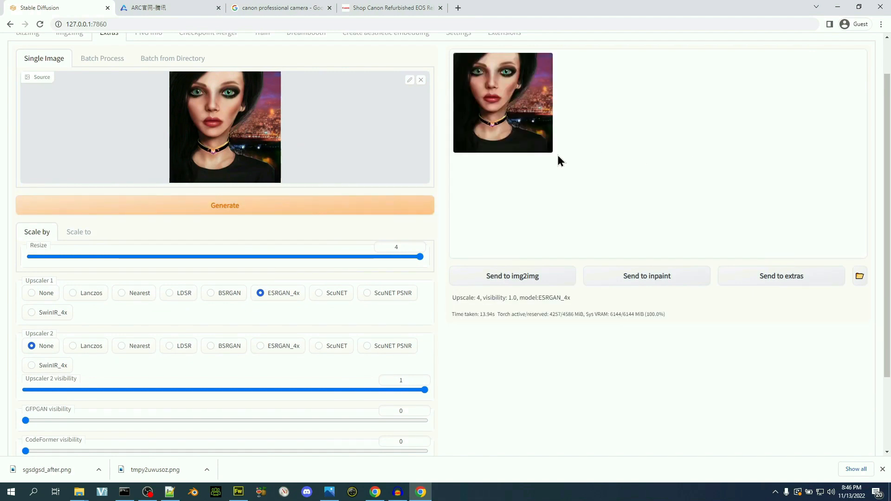
Open the upscaled portrait in its own browser tab and enlarge it to actual size.
left_click(525, 140)
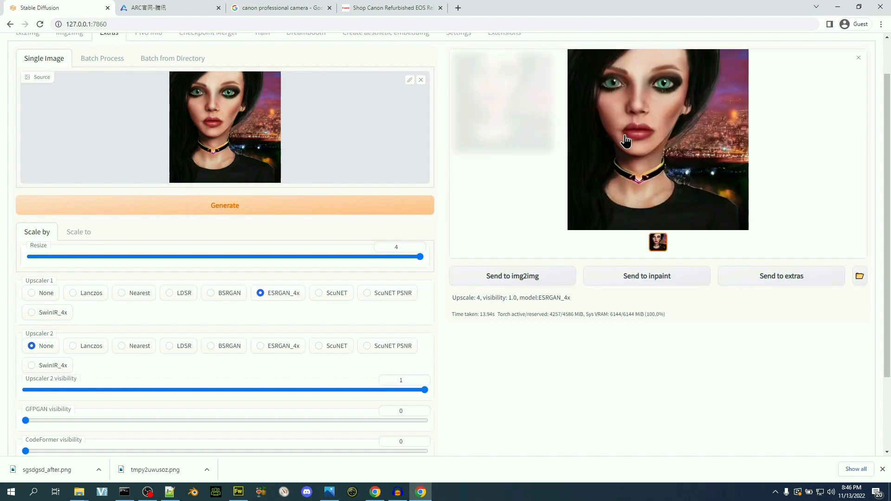
left_click(624, 139)
left_click(542, 234)
left_click(618, 175)
right_click(493, 253)
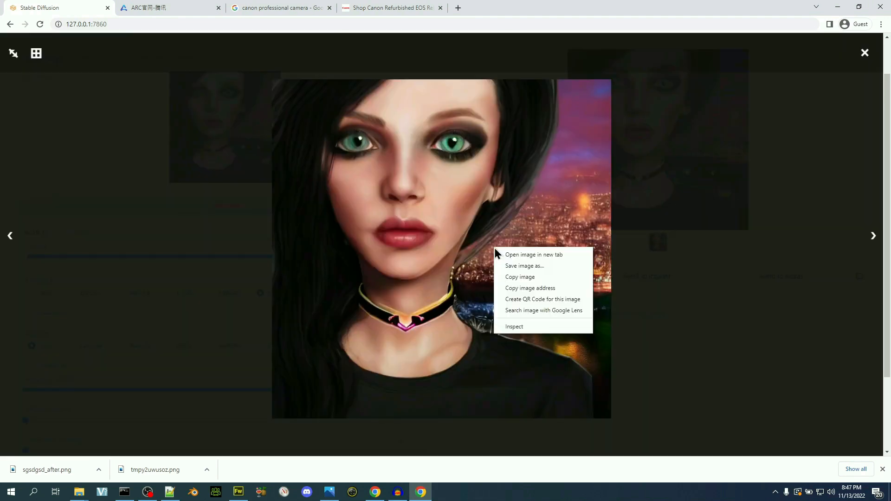
left_click(513, 256)
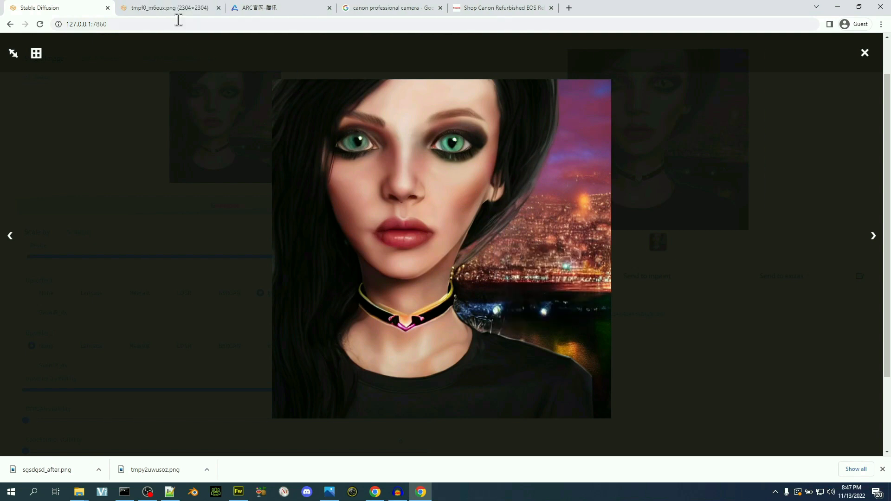
left_click(178, 8)
left_click(465, 257)
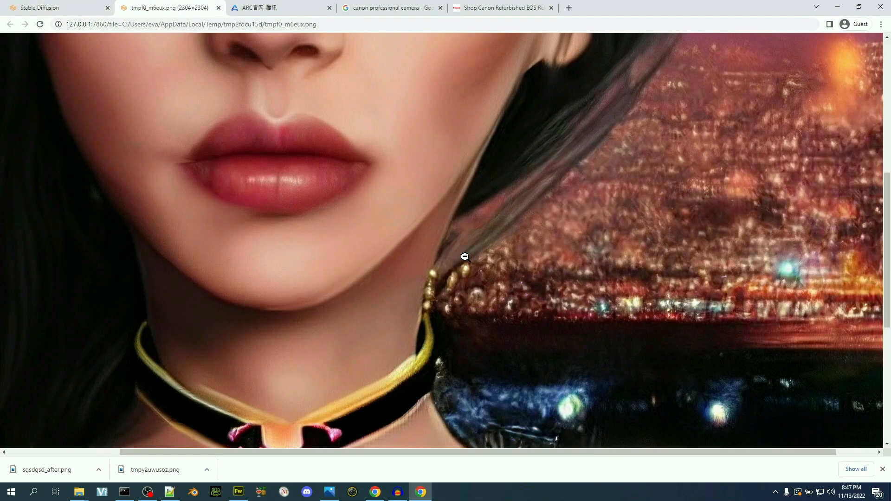
Inspect the eyes, lips, choker and shirt of the upscaled portrait, and compare them with the second upscaled version, tmp4omuz_5n.png.
scroll(465, 257, "up", 9)
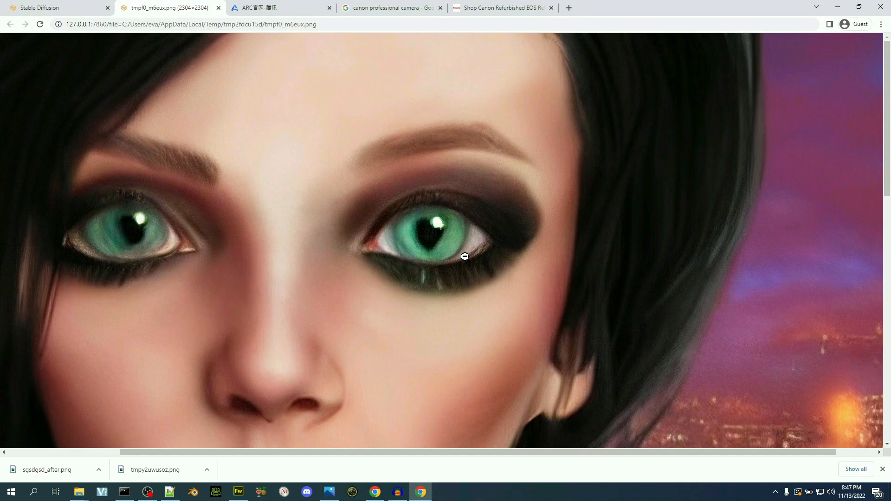
scroll(465, 256, "down", 15)
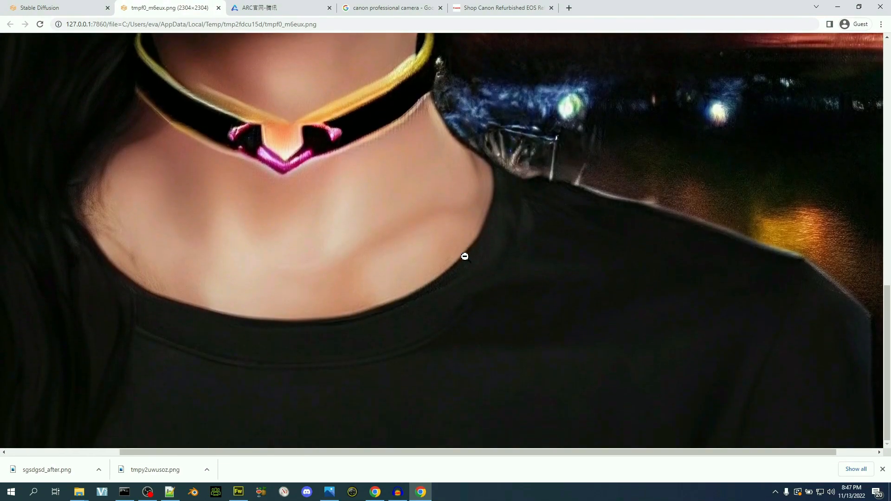
scroll(464, 257, "up", 15)
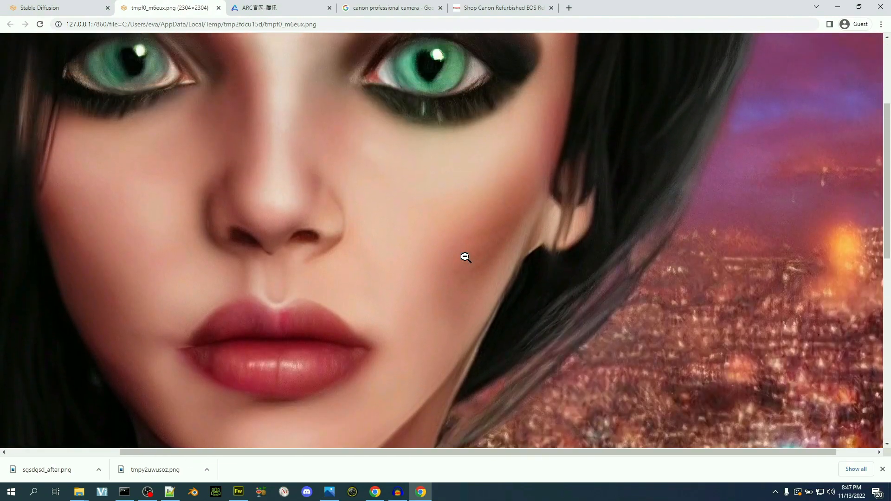
scroll(464, 257, "up", 3)
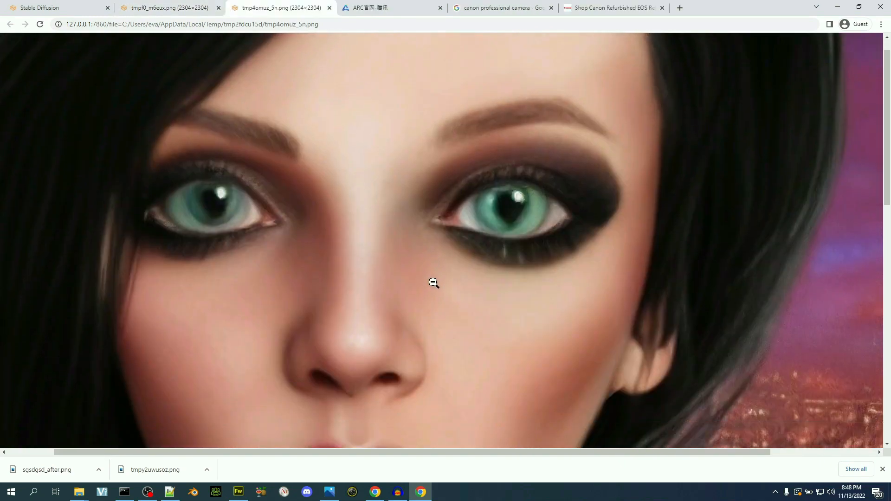
scroll(434, 282, "down", 7)
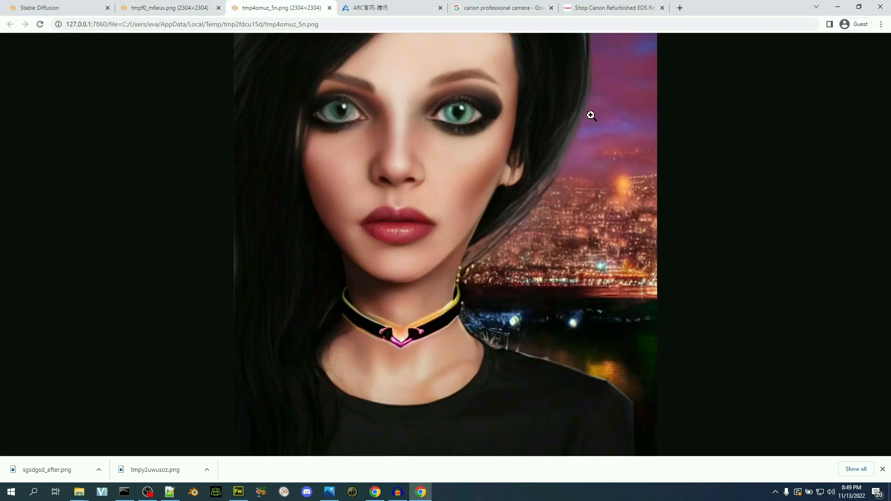
Save the second upscaled portrait as tmp4omuz_5n.png in Downloads and return to the Stable Diffusion page.
right_click(577, 294)
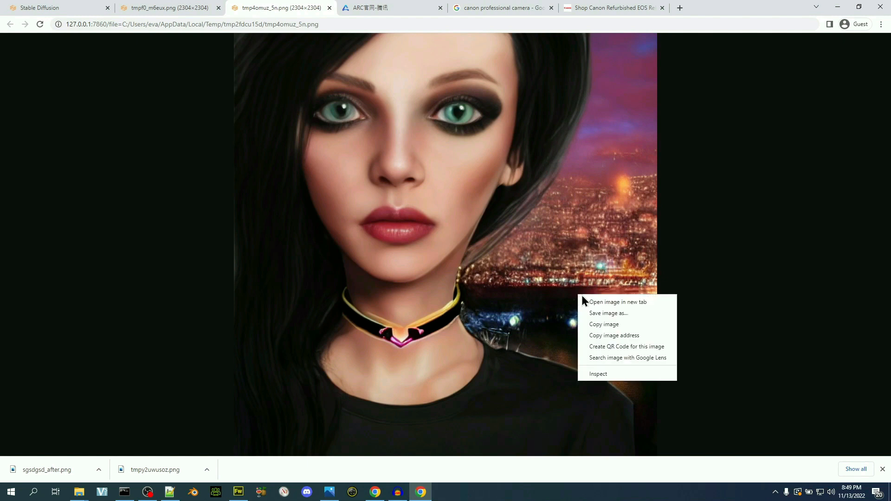
left_click(613, 314)
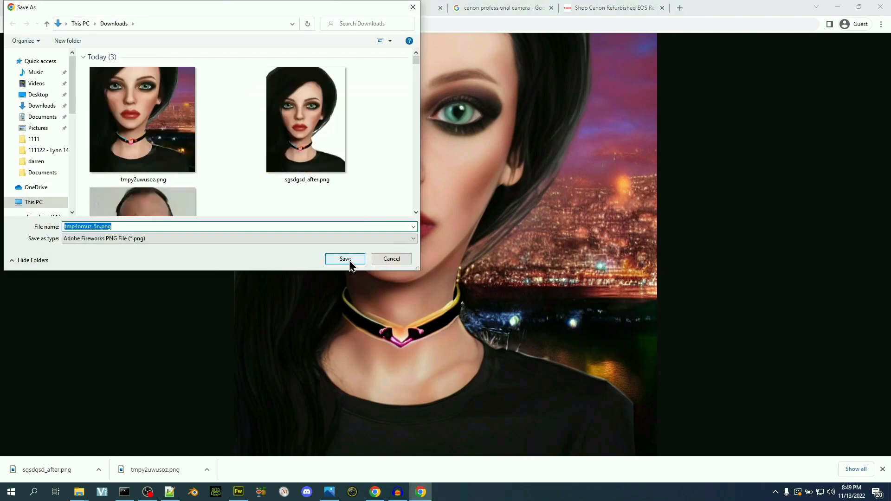
left_click(345, 258)
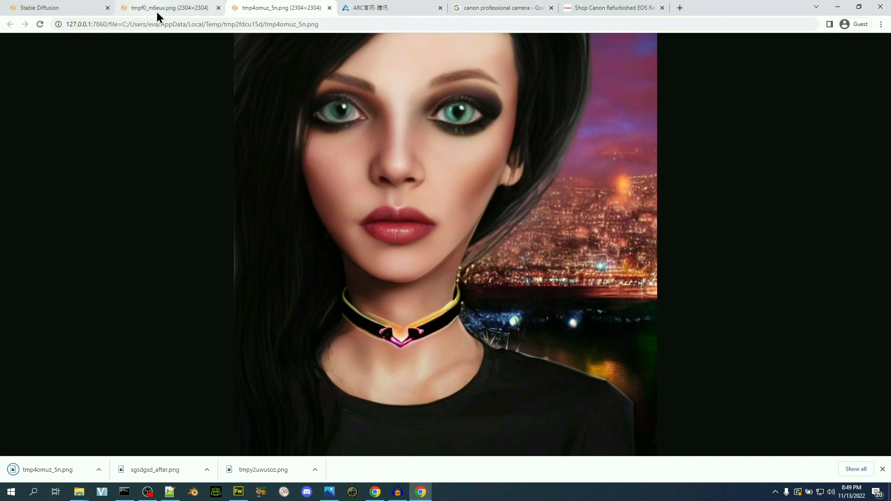
left_click(207, 9)
left_click(77, 9)
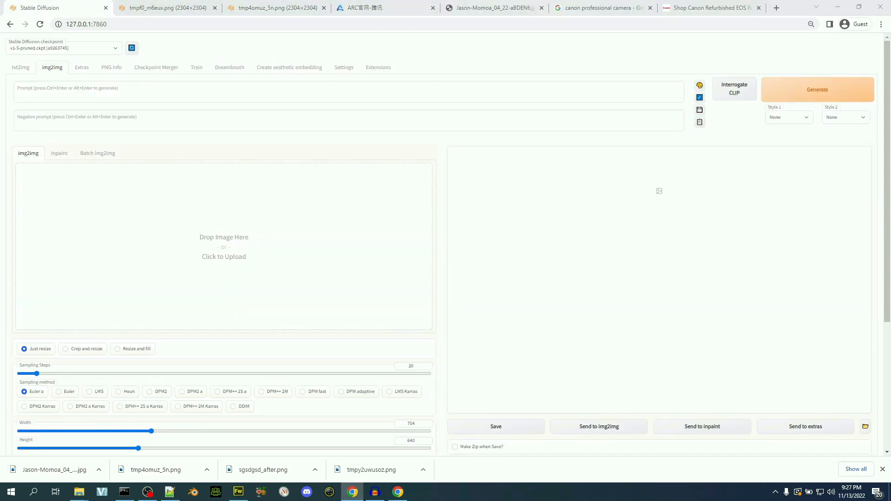
Load the Mona Lisa painting as the source image in img2img and also in Inpaint.
left_click_drag(118, 218, 223, 260)
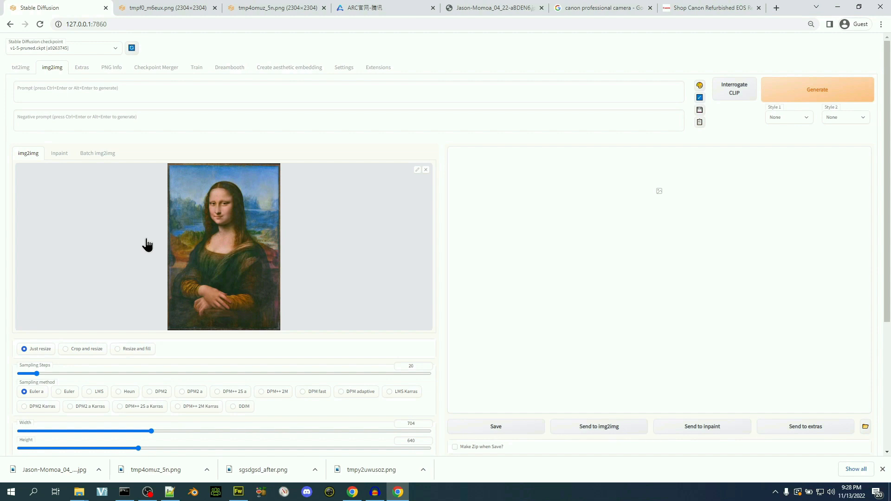
left_click(56, 155)
left_click_drag(0, 214, 230, 222)
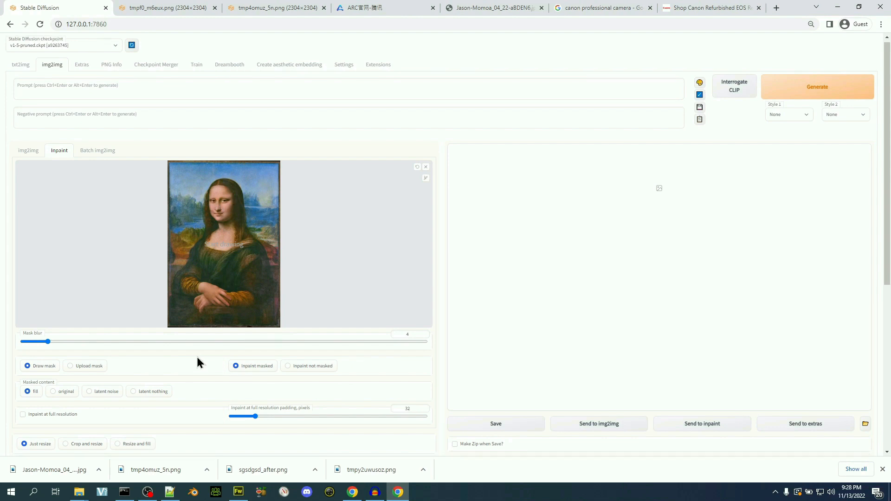
scroll(197, 358, "down", 4)
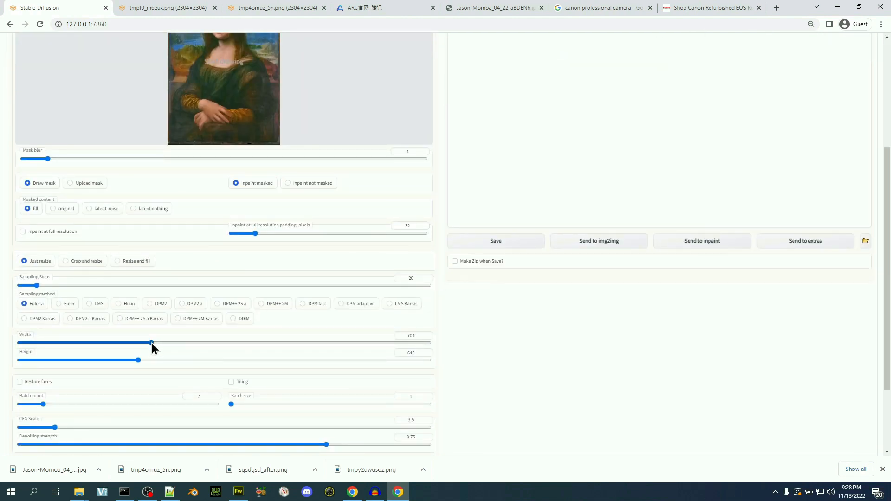
Set the inpainting output size to 832 pixels wide and 1088 pixels high.
left_click_drag(151, 344, 225, 366)
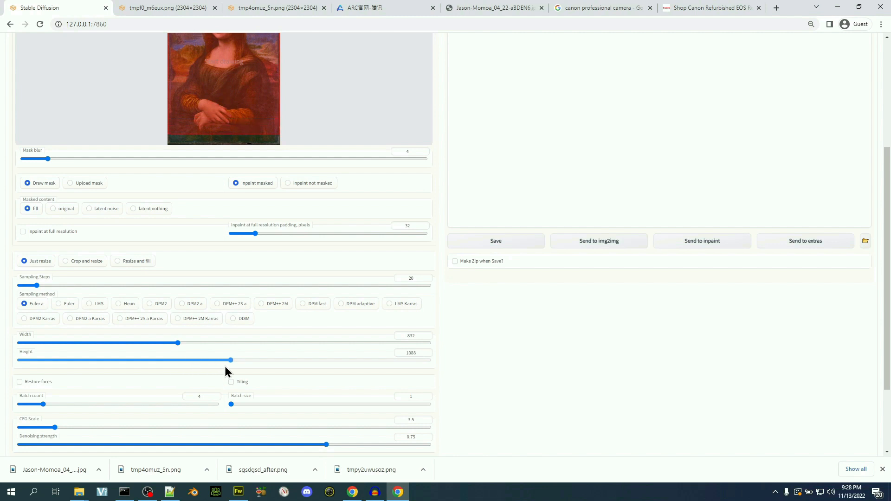
scroll(225, 370, "up", 4)
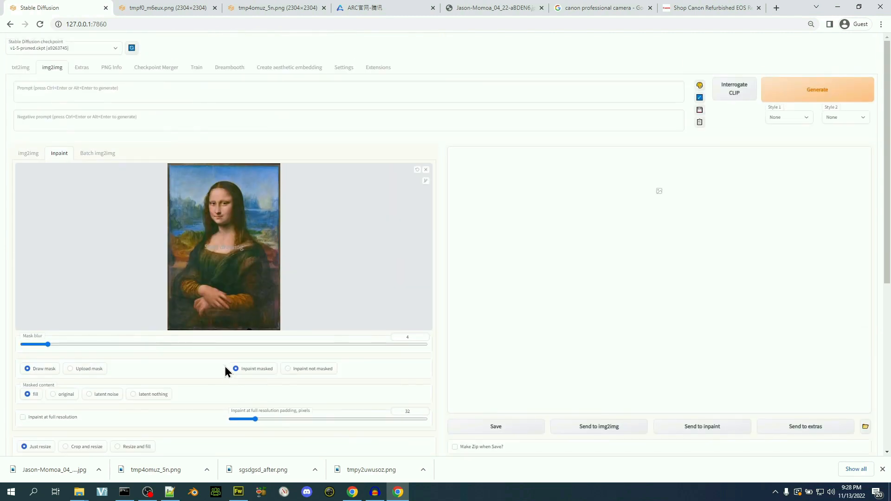
Paint a sunglasses-shaped mask over the Mona Lisa's eyes and enter "Sun glasses" as the prompt.
left_click(116, 99)
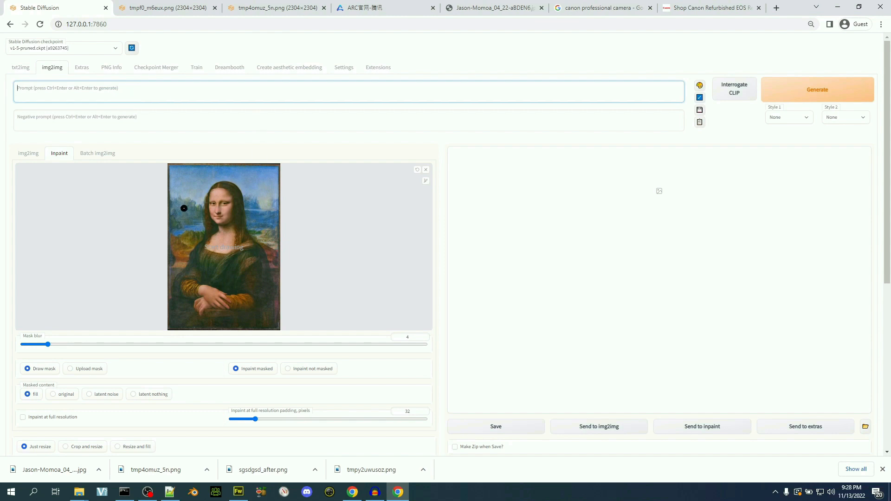
mouse_move(229, 203)
left_mouse_down()
mouse_move(208, 204)
mouse_move(227, 204)
left_mouse_up()
type("Sun glasses")
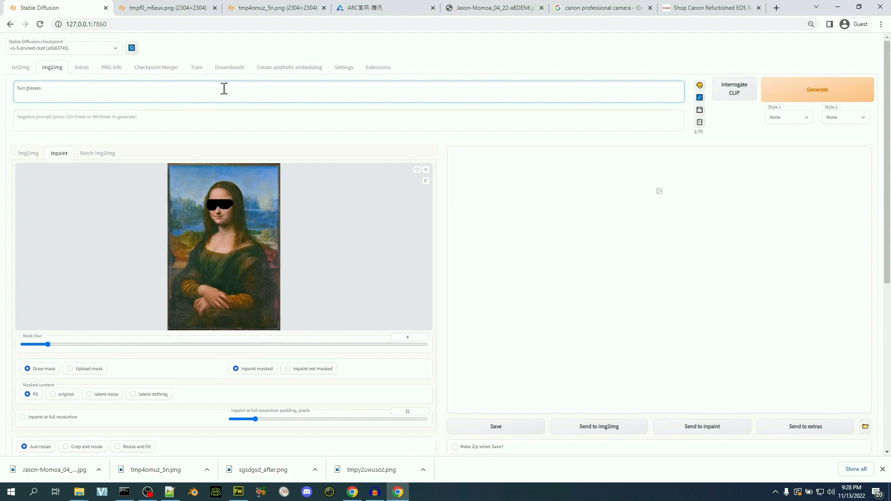
Try to generate the sunglasses inpaint and check the command console for its output.
left_click(835, 95)
left_click(439, 94)
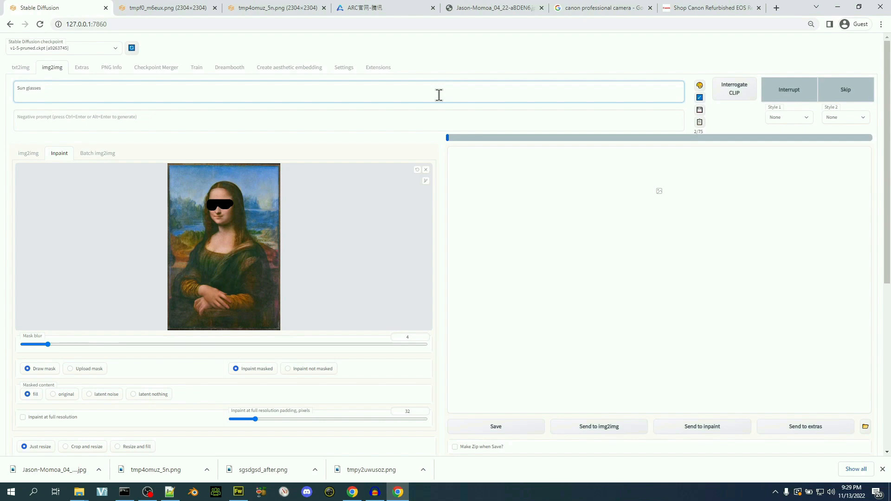
left_click(124, 494)
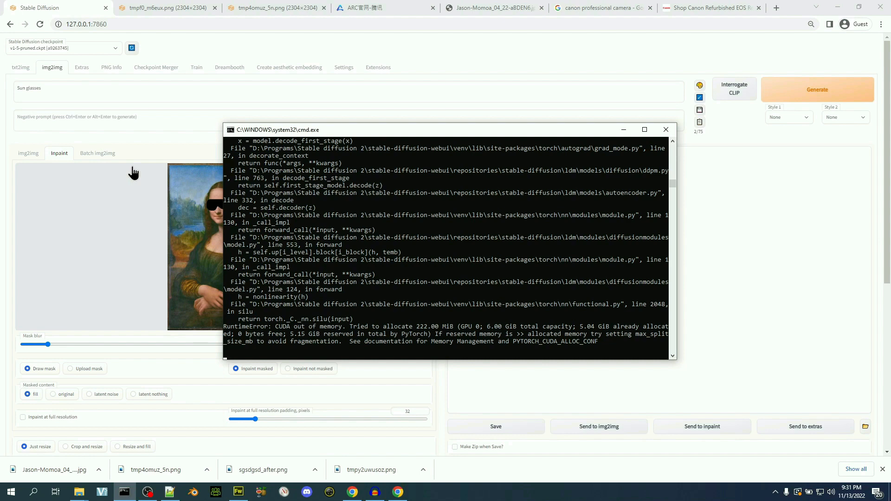
left_click(190, 367)
Set the output size to 384 pixels wide and 576 pixels high, and generate the sunglasses inpaint.
scroll(190, 368, "down", 4)
scroll(192, 370, "down", 1)
scroll(246, 327, "up", 3)
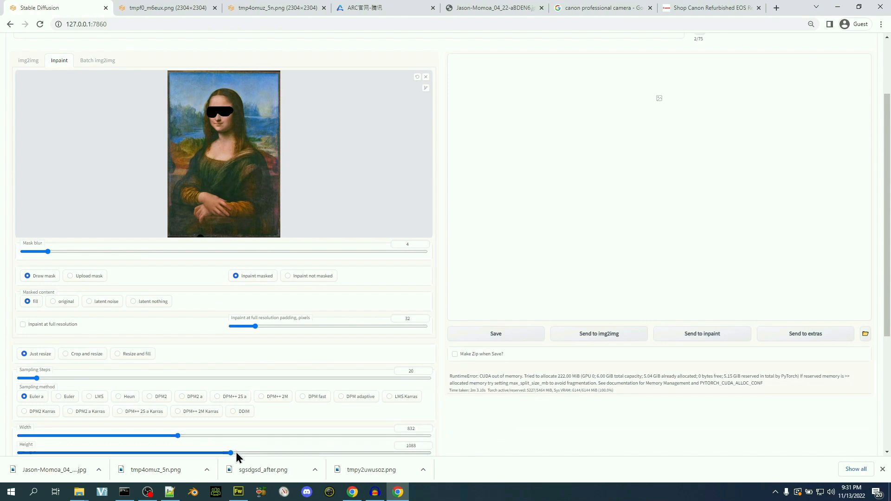
left_click_drag(229, 453, 125, 454)
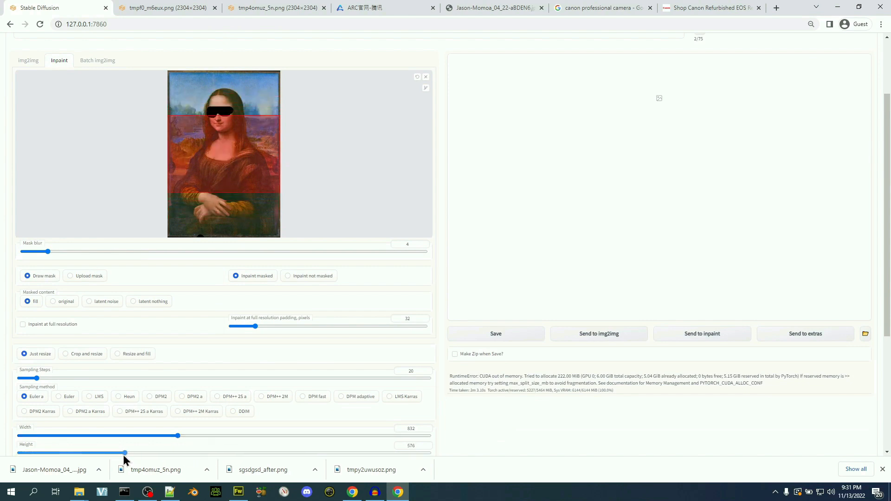
left_click_drag(177, 436, 80, 439)
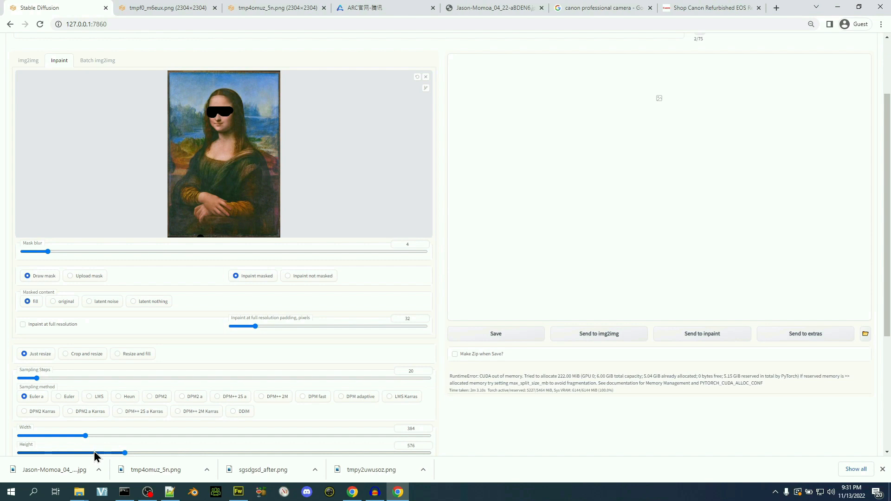
scroll(113, 407, "up", 2)
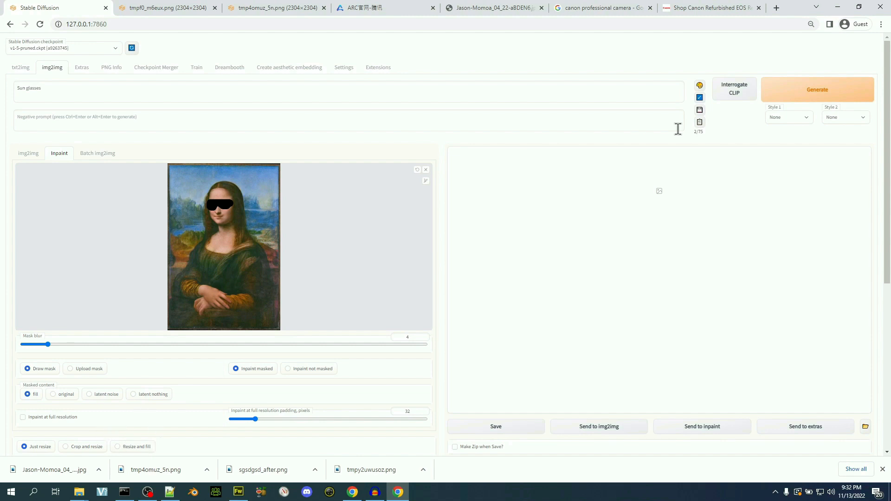
left_click(792, 92)
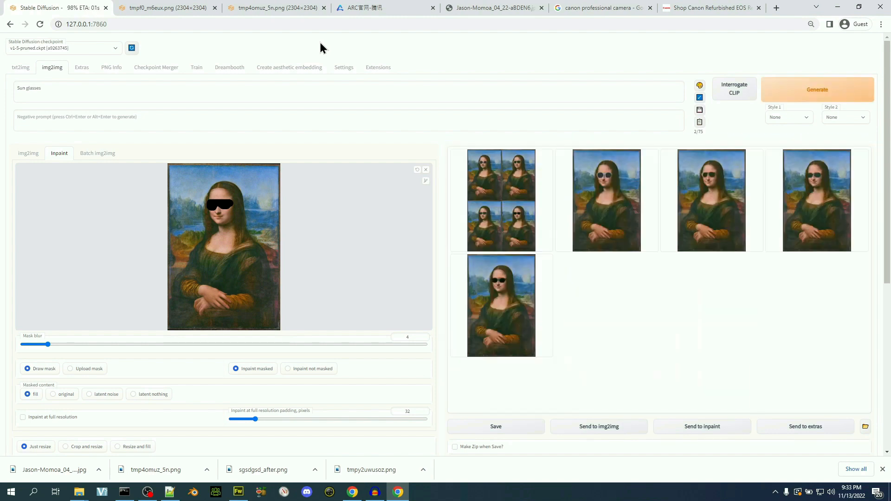
Examine the sunglasses in each enlarged Mona Lisa variant and in the combined grid image.
scroll(580, 222, "down", 1)
left_click(587, 162)
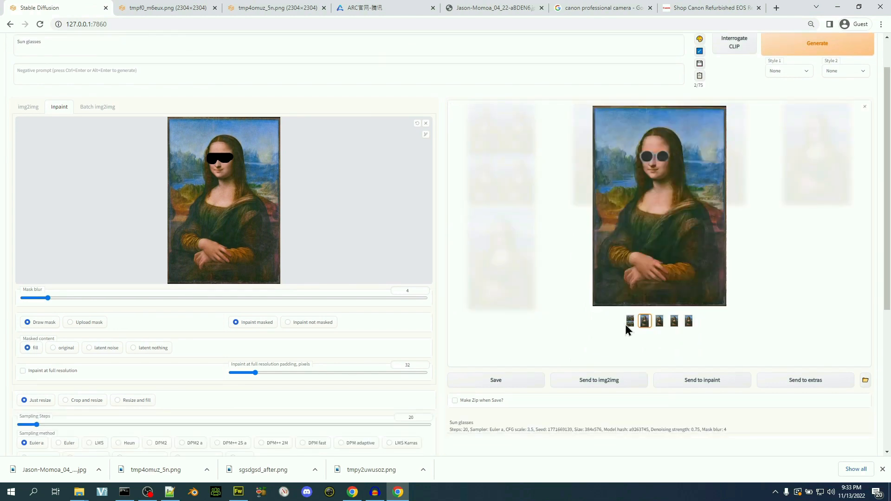
left_click(649, 270)
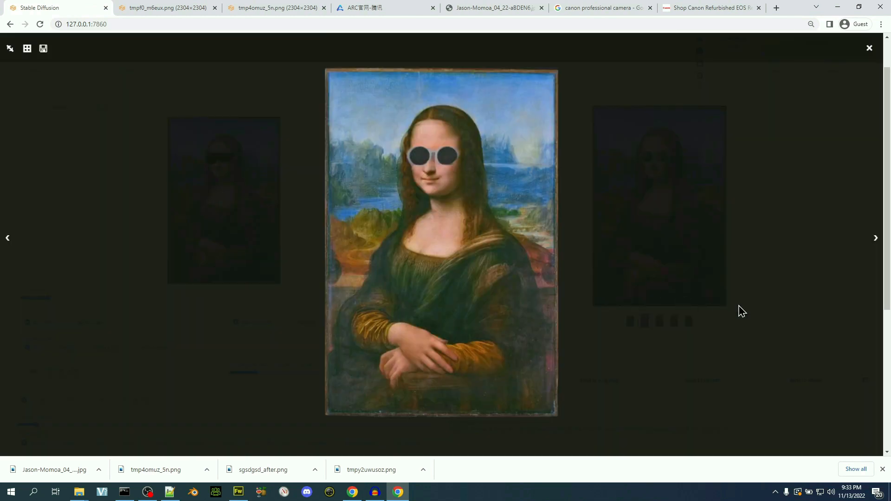
left_click(874, 238)
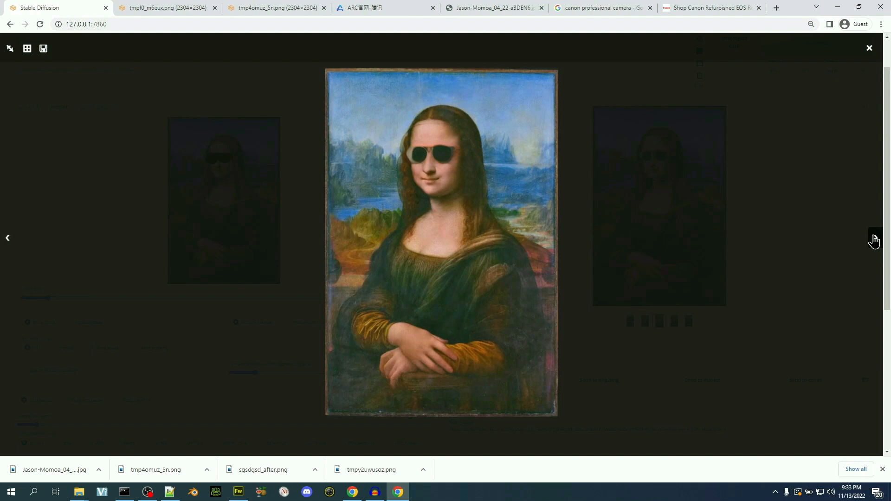
left_click(874, 240)
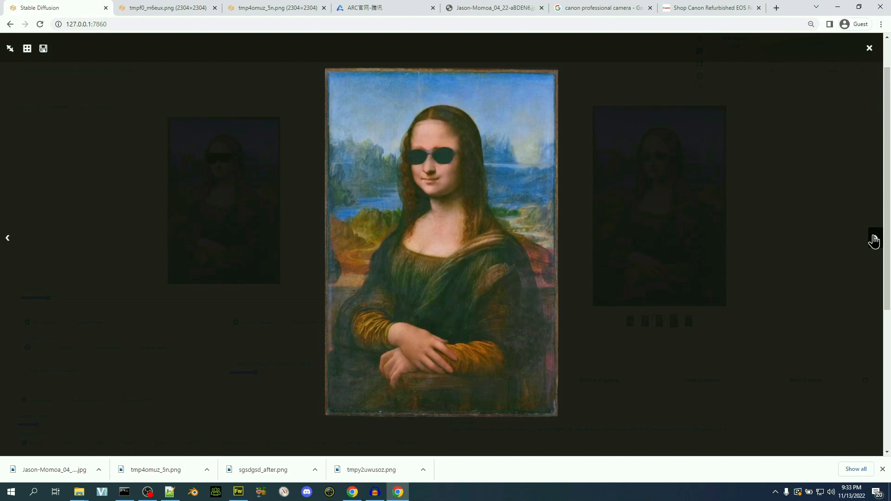
left_click(875, 240)
left_click(874, 240)
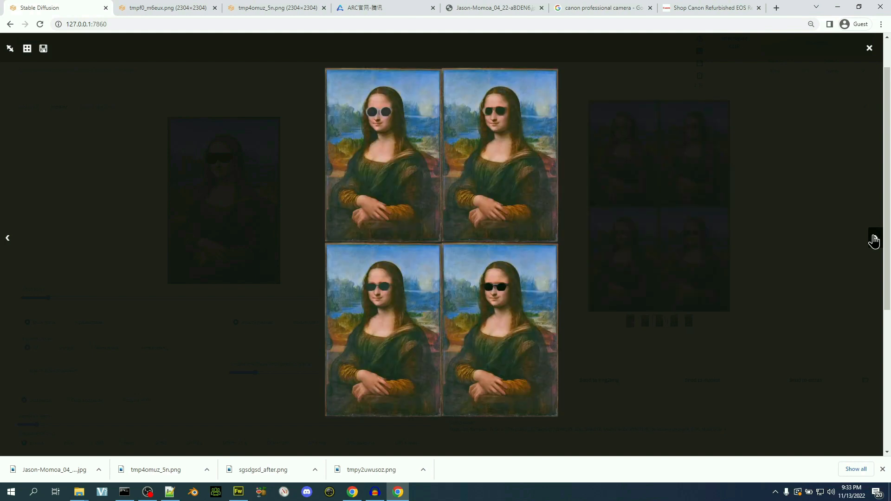
left_click(770, 281)
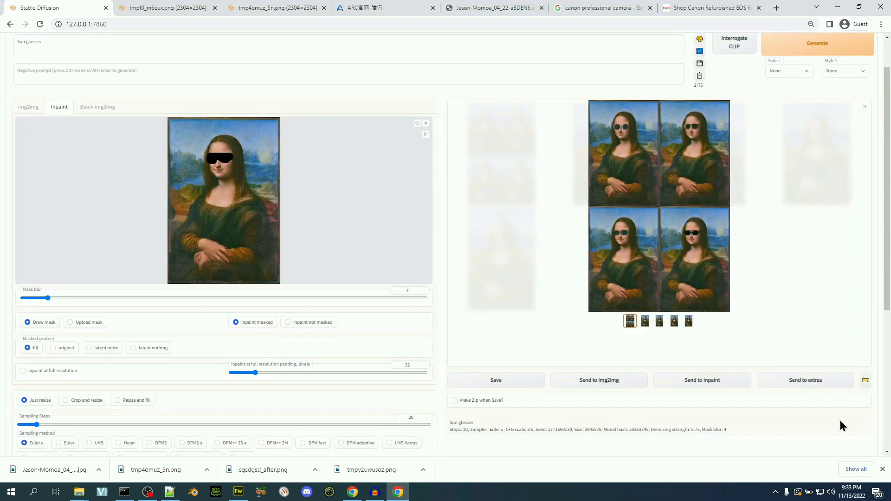
left_click(864, 110)
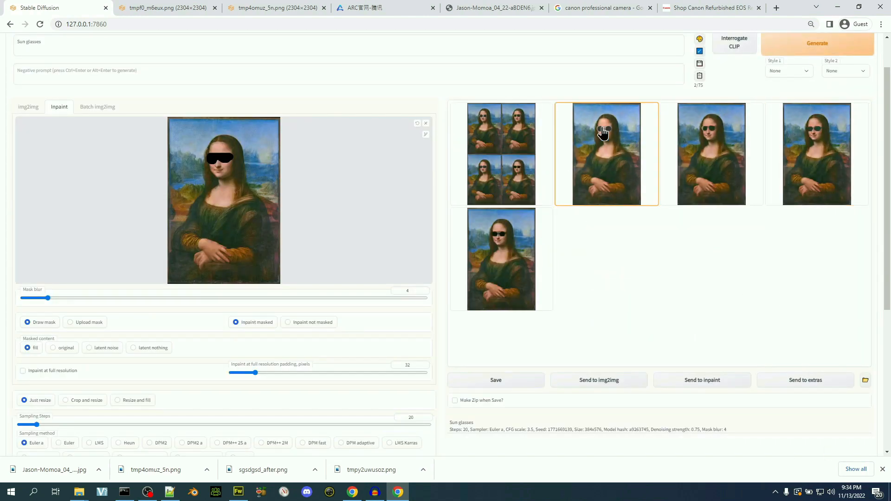
Choose the third sunglasses variant and load it as the source image in both Inpaint and img2img.
left_click(717, 167)
left_click(695, 242)
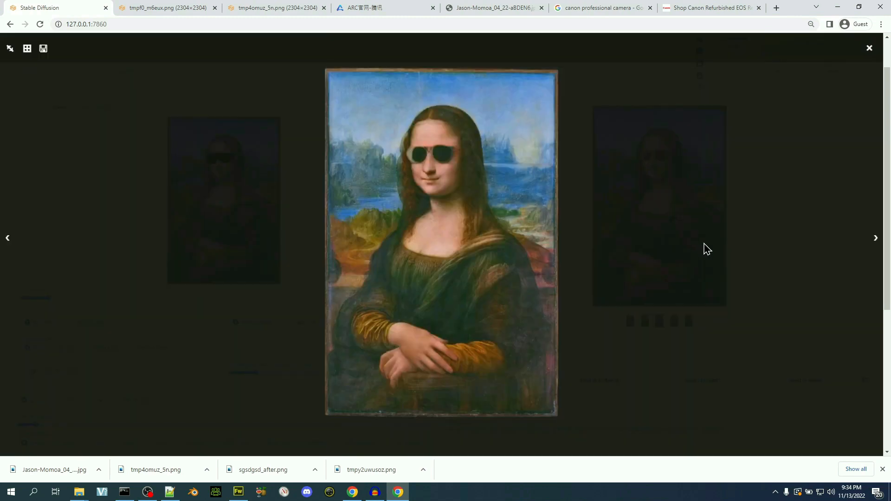
left_click(876, 240)
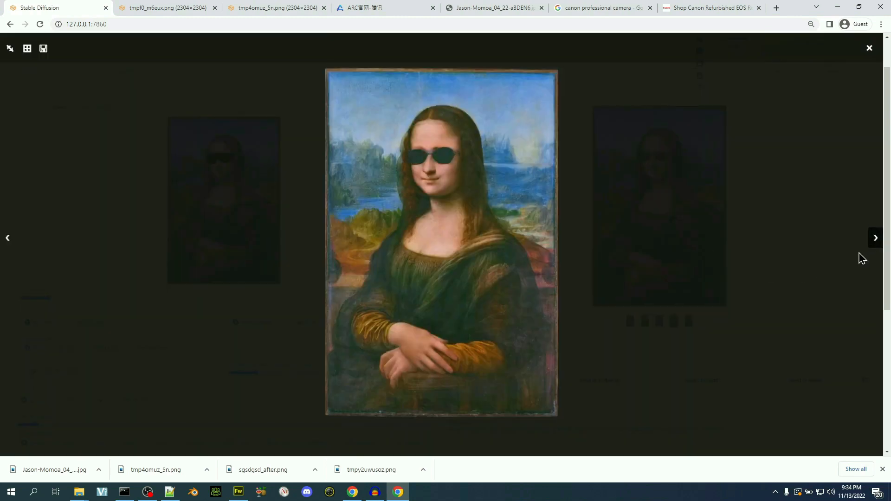
left_click(808, 274)
left_click_drag(656, 252, 350, 232)
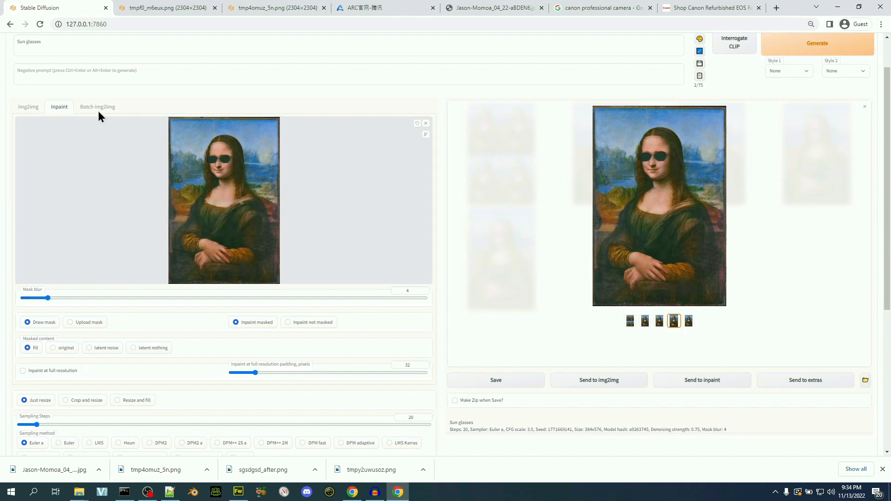
left_click(22, 109)
left_click_drag(676, 208, 209, 199)
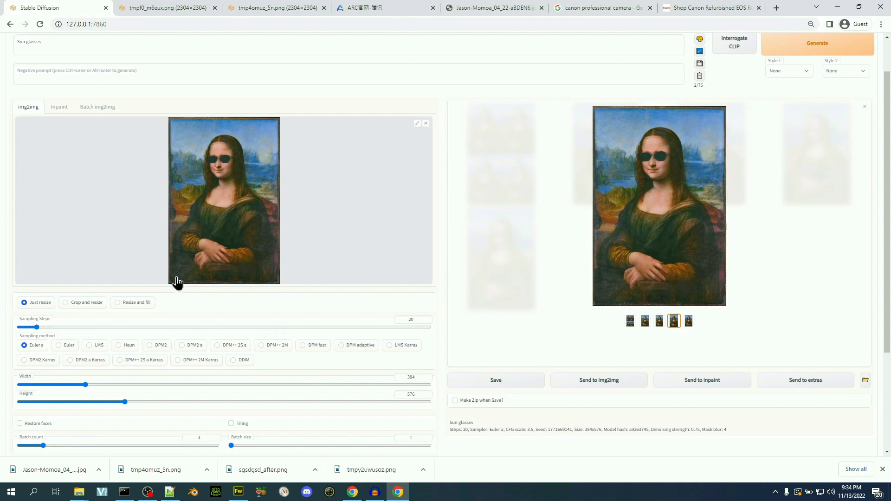
left_click(683, 222)
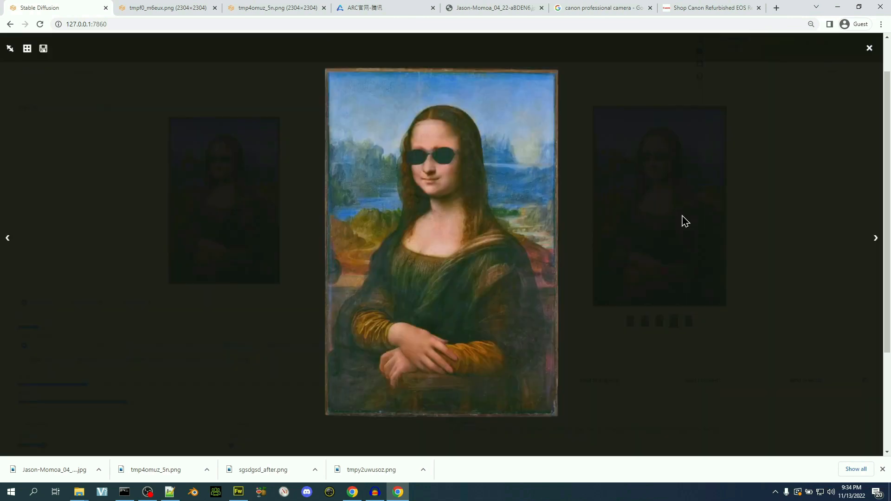
right_click(484, 149)
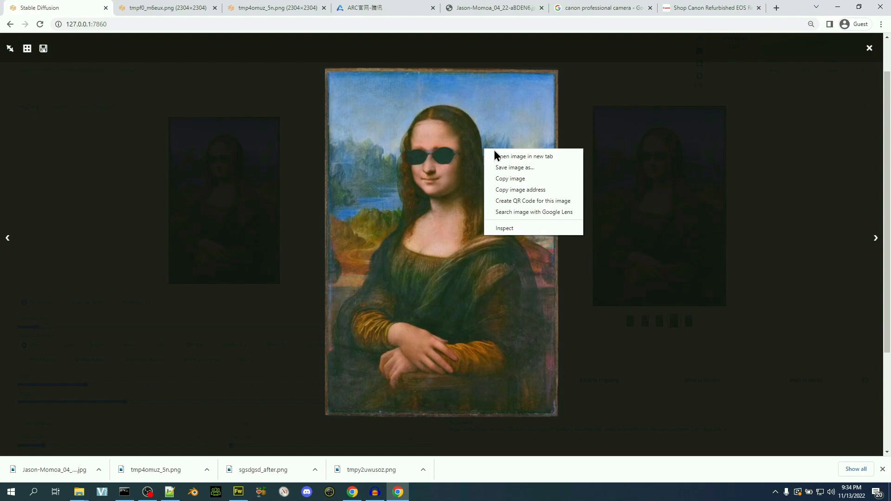
left_click(543, 166)
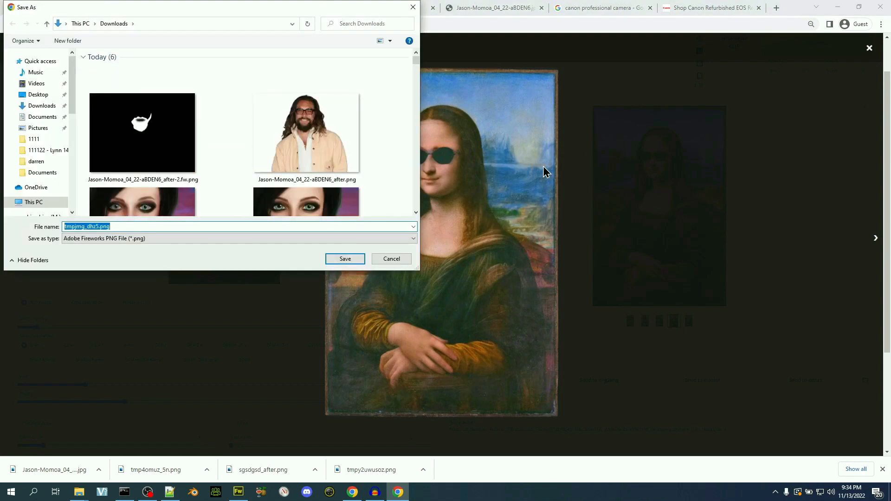
left_click(391, 258)
left_click(726, 318)
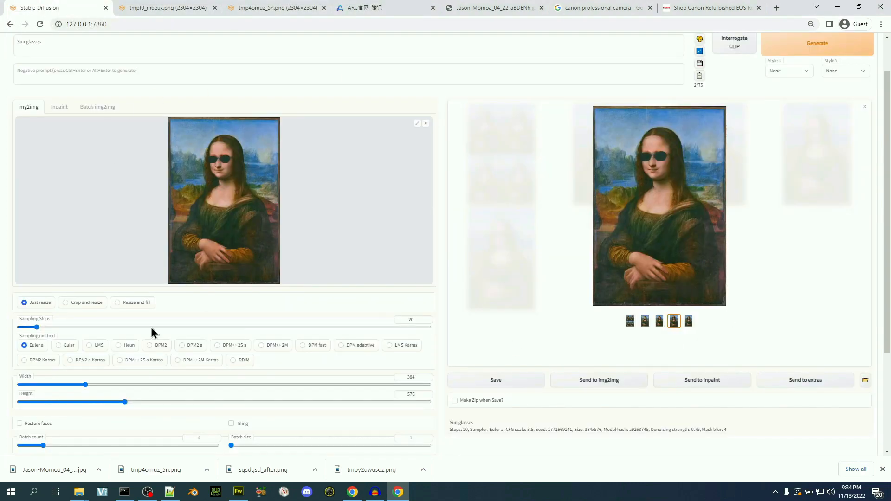
Set the img2img denoising strength to 0.4.
left_click(80, 46)
scroll(118, 416, "down", 3)
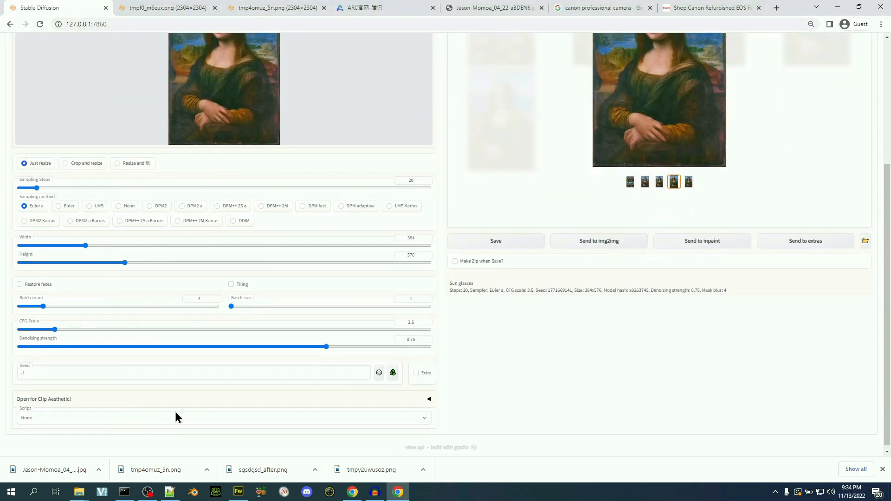
left_click_drag(327, 346, 265, 347)
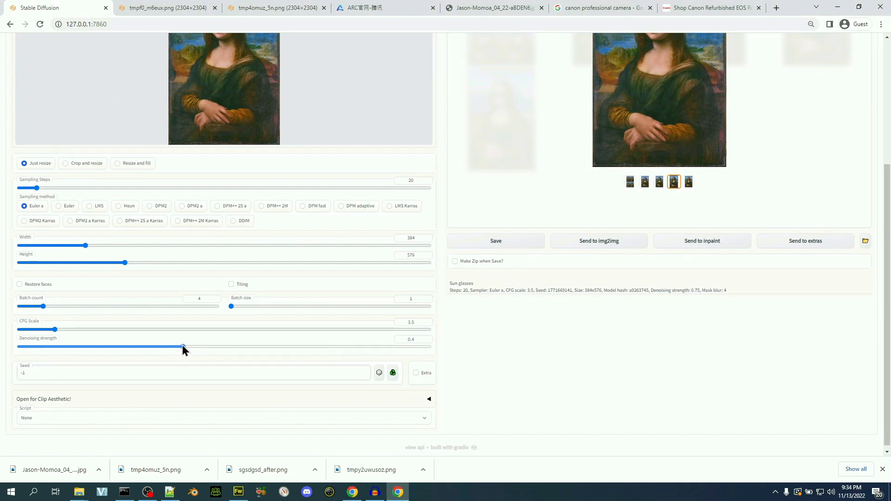
scroll(263, 369, "up", 4)
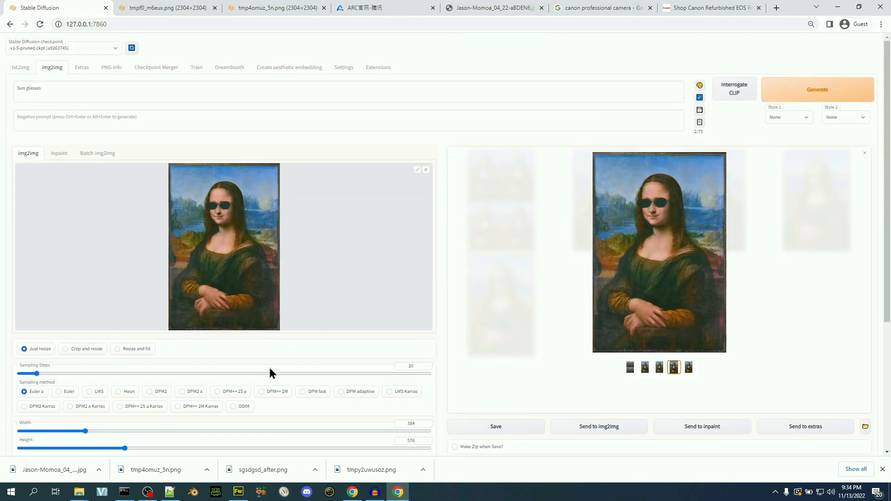
Replace the prompt with "cyborg mona lisa with sunglasses in cyberpunk city, large breasts" and generate the img2img variants.
triple_click(135, 89)
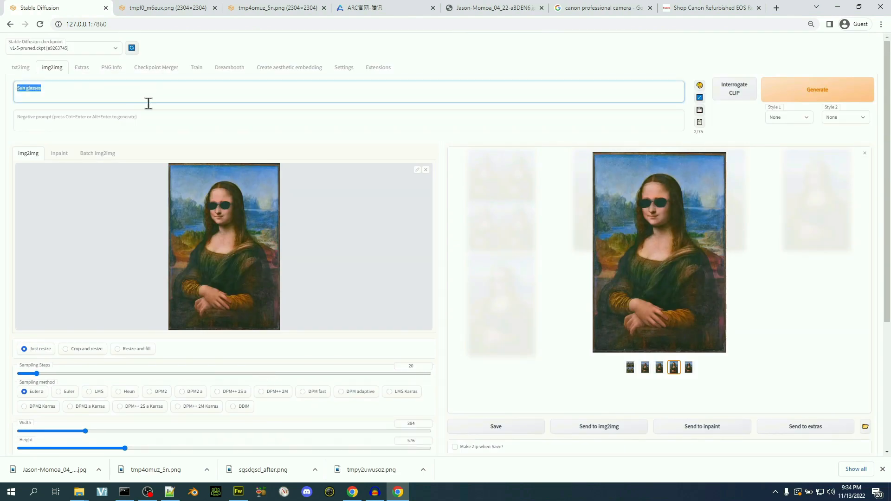
type("sa with s")
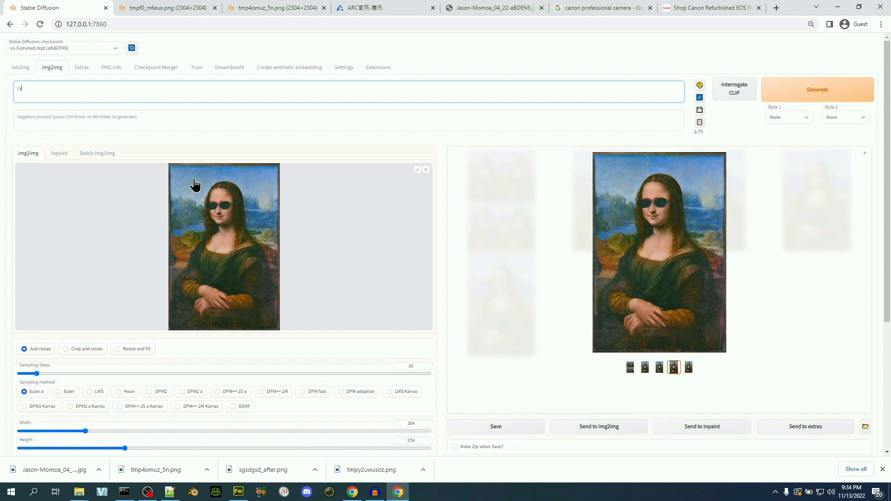
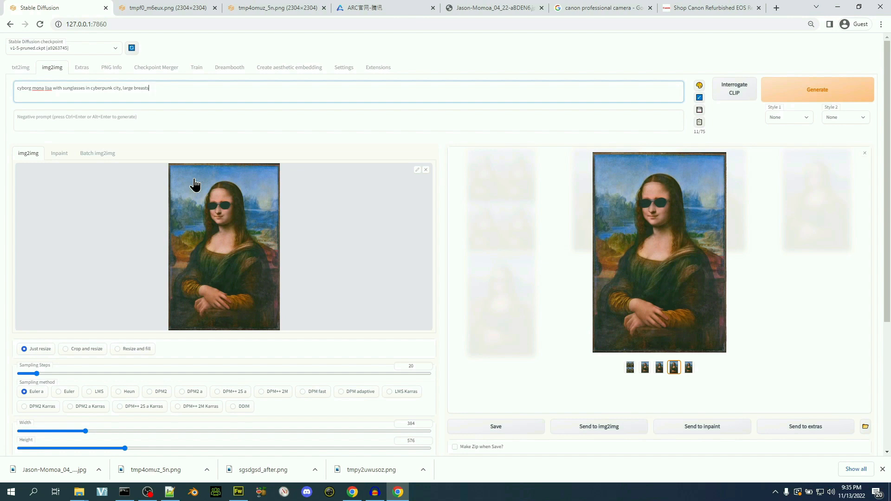
left_click(829, 96)
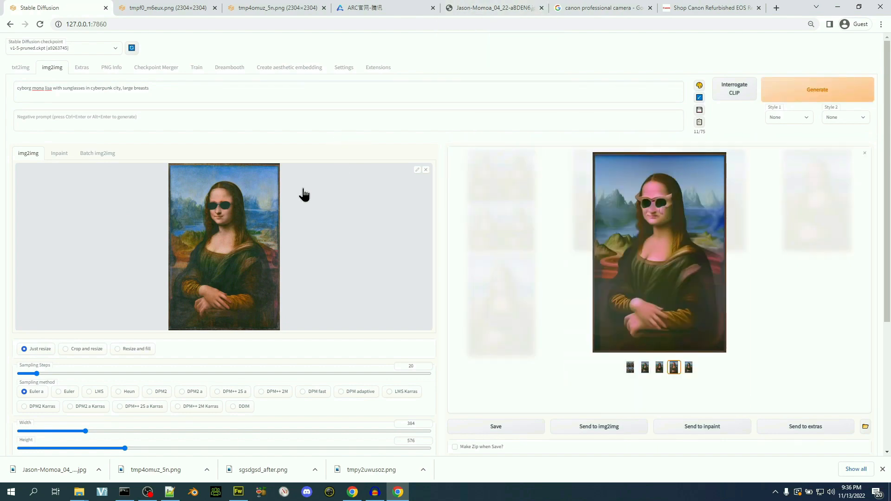
Raise the img2img denoising strength to 0.47 and generate a new batch of cyborg Mona Lisa variants.
left_click(864, 153)
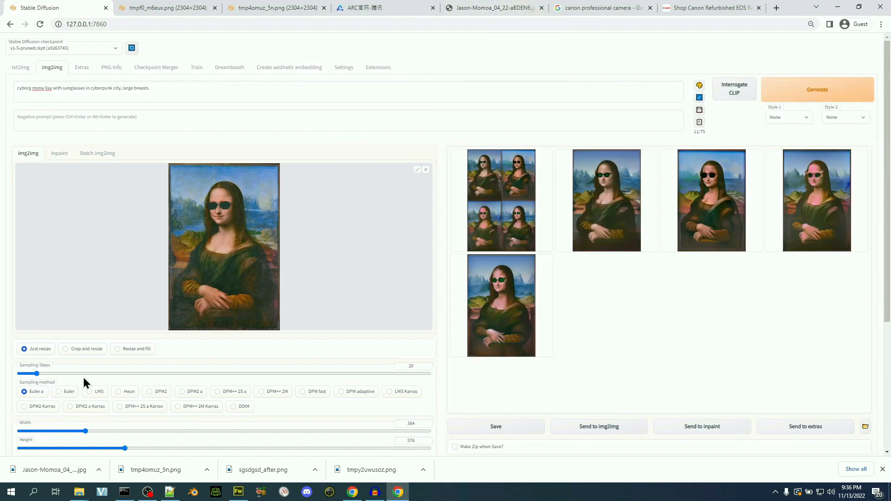
scroll(84, 381, "down", 4)
scroll(96, 379, "up", 3)
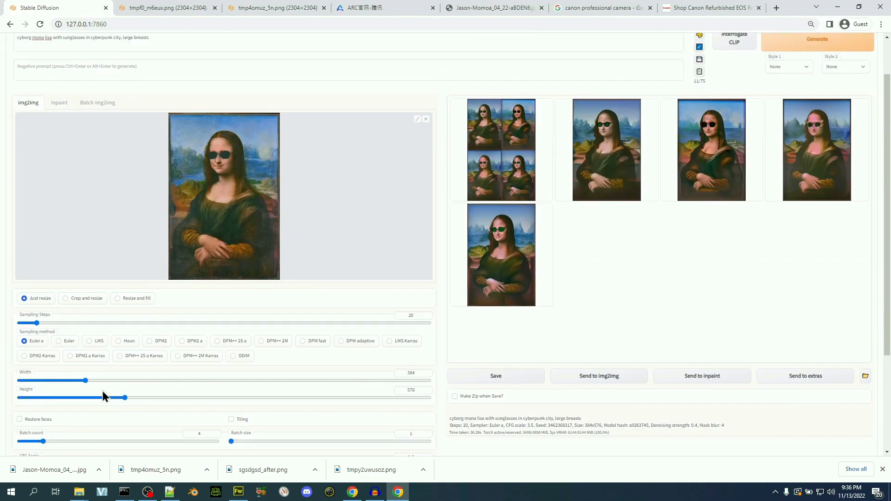
scroll(102, 392, "down", 3)
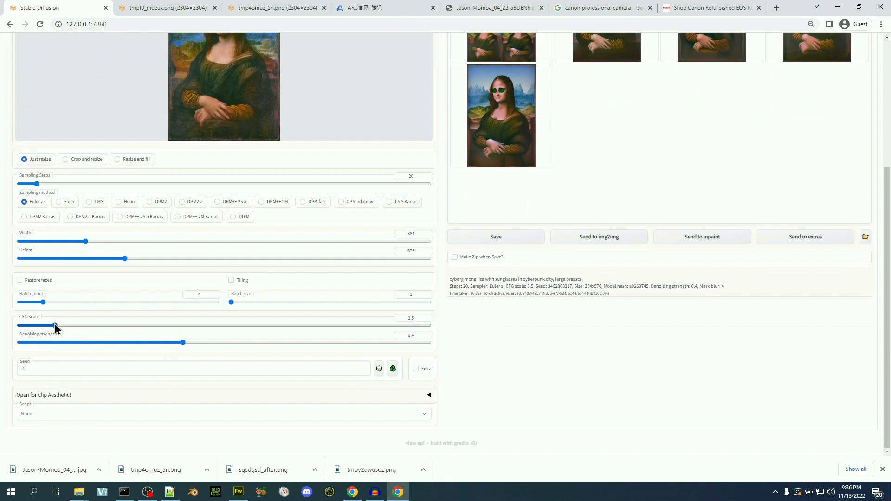
left_click_drag(182, 342, 211, 343)
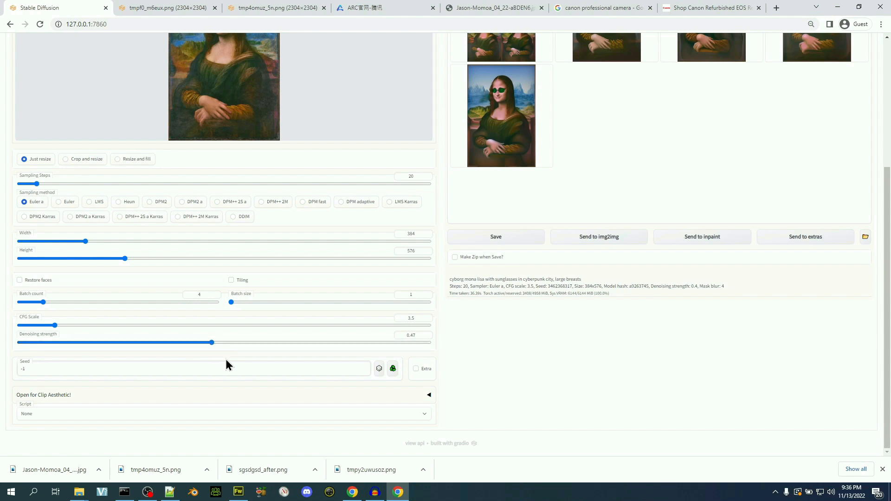
scroll(225, 364, "up", 4)
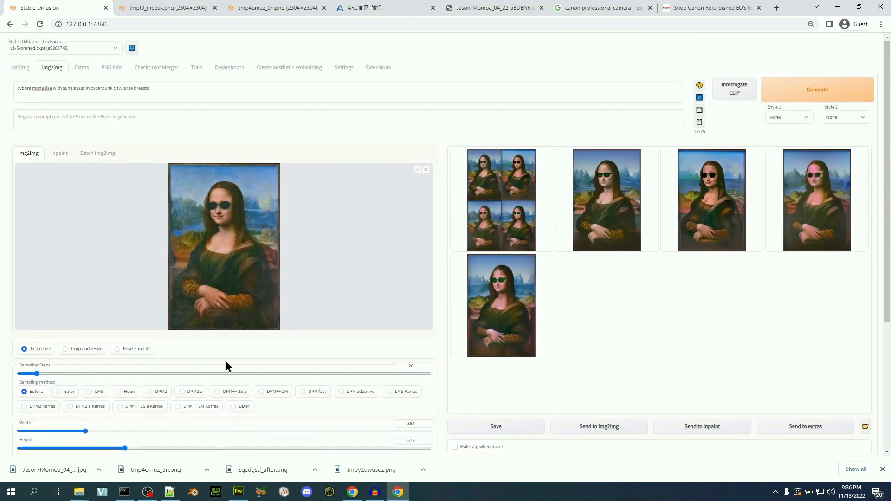
left_click(789, 94)
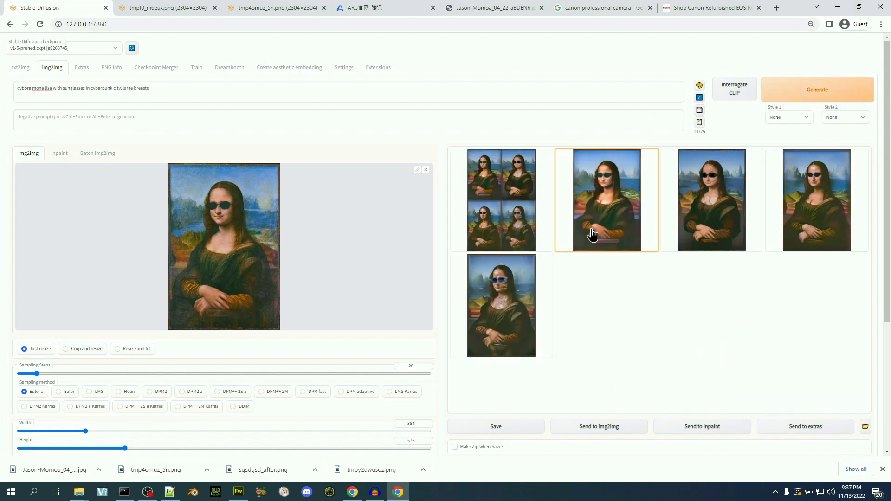
Examine the enlarged cyborg Mona Lisa variants and the combined grid for cyborg details and sunglasses.
left_click(592, 235)
left_click(641, 251)
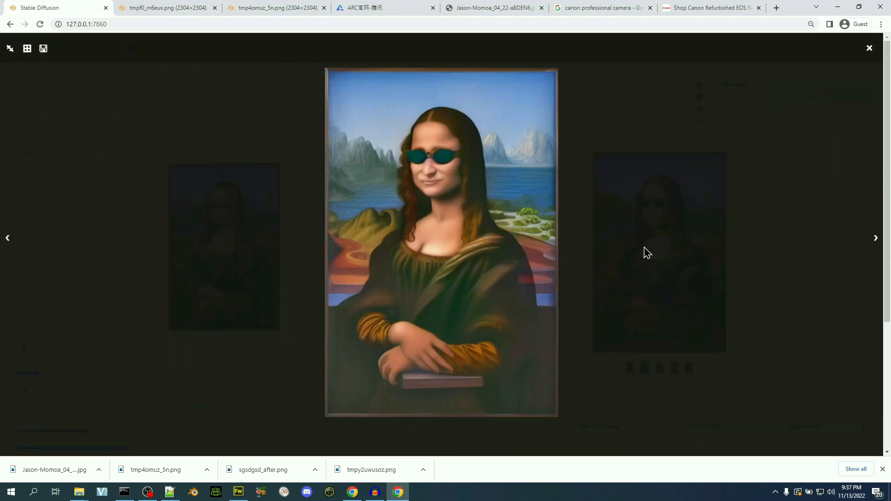
left_click(873, 246)
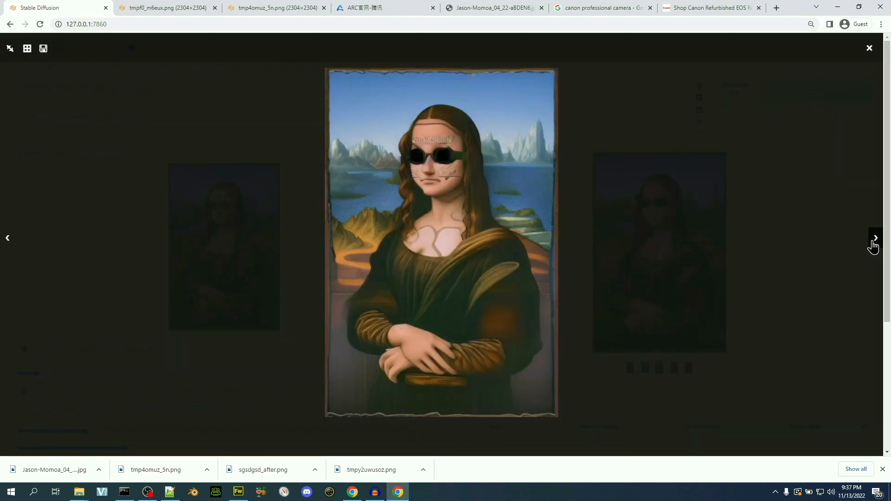
left_click(873, 246)
left_click(874, 246)
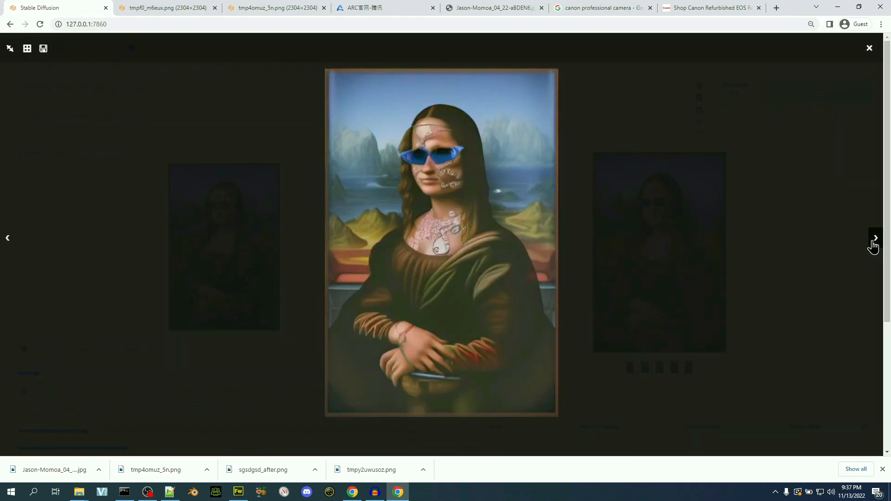
left_click(873, 246)
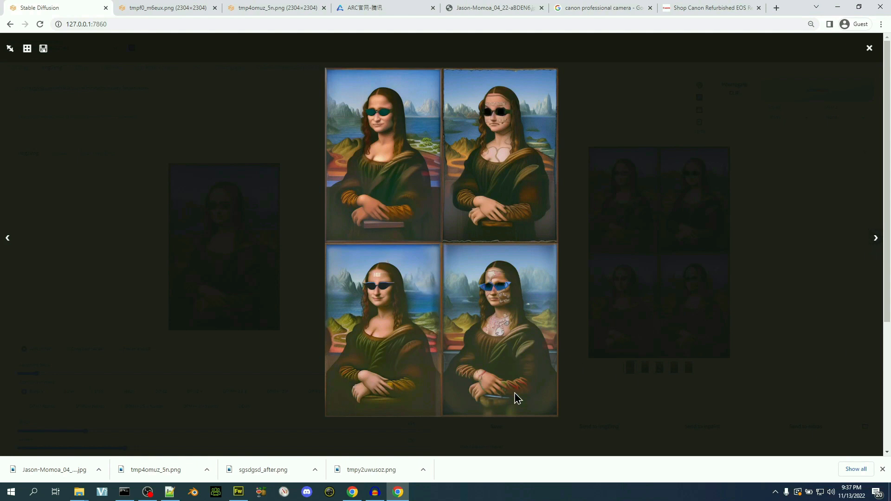
left_click(728, 308)
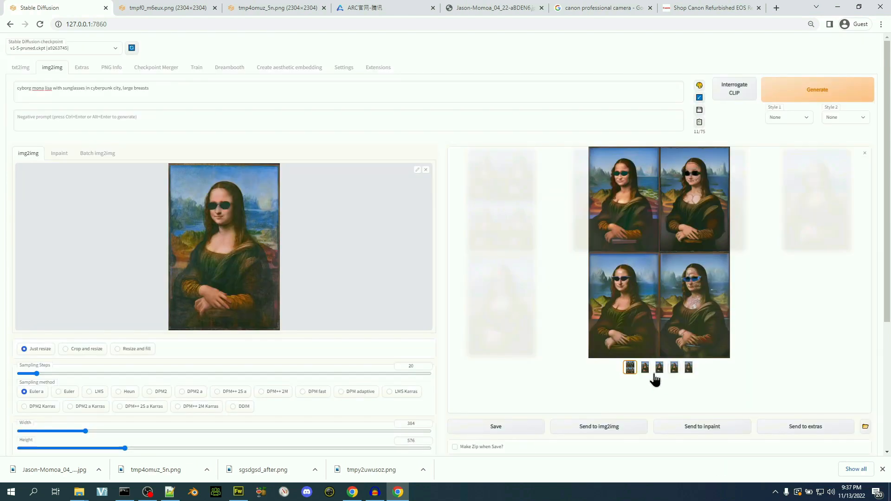
Load the fourth variant, with blue sunglasses and facial markings, as the img2img source and generate another batch from it.
left_click(686, 369)
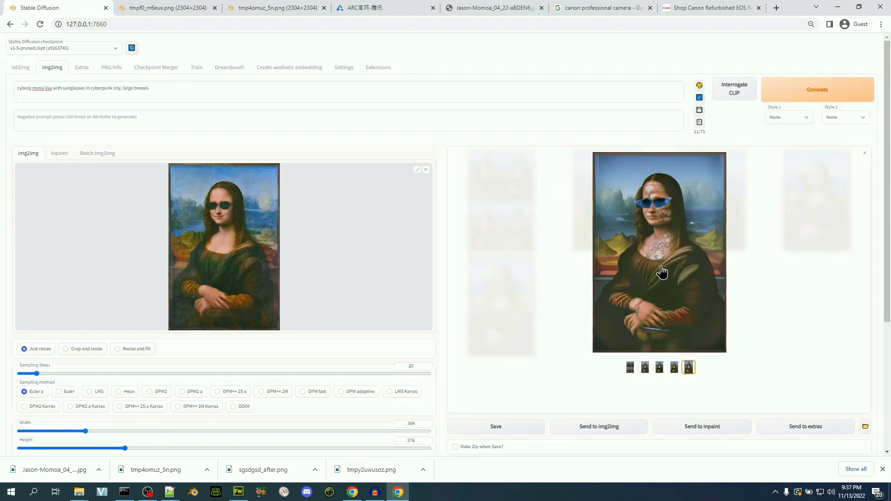
left_click_drag(677, 255, 249, 236)
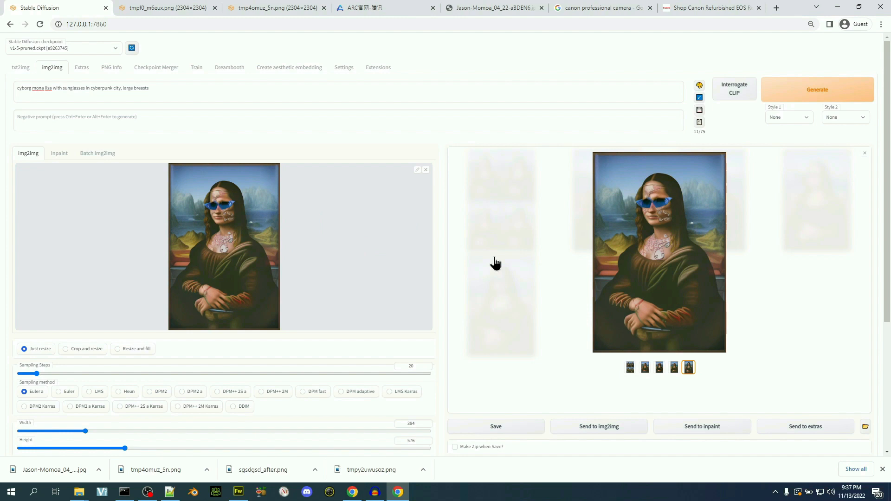
left_click(864, 154)
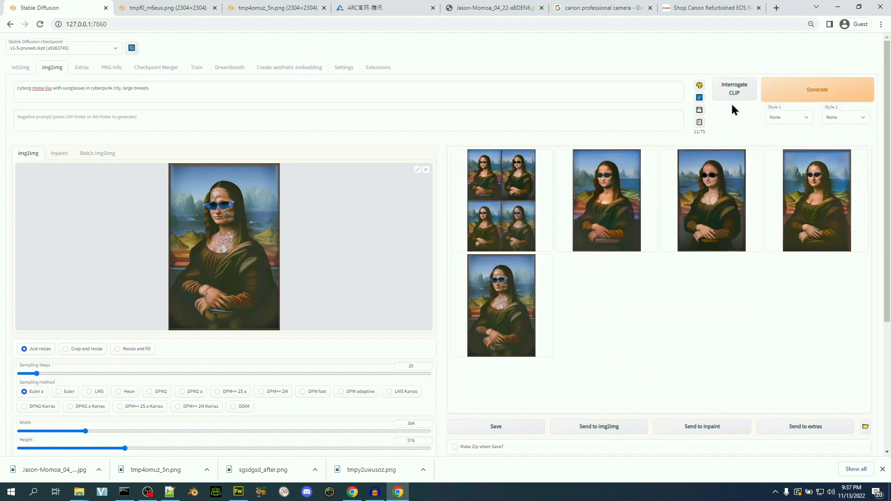
left_click(791, 92)
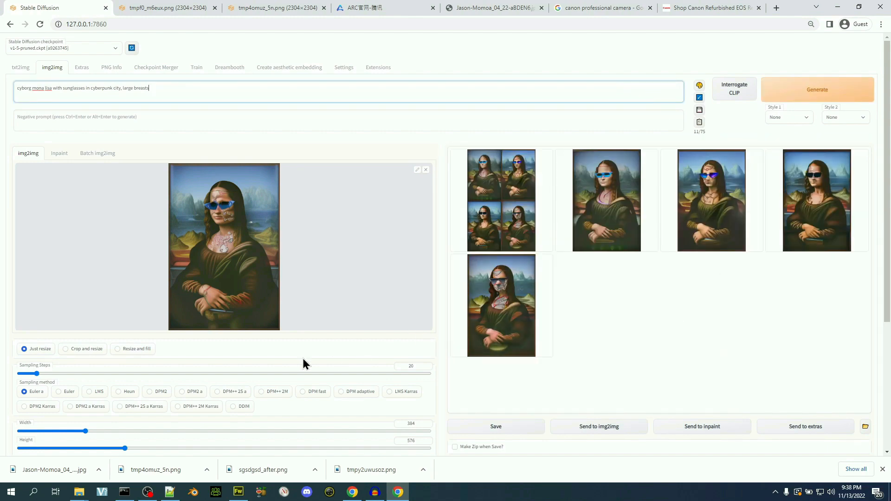
Save the img2img source image of the cyborg Mona Lisa with blue sunglasses to disk.
scroll(307, 371, "down", 4)
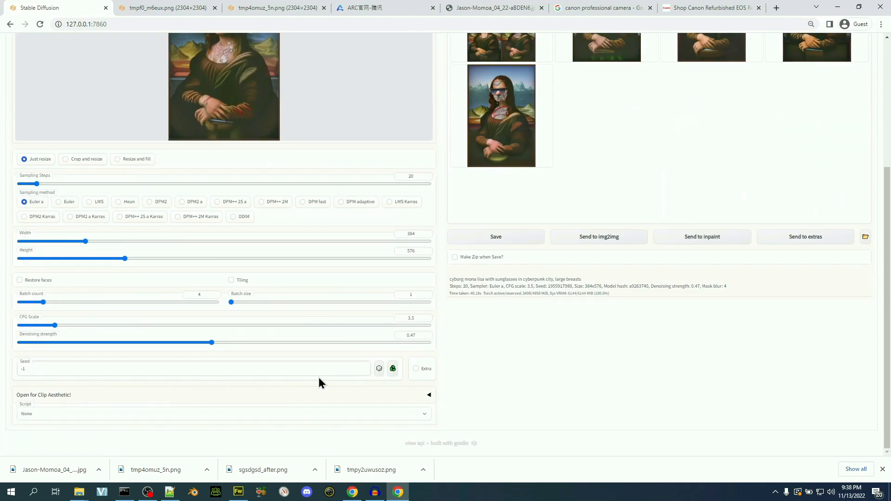
scroll(317, 376, "up", 4)
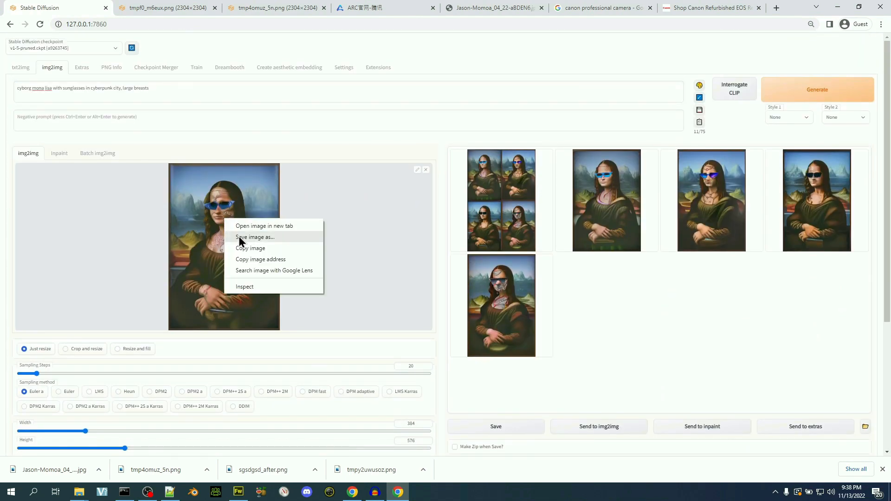
left_click(240, 237)
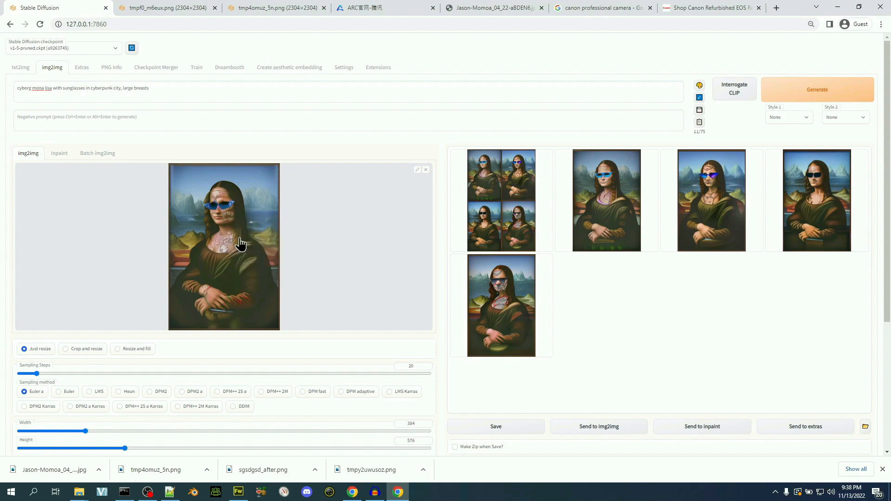
left_click(353, 259)
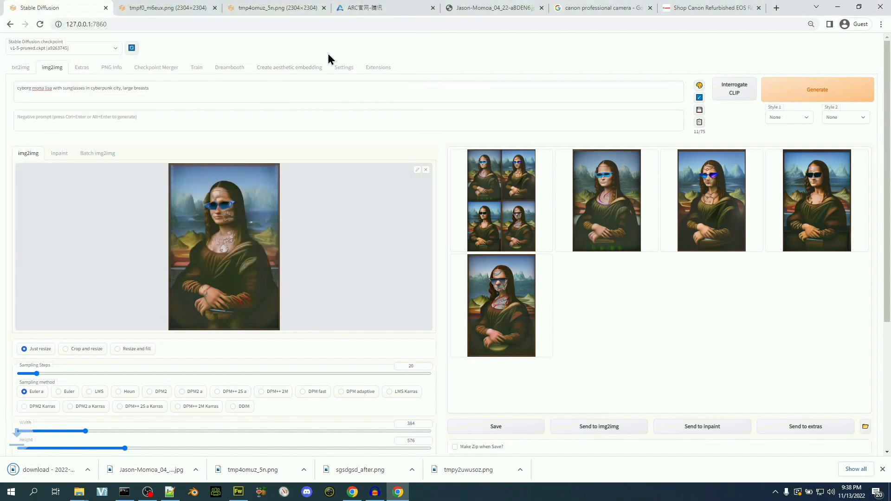
Switch to the ARC Human Matting page and upload the saved cyborg Mona Lisa image for background removal.
left_click(351, 10)
left_click(248, 380)
double_click(207, 150)
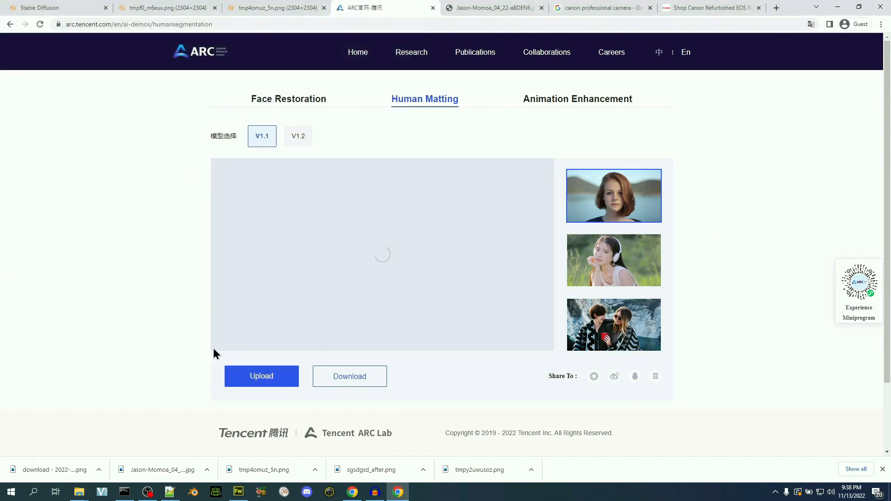
Switch to Fireworks and open the saved full image "download - 2022-11-13T213841.542.png".
left_click(238, 492)
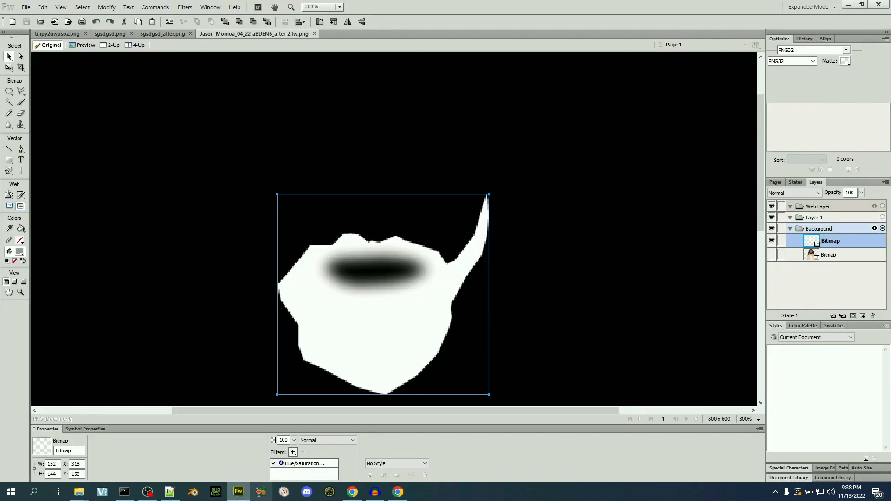
left_click(40, 21)
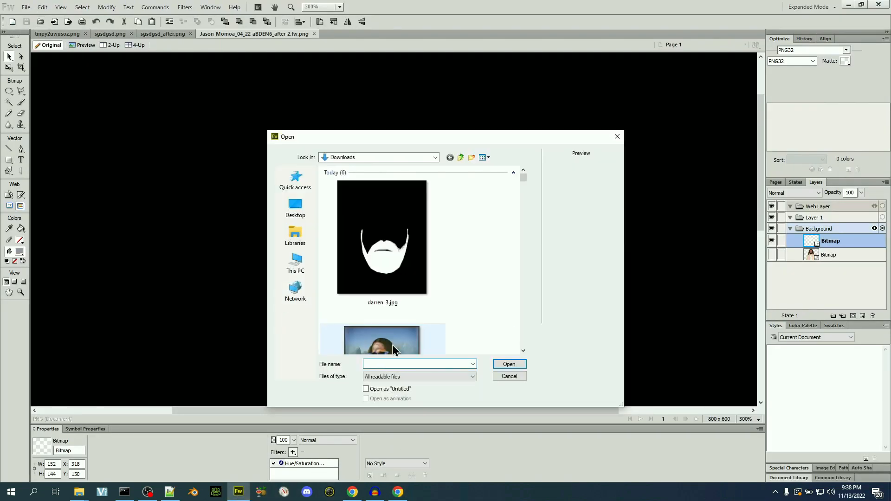
double_click(396, 241)
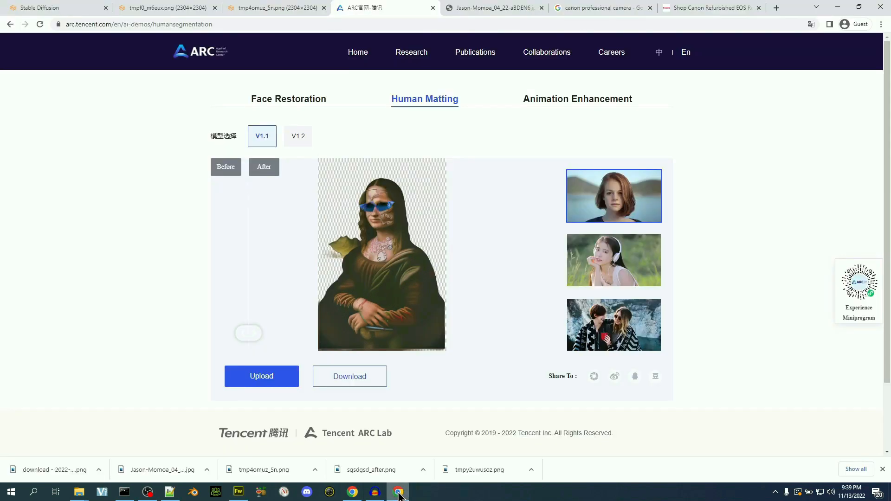
Download the matted Mona Lisa from the ARC page and open "download - 2022-11-13T213841_after.png" in Fireworks.
left_click(398, 492)
left_click(346, 381)
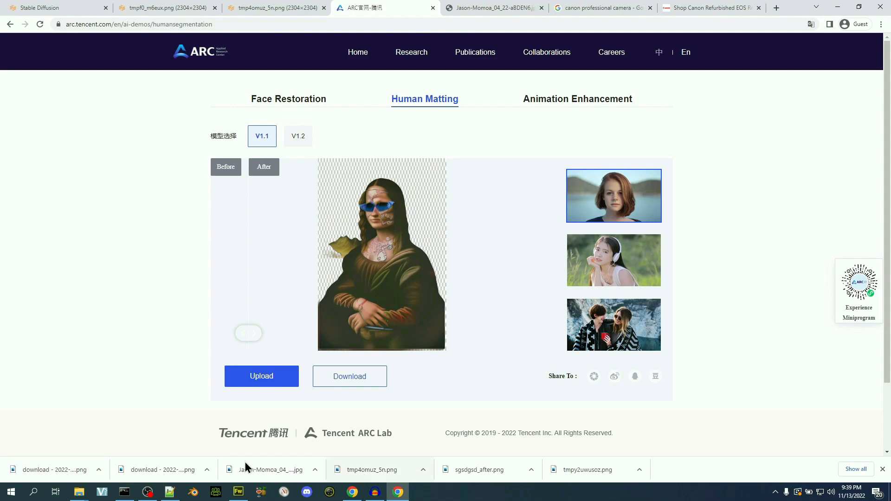
left_click(238, 492)
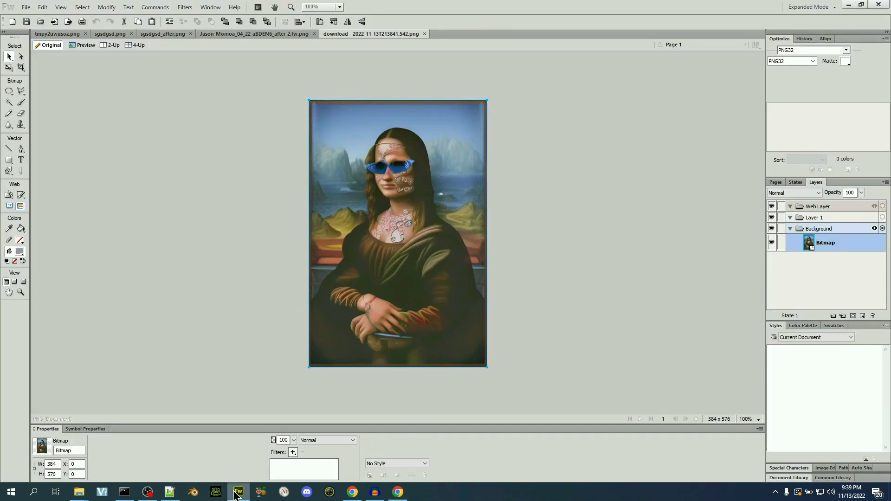
left_click(40, 22)
double_click(380, 254)
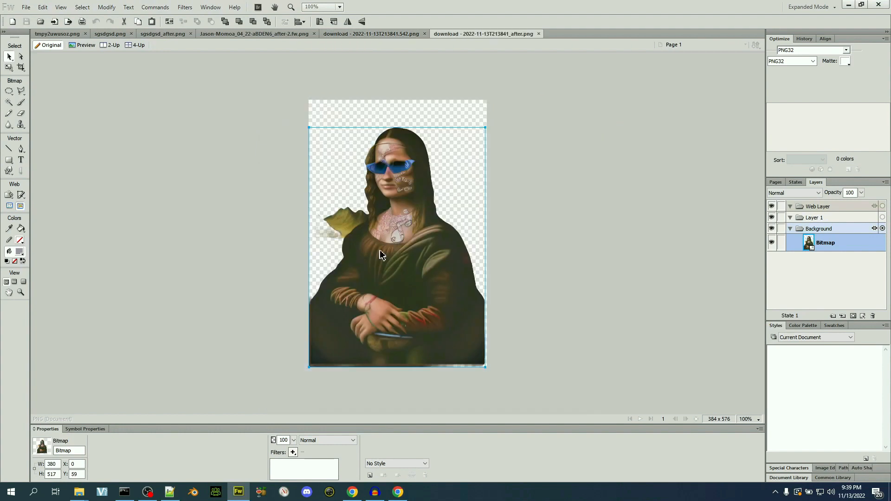
Erase the leftover patch of background hill beside the cutout figure's shoulder.
left_click(21, 114)
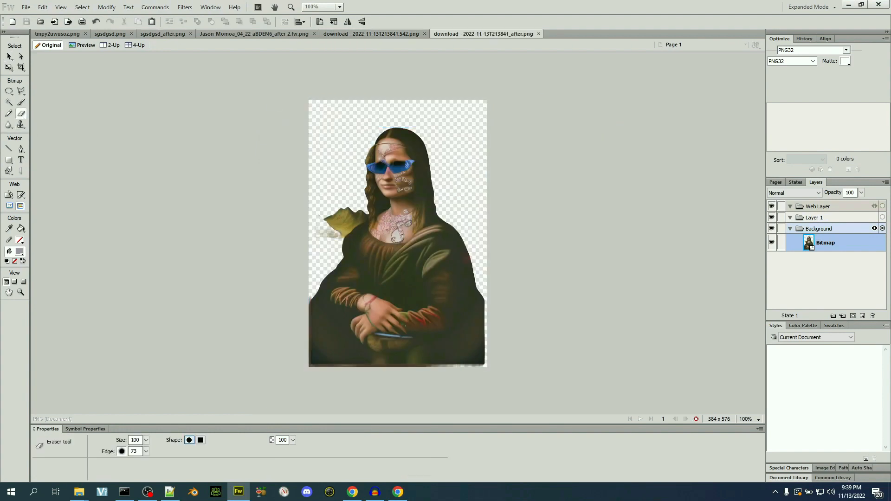
mouse_move(345, 208)
left_mouse_down()
mouse_move(342, 201)
mouse_move(334, 214)
mouse_move(340, 201)
left_mouse_up()
left_click(9, 56)
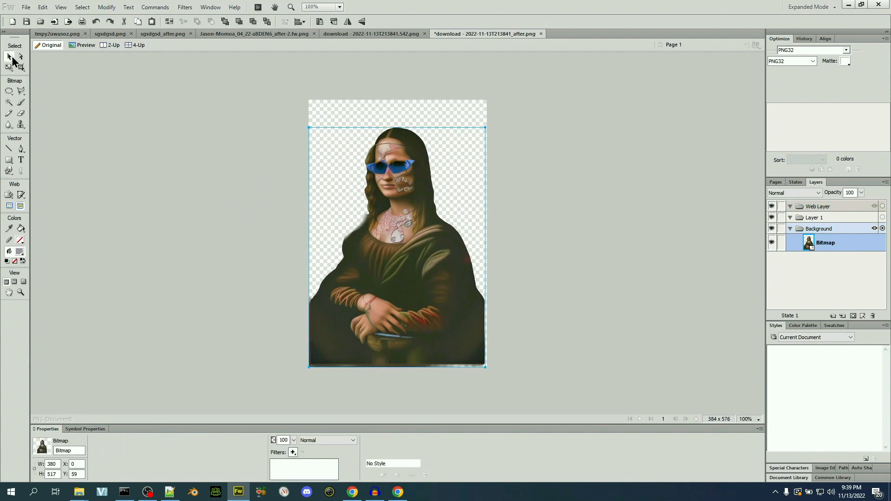
Copy the cleaned cutout figure and paste it above the full Mona Lisa image in the other document.
right_click(401, 148)
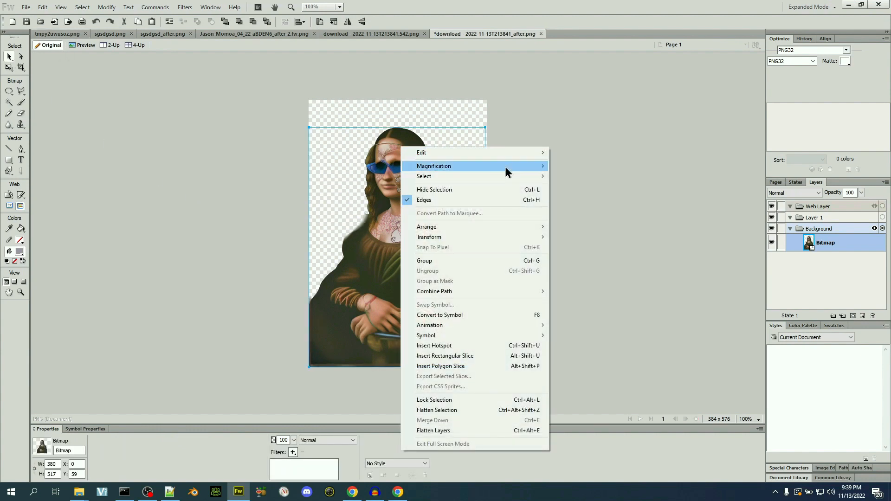
mouse_move(501, 152)
left_click(569, 162)
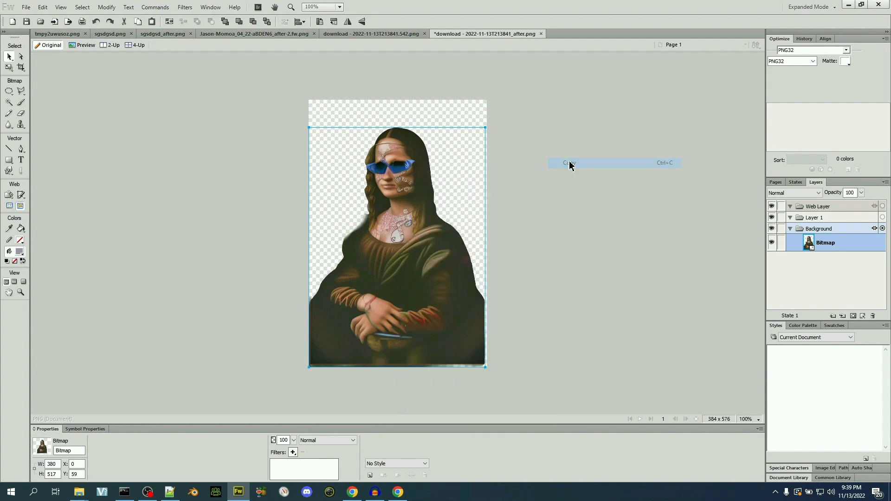
left_click(342, 36)
right_click(148, 96)
left_click(153, 96)
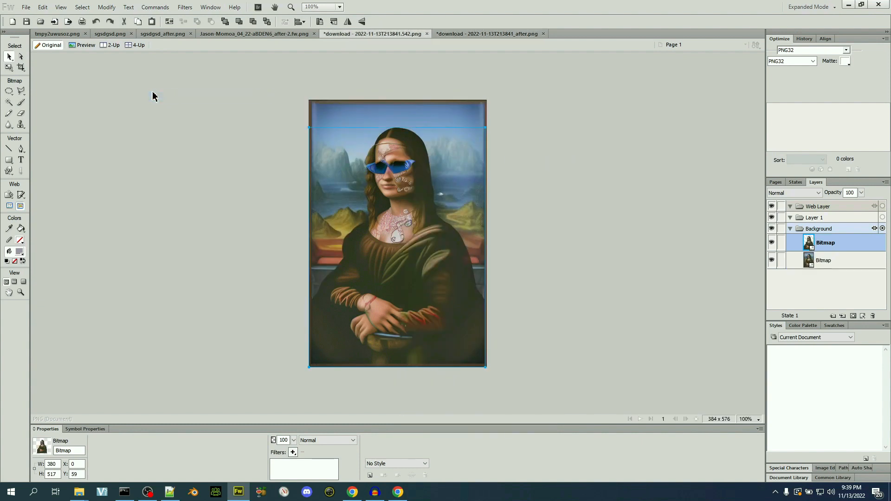
Add noise with an amount of 27 to the full Mona Lisa bitmap behind the cutout figure and save the file.
left_click(332, 113)
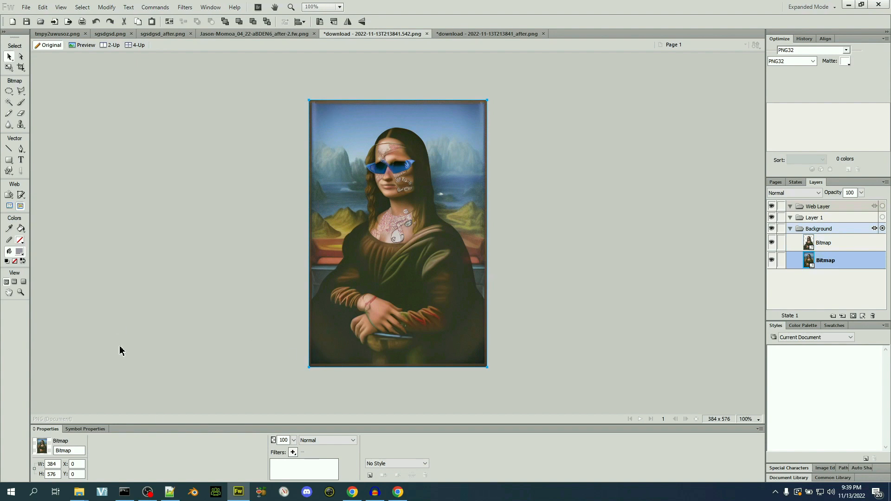
left_click(293, 453)
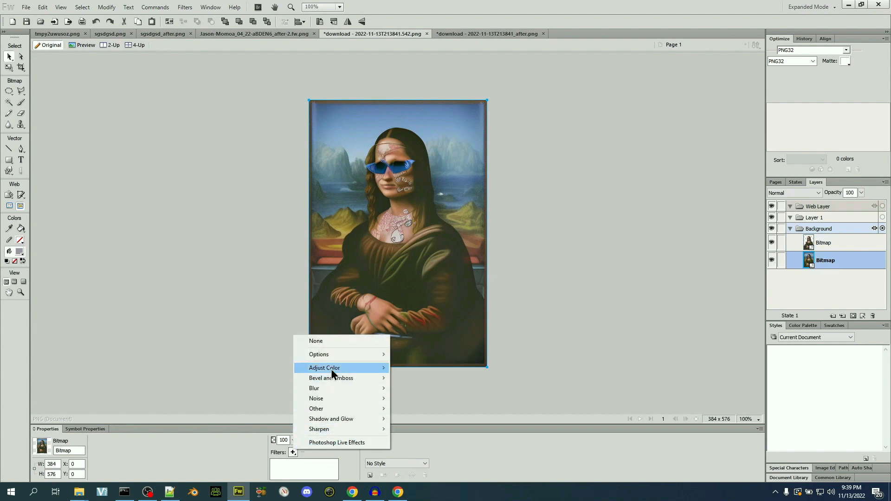
mouse_move(330, 367)
mouse_move(344, 398)
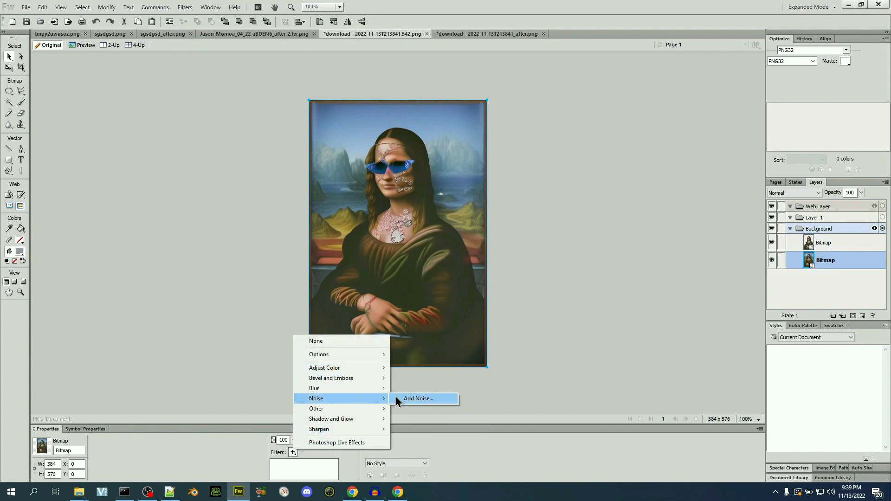
left_click(411, 398)
mouse_move(437, 241)
left_mouse_down()
mouse_move(435, 223)
mouse_move(437, 251)
left_mouse_up()
left_click(428, 255)
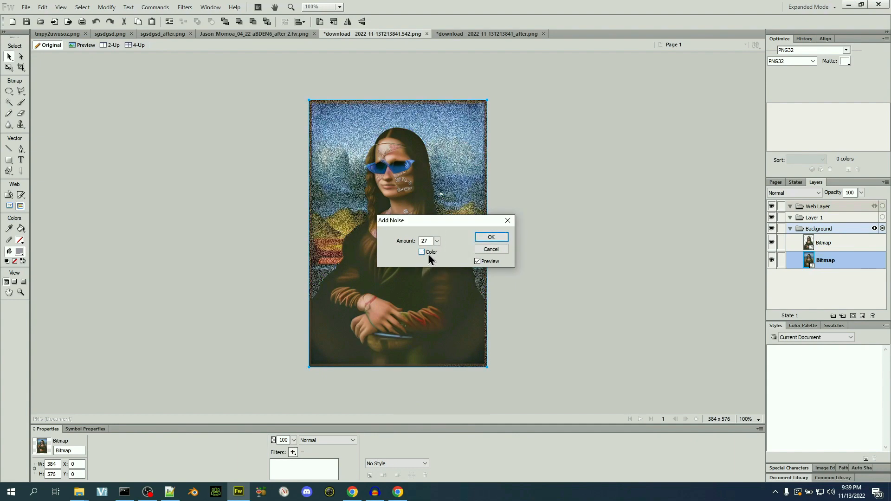
left_click(492, 238)
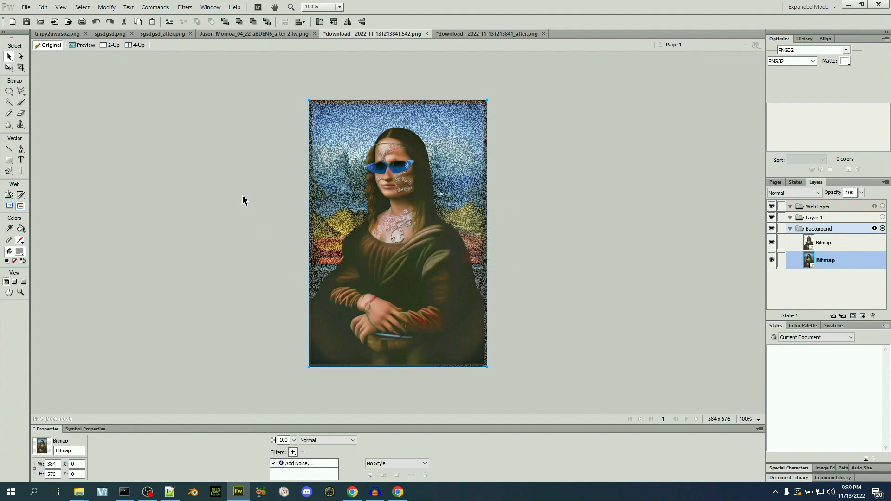
left_click(27, 22)
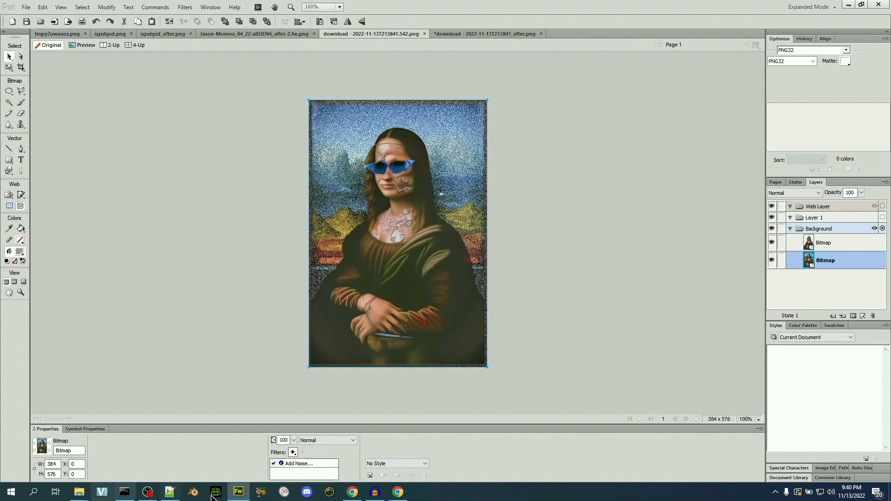
Switch to the Stable Diffusion page in Chrome and replace the img2img source with the saved noisy-background image.
left_click(398, 492)
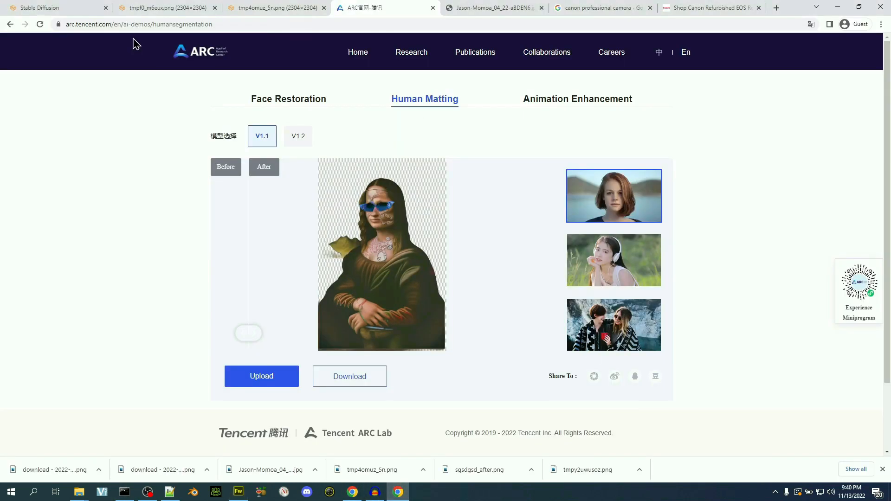
left_click(133, 11)
left_click(59, 12)
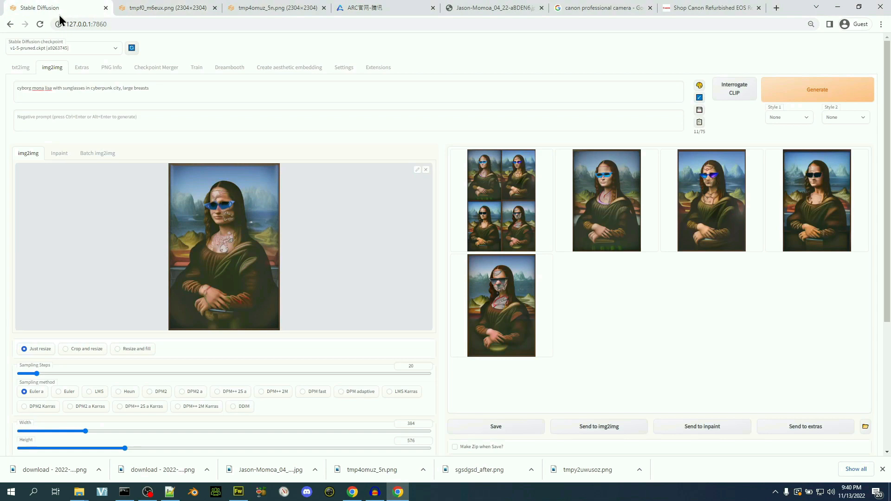
left_click(425, 170)
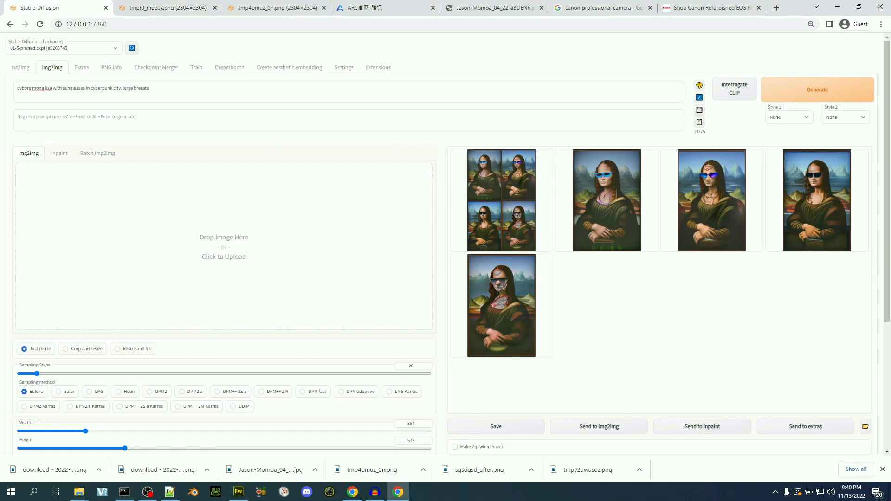
mouse_move(79, 492)
left_click(50, 460)
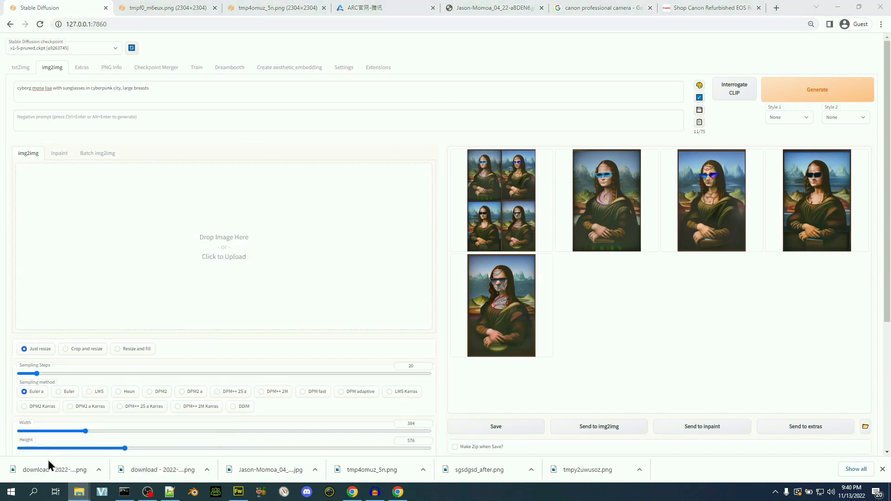
left_click_drag(8, 239, 244, 264)
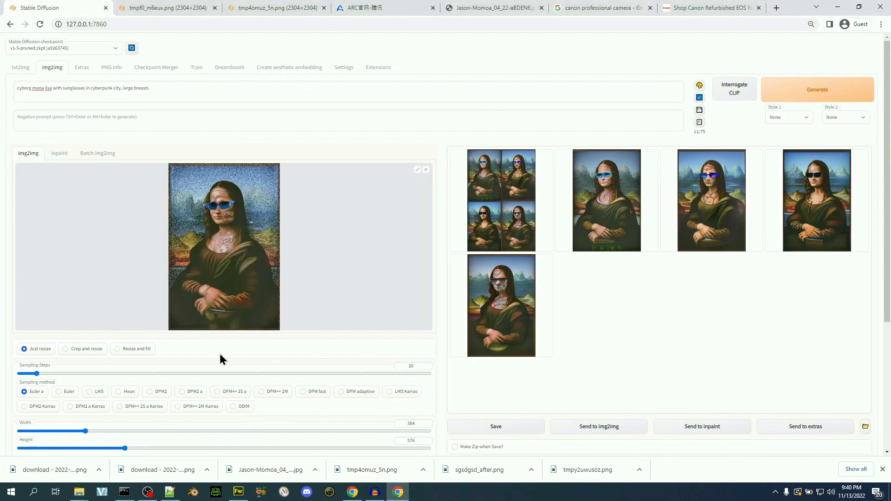
Generate a new img2img batch from the noisy-background Mona Lisa with the current settings.
scroll(229, 360, "down", 4)
scroll(159, 364, "up", 2)
scroll(160, 356, "up", 3)
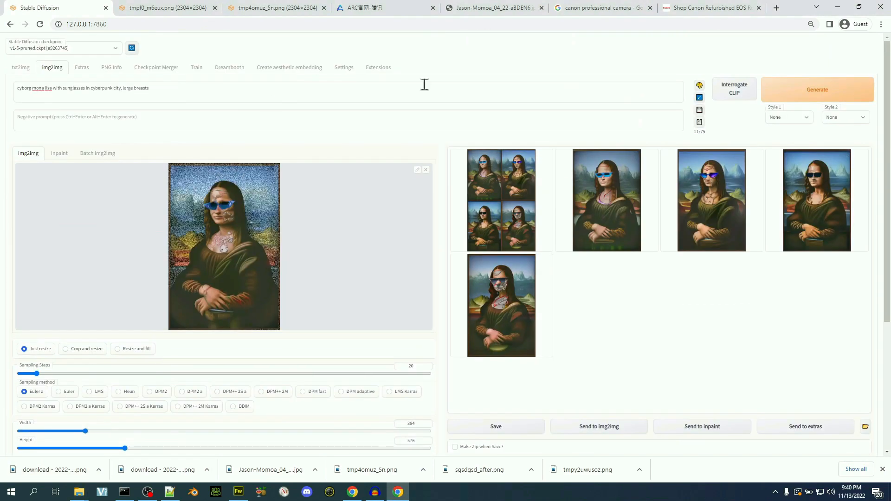
left_click(802, 92)
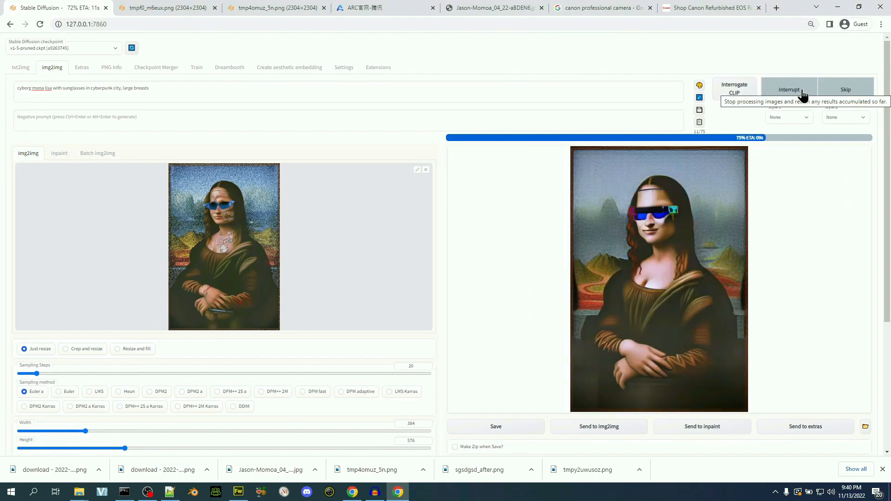
Extend the prompt with "tall buildings, signs, street scene" and generate another batch.
left_click(512, 101)
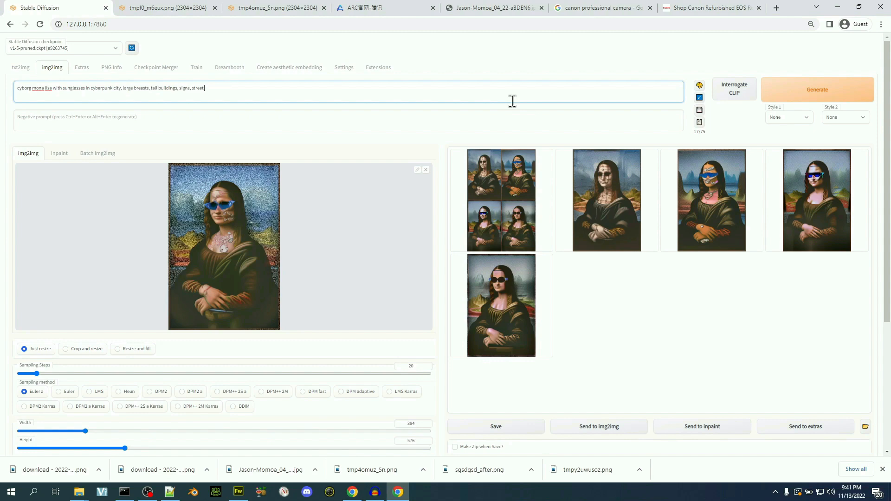
left_click(803, 88)
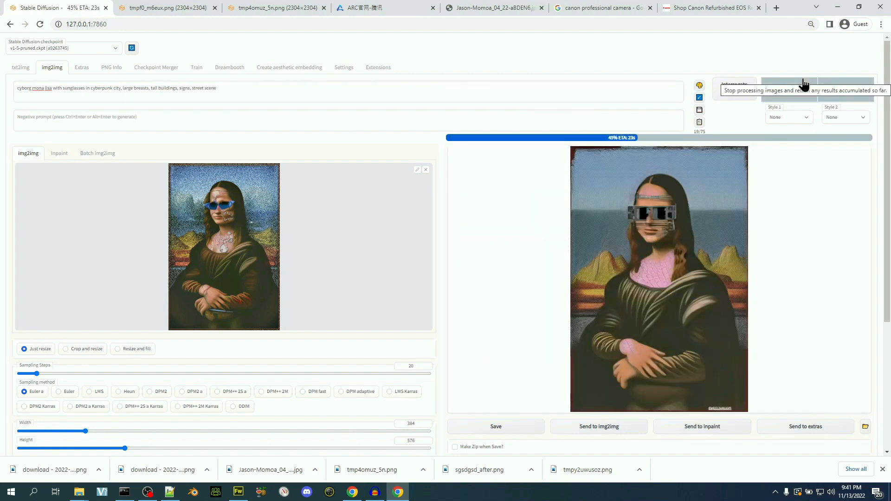
Raise the denoising strength to 0.55 and generate another batch.
scroll(360, 223, "down", 4)
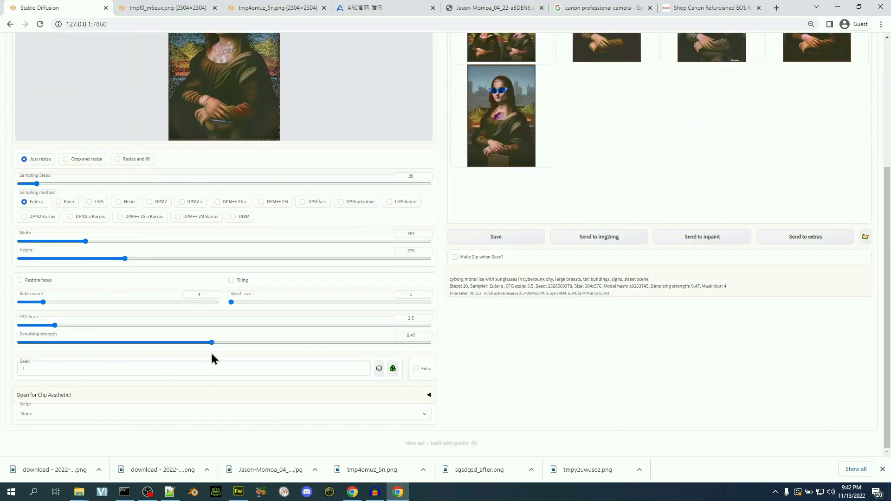
left_click_drag(212, 343, 245, 343)
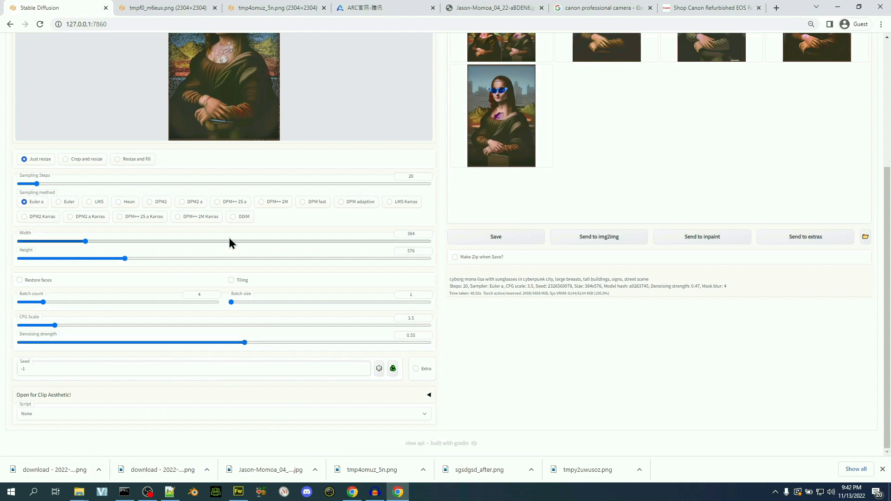
scroll(297, 351, "up", 1)
scroll(297, 346, "up", 4)
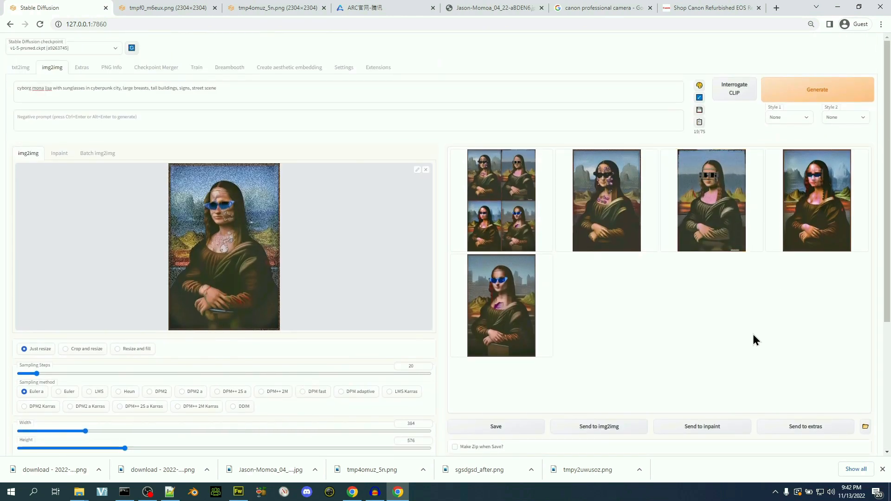
left_click(805, 93)
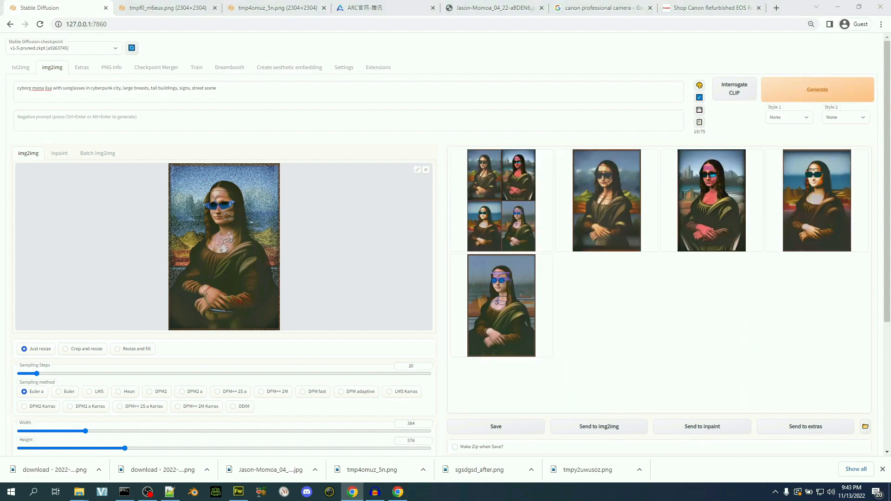
Switch to Fireworks, import "buildings-1870010_960_720.jpg" and place it over the whole canvas at about X -288, Y -65.
left_click(239, 493)
left_click(26, 6)
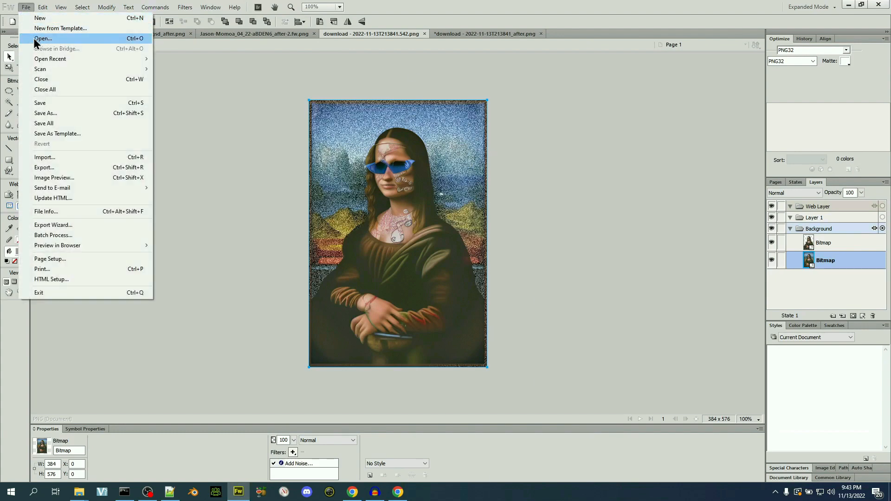
left_click(93, 160)
left_click(370, 259)
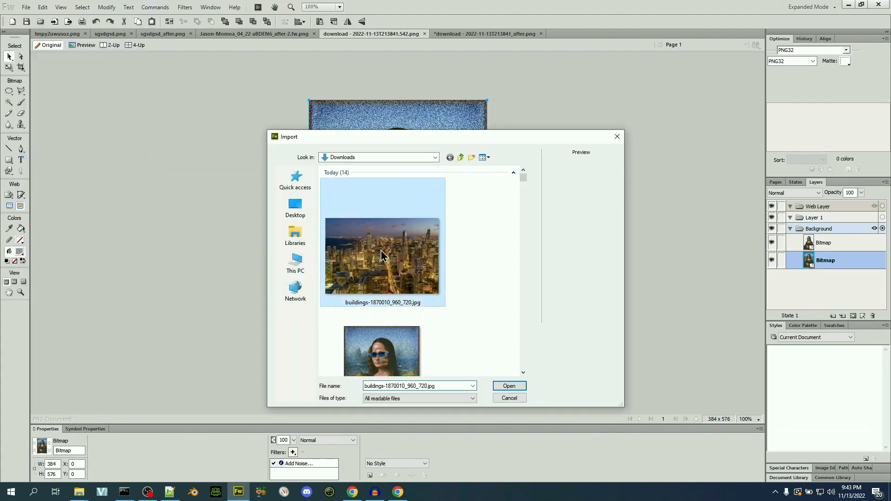
left_click(505, 383)
left_click(279, 91)
left_click_drag(492, 288, 391, 259)
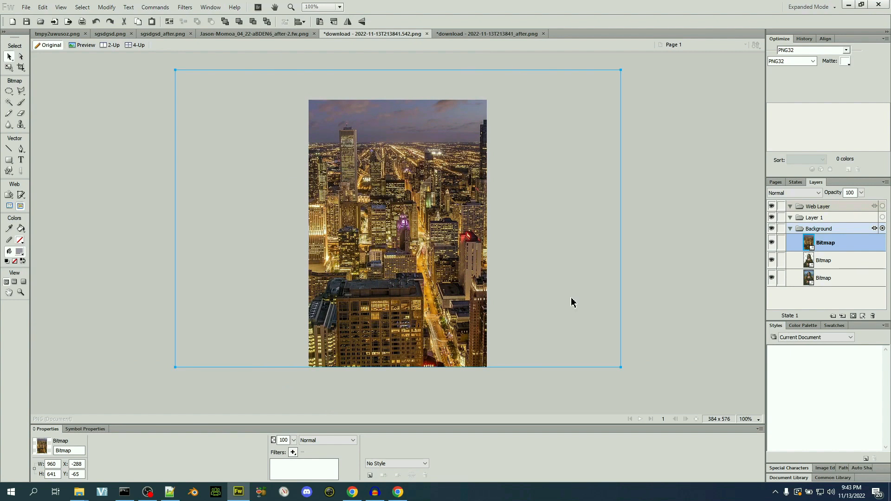
Put the city bitmap directly beneath the cutout figure, set its opacity to 55 and save the file.
left_click_drag(866, 241, 839, 272)
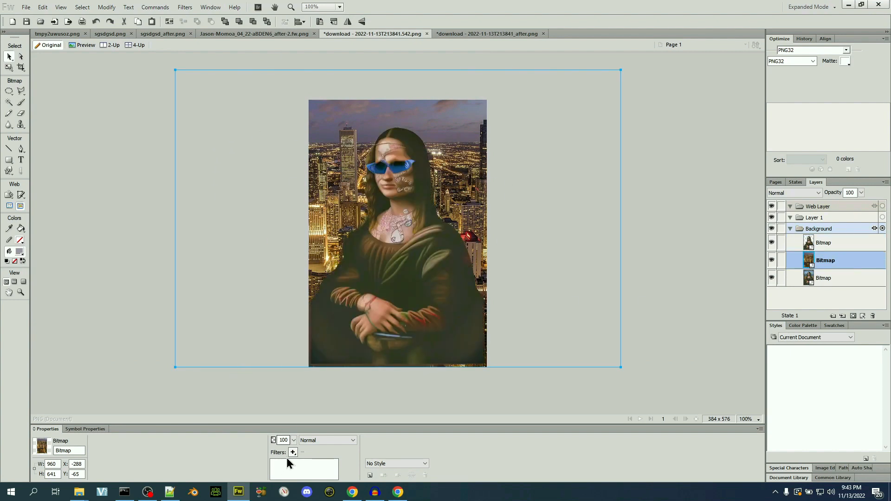
mouse_move(294, 439)
left_mouse_down()
mouse_move(295, 398)
mouse_move(295, 429)
left_mouse_up()
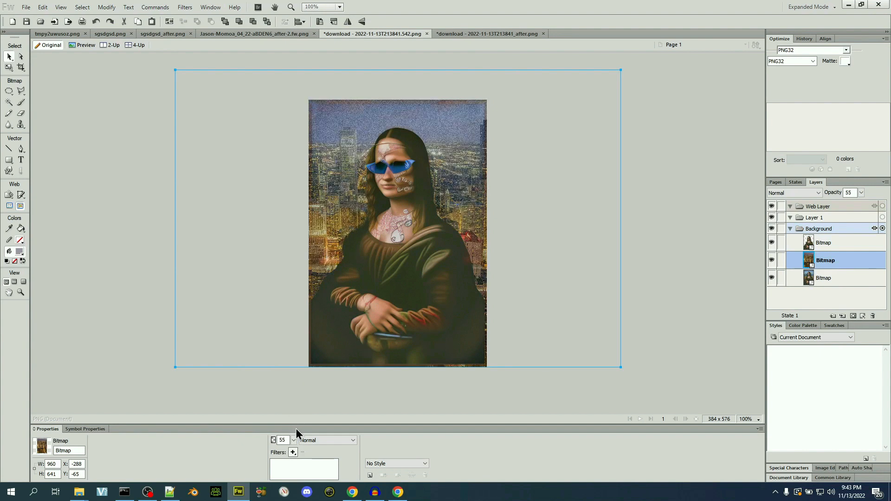
left_click(23, 26)
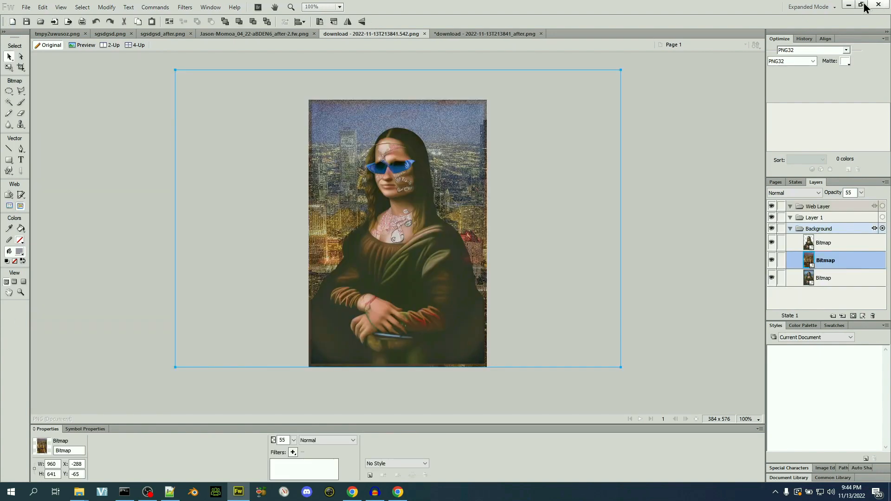
Return to Stable Diffusion, replace the img2img source with the saved city composite and generate a batch.
left_click(847, 6)
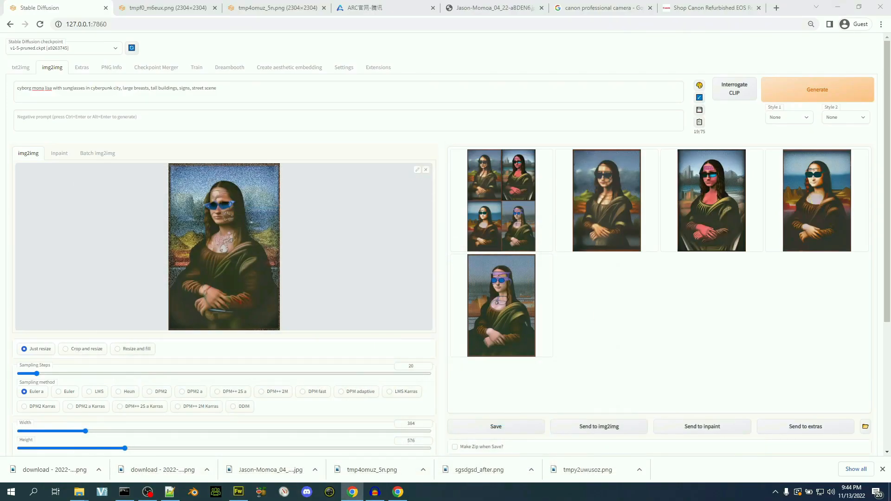
left_click(426, 170)
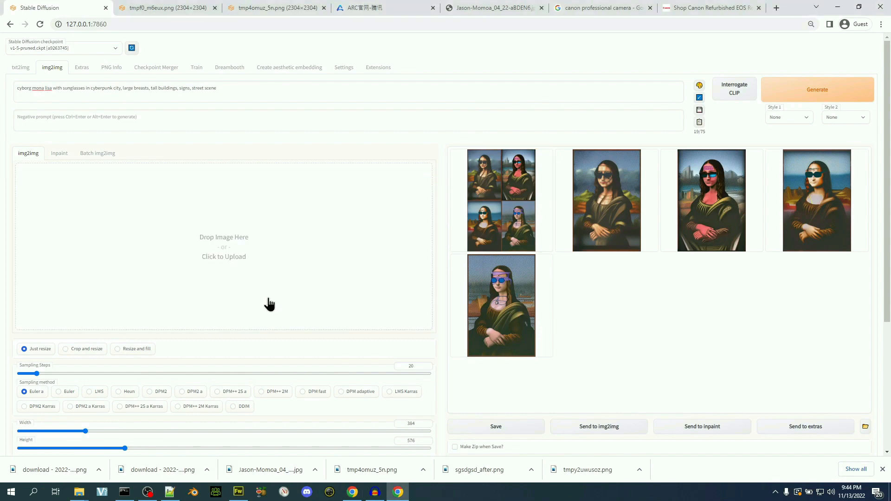
left_click(213, 263)
double_click(199, 143)
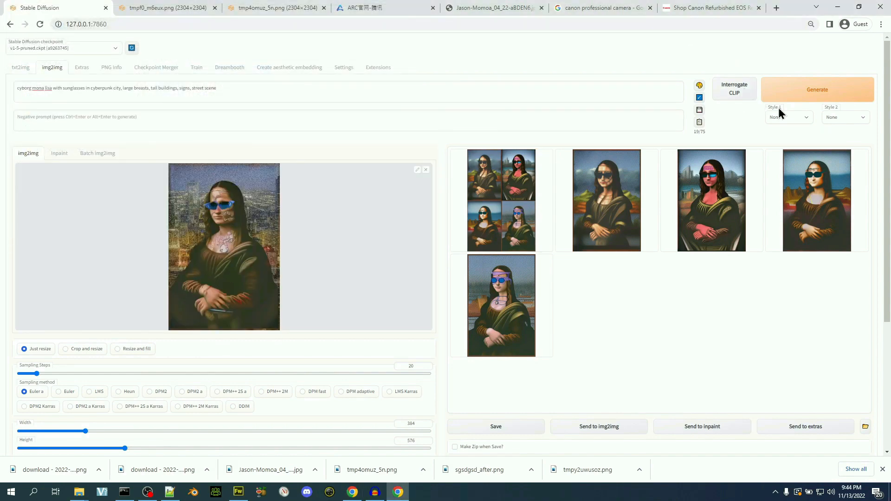
left_click(828, 94)
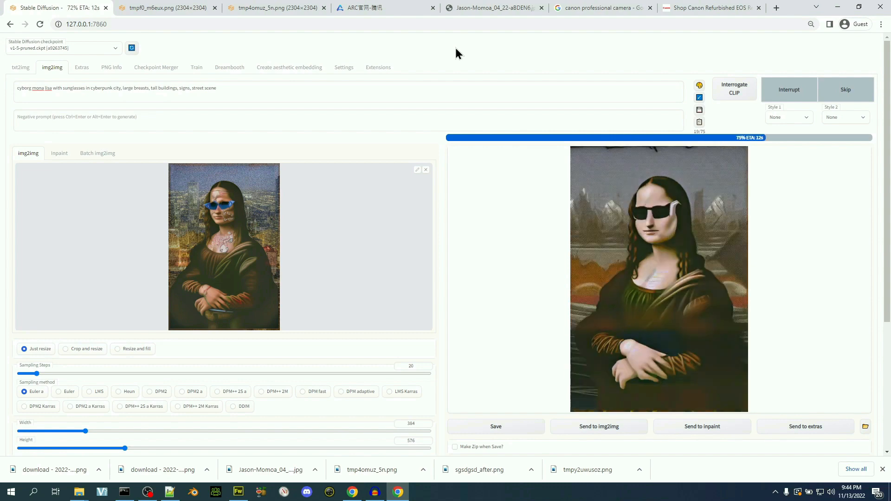
Enlarge the result with skyscrapers behind the figure and use that image as the new img2img source.
left_click(687, 227)
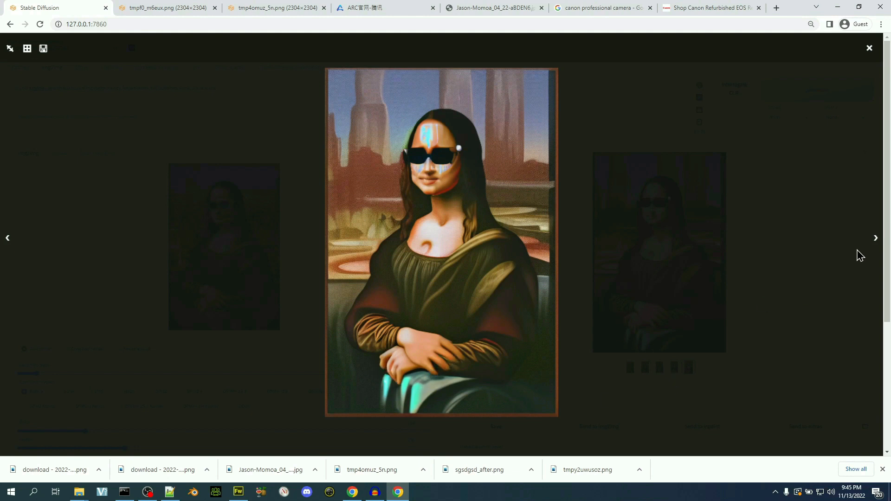
left_click(813, 238)
left_click_drag(646, 268, 232, 253)
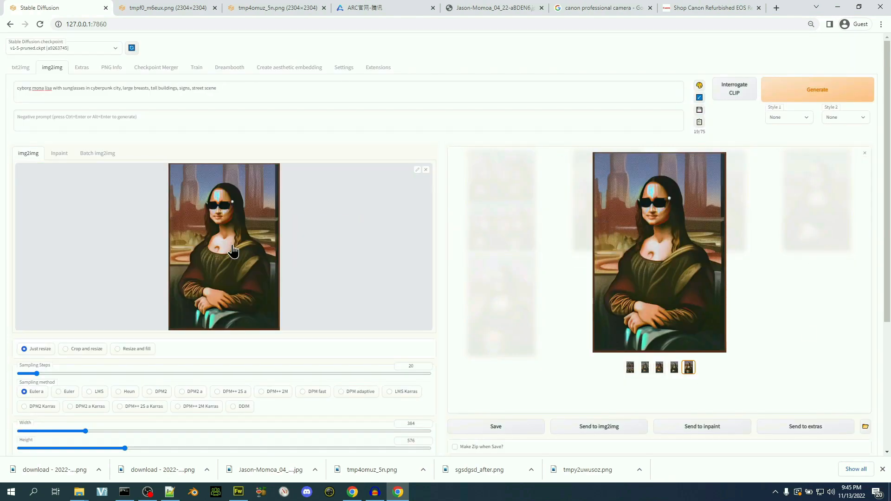
left_click(864, 154)
Set the output size to 448 wide by 640 high and generate a batch from the new source.
scroll(293, 353, "down", 3)
scroll(290, 346, "down", 2)
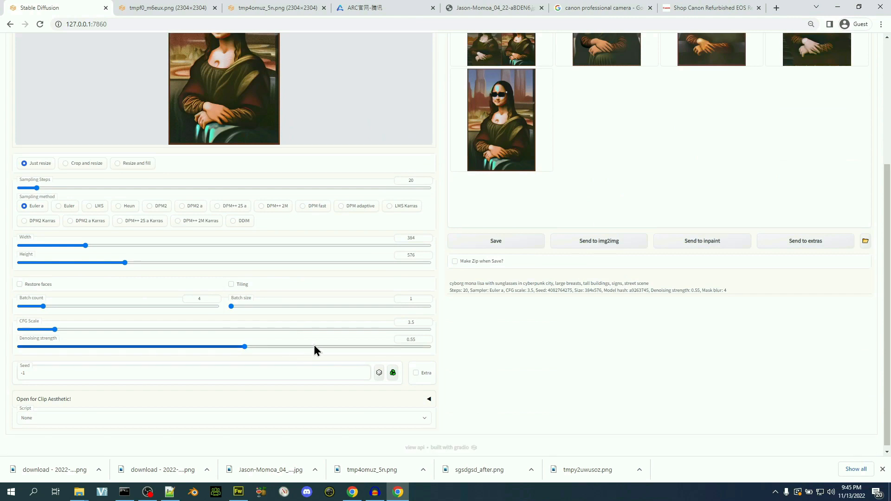
left_click_drag(87, 245, 135, 262)
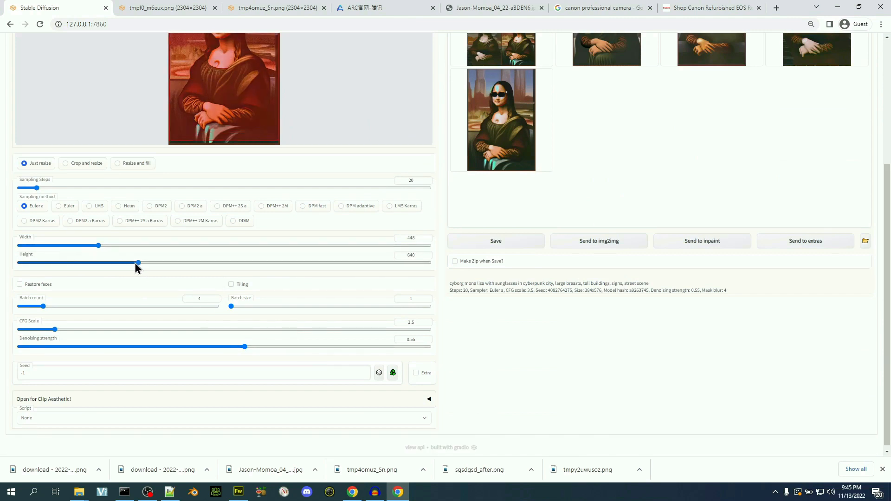
scroll(252, 288, "up", 3)
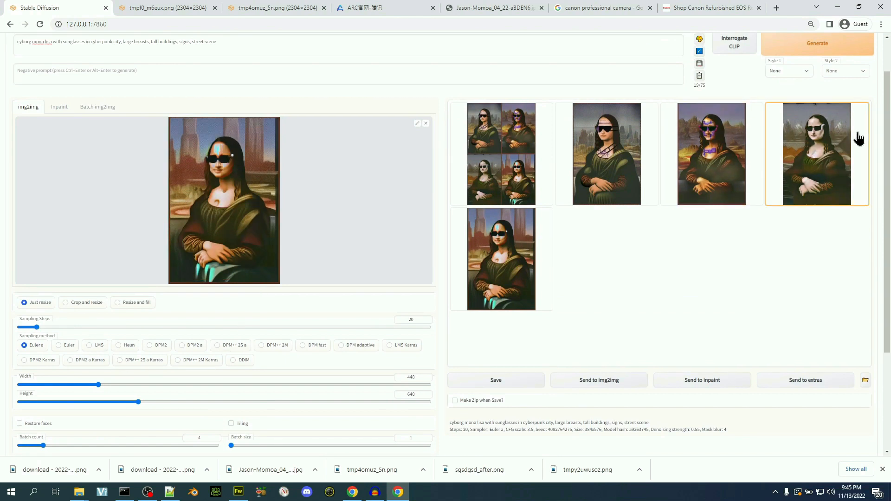
left_click(800, 46)
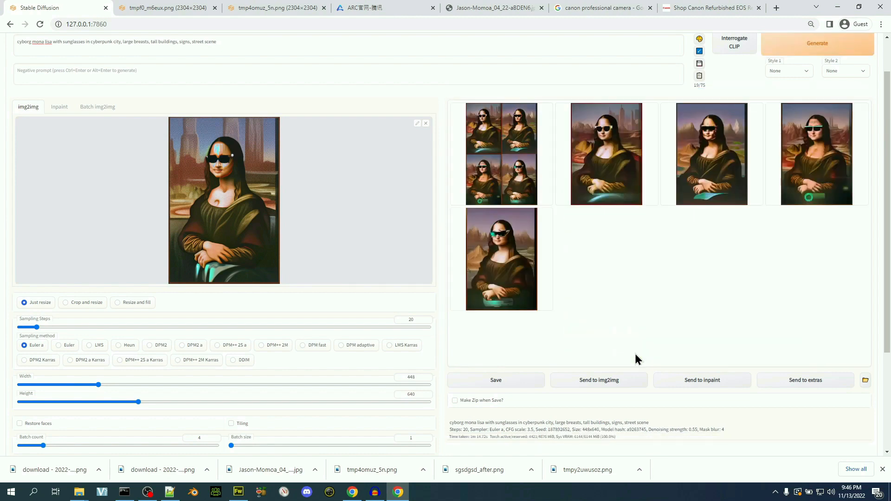
Enlarge the result with the light-framed sunglasses and distant skyscrapers and save it as an image file.
left_click(603, 200)
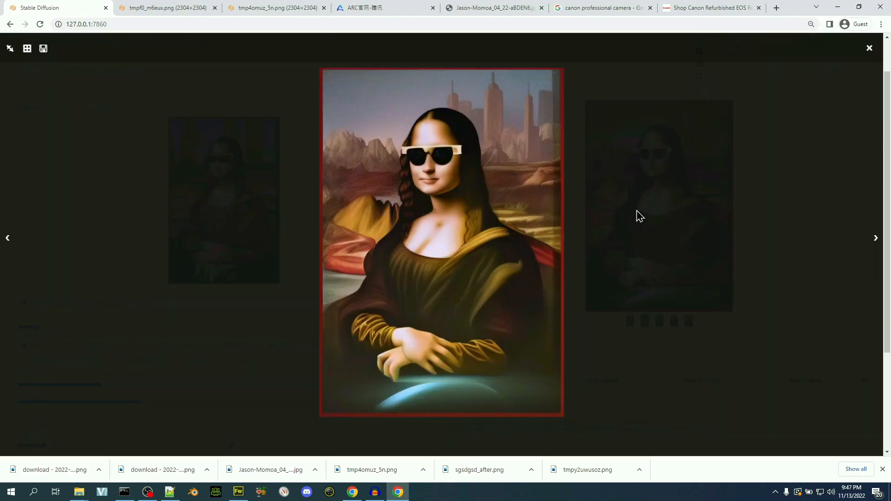
right_click(435, 217)
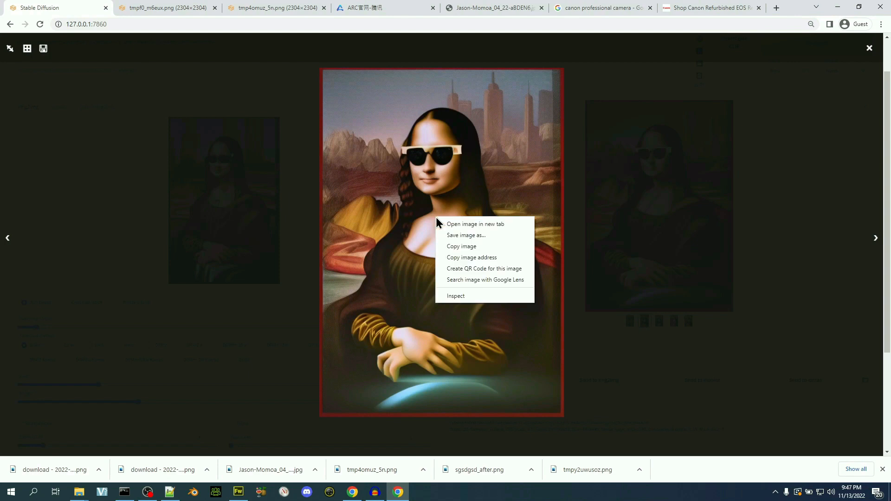
left_click(458, 235)
left_click(360, 259)
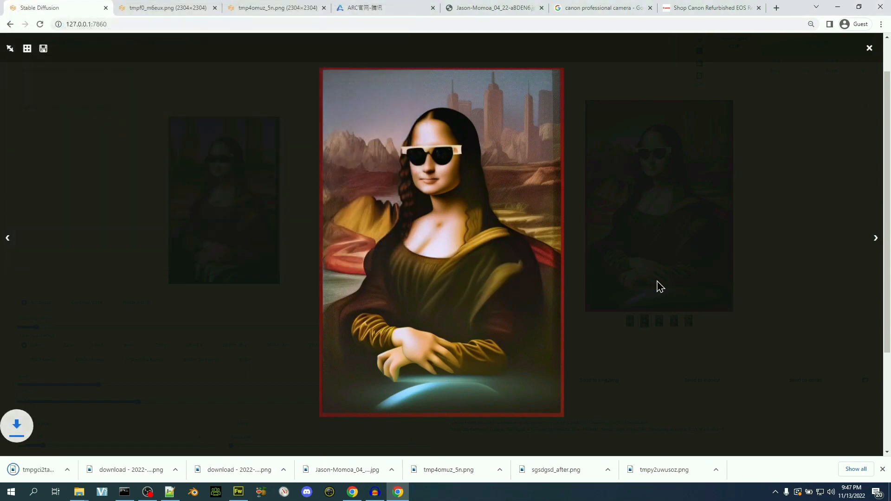
left_click(790, 277)
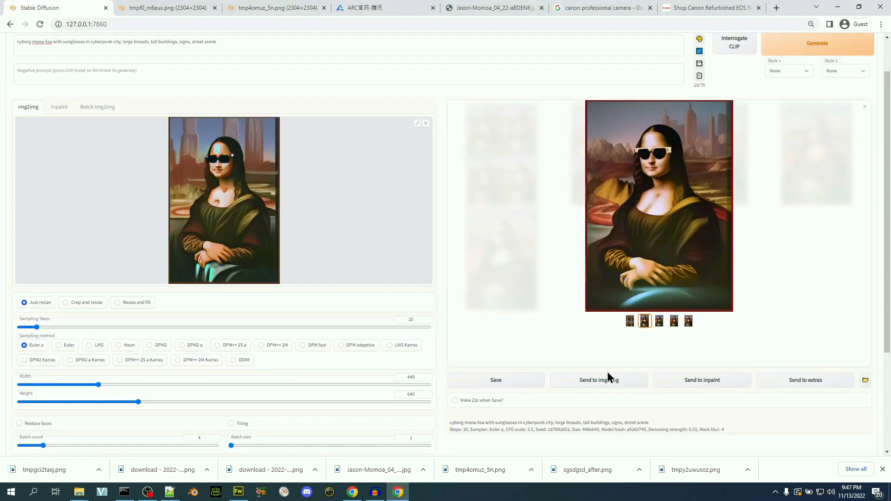
Send the result to Extras and upscale it 4x with ESRGAN_4x, upscaler 2 visibility about 0.7 and GFPGAN visibility 0.246.
left_click(792, 381)
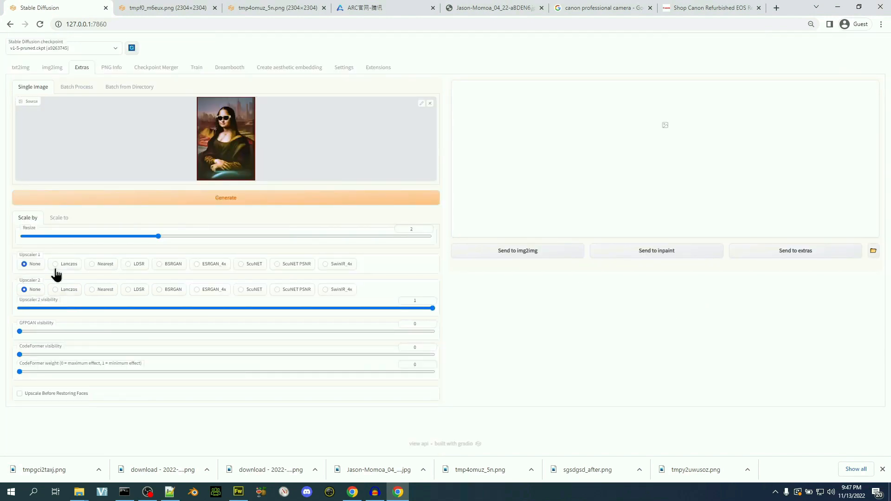
left_click(197, 264)
left_click_drag(433, 308, 345, 309)
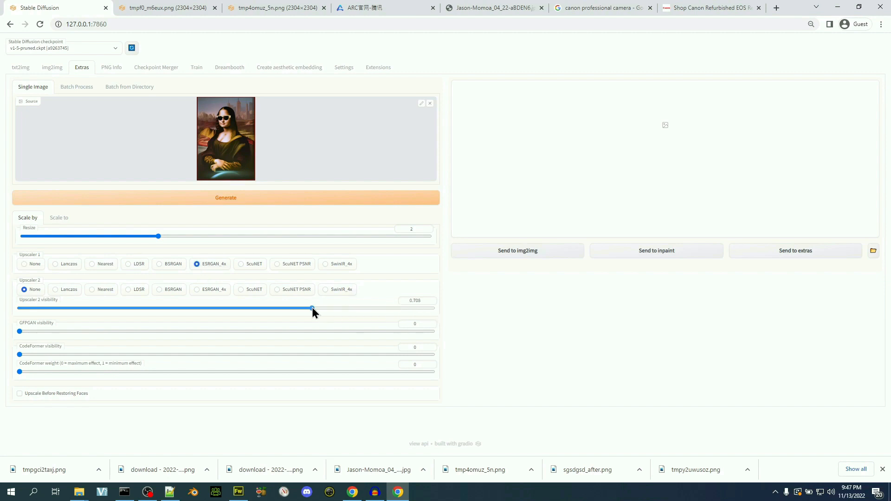
left_click_drag(20, 331, 121, 333)
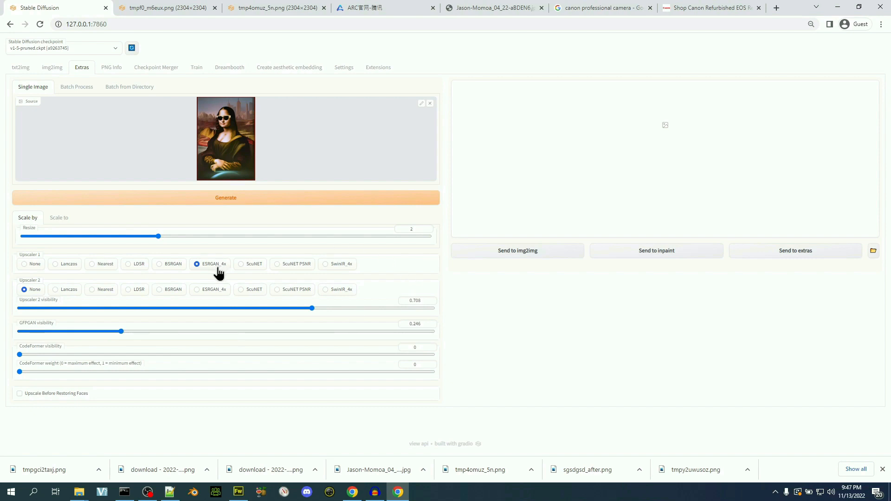
left_click_drag(159, 237, 454, 235)
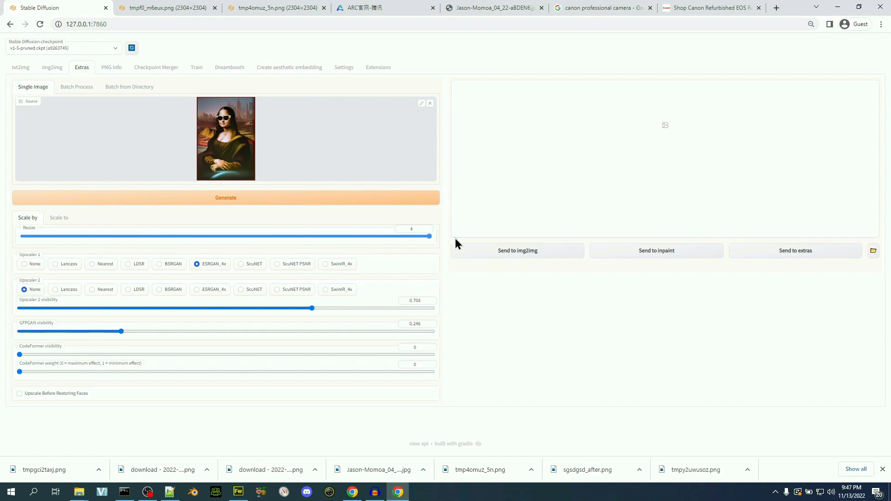
left_click(329, 199)
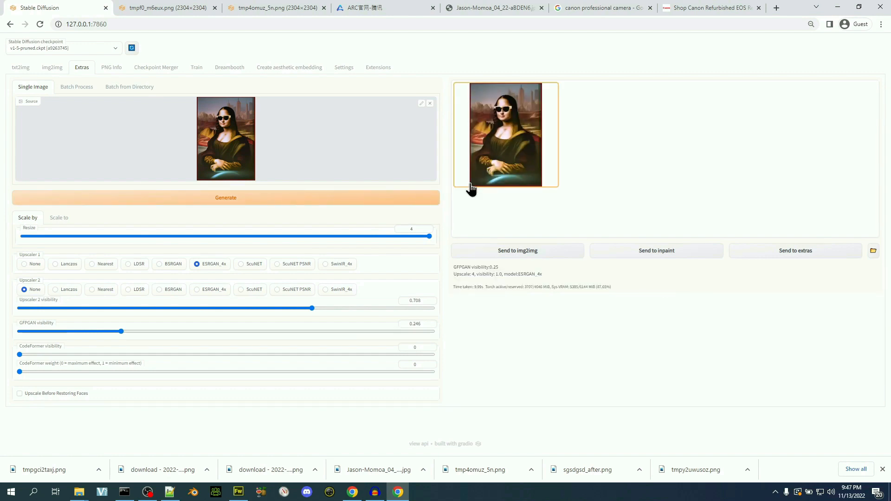
Enlarge the upscaled Mona Lisa and open it as a separate image in a new browser tab.
left_click(491, 147)
left_click(634, 180)
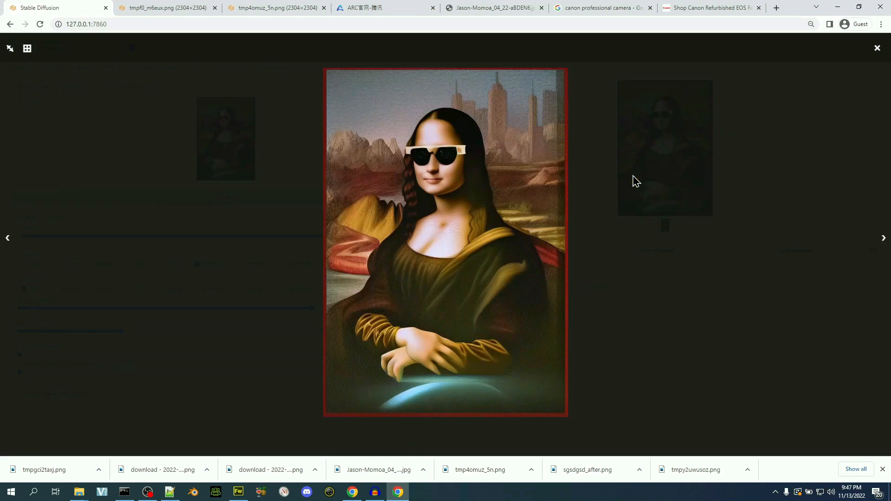
right_click(397, 171)
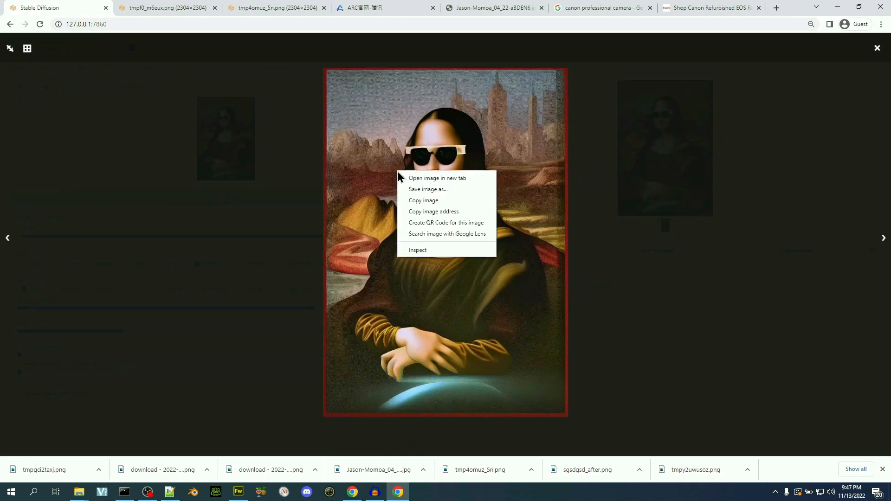
left_click(406, 178)
left_click(152, 10)
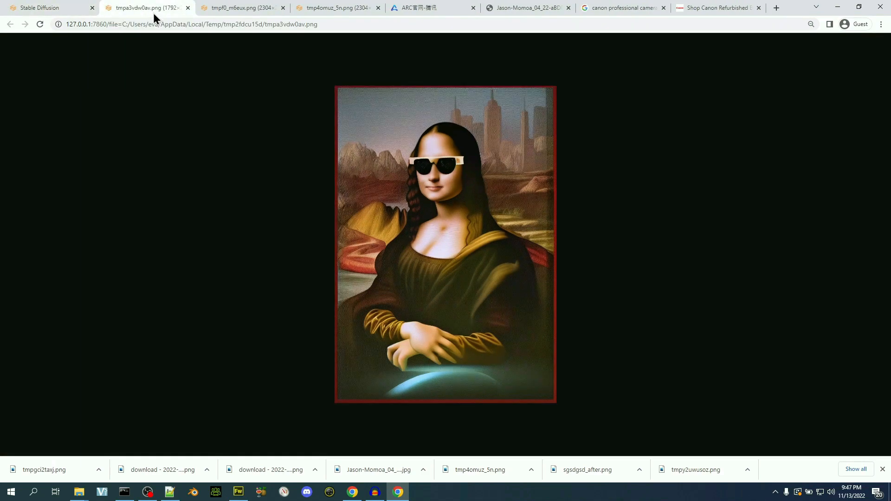
Examine the upscaled image at full size, checking the face, sunglasses, skyline and surface texture from top to bottom.
left_click(422, 249)
scroll(280, 256, "up", 9)
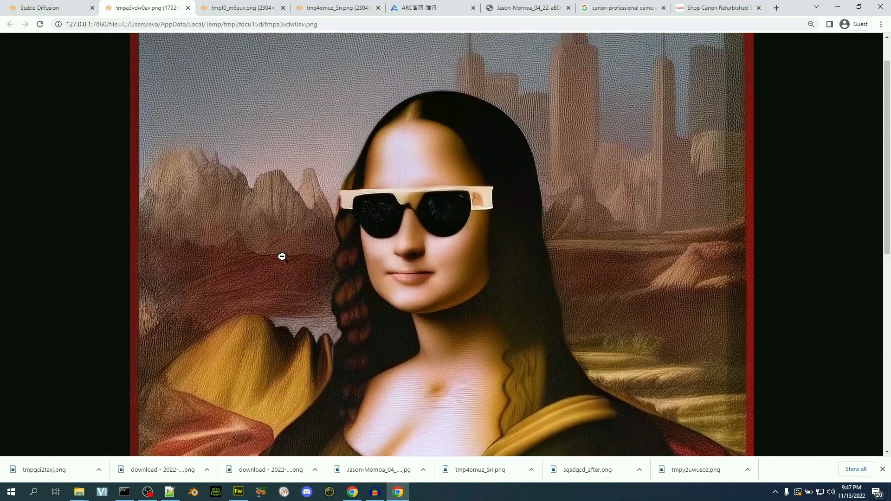
scroll(283, 256, "up", 2)
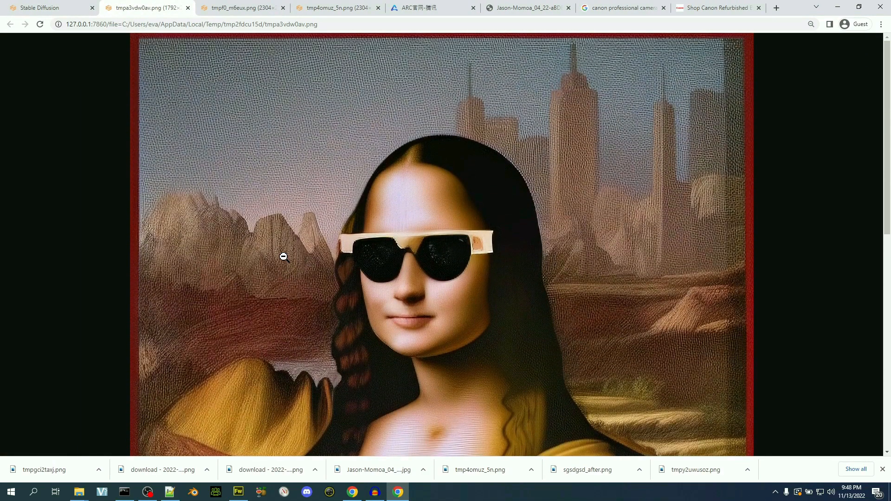
scroll(284, 257, "down", 10)
scroll(284, 256, "up", 10)
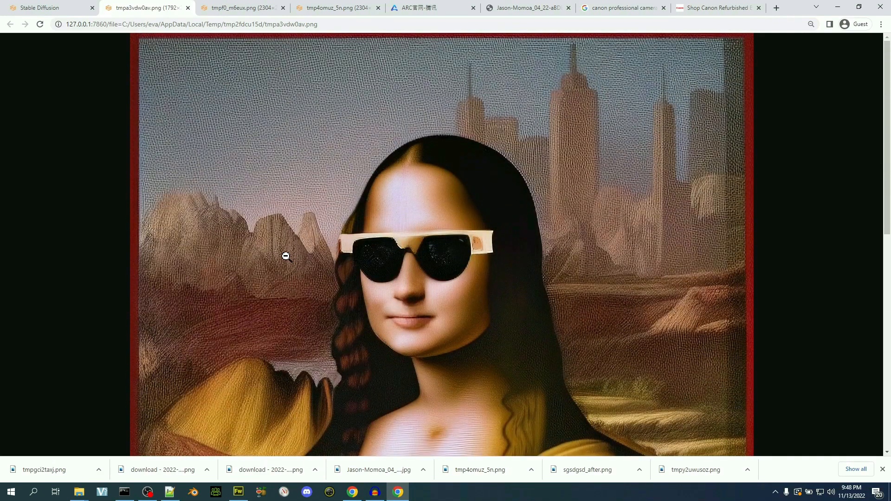